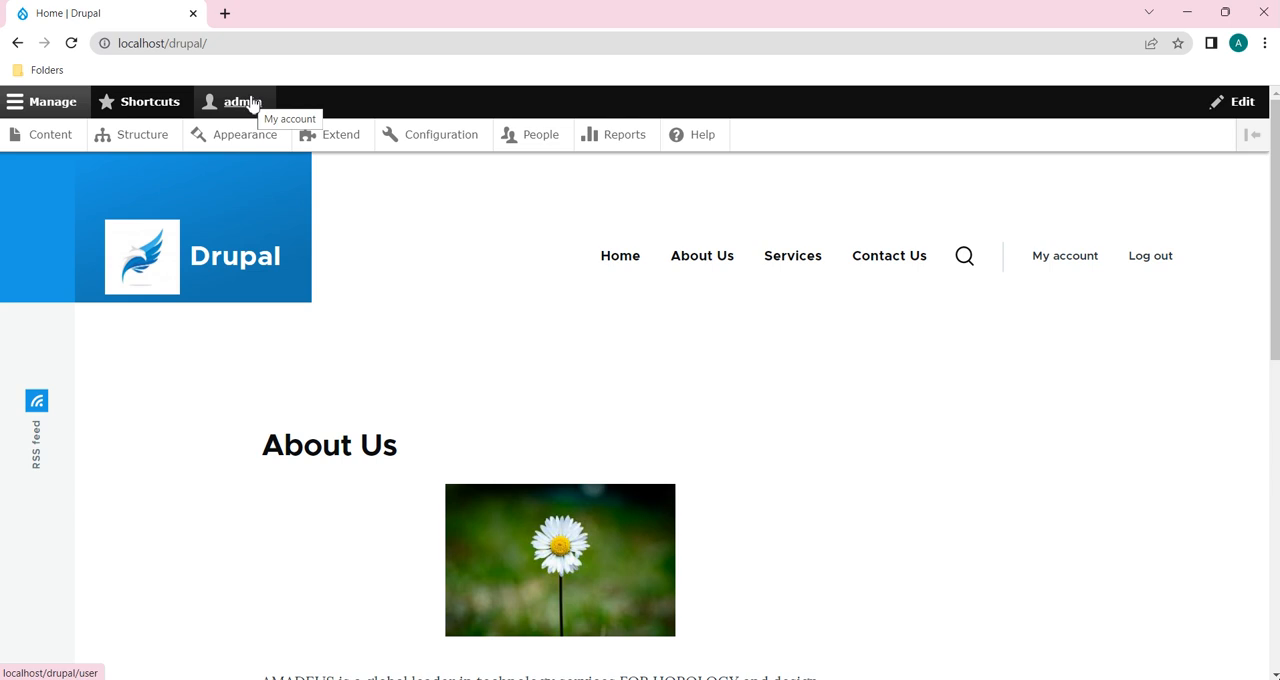
# Step: Open the Enquiry webform's build page from the site's webform list to show its elements
pyautogui.click(141, 136)
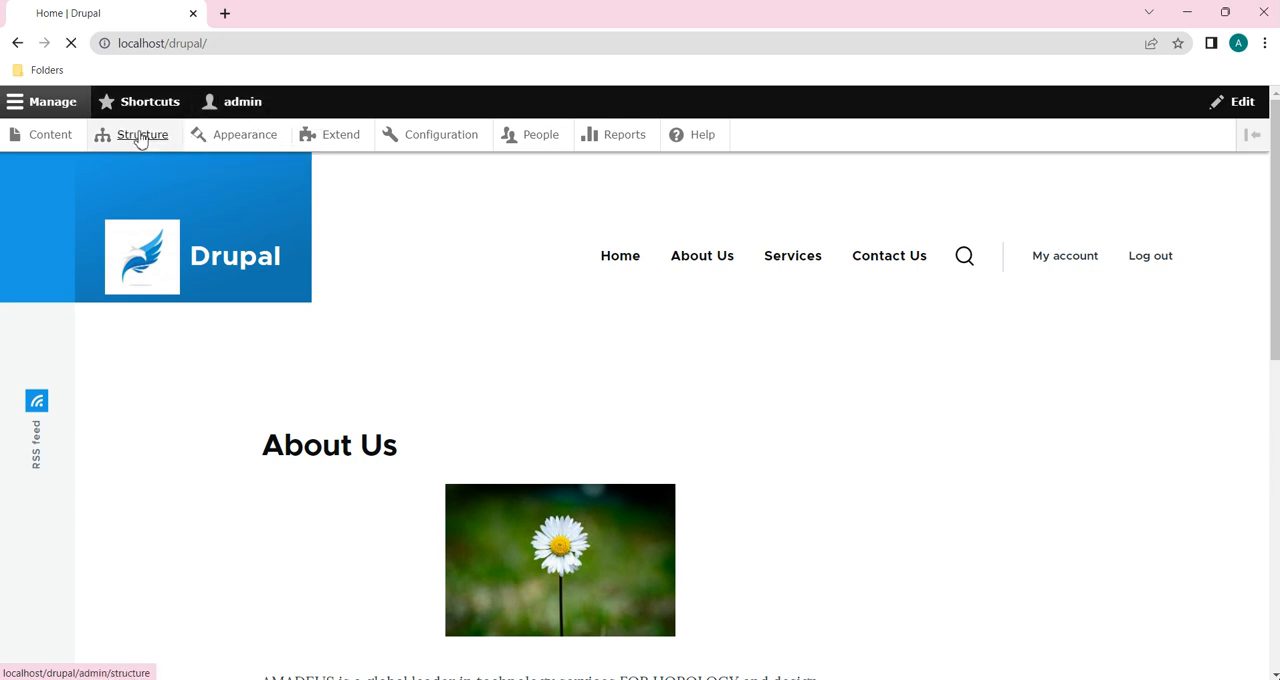
pyautogui.scroll(-5, 180, 614)
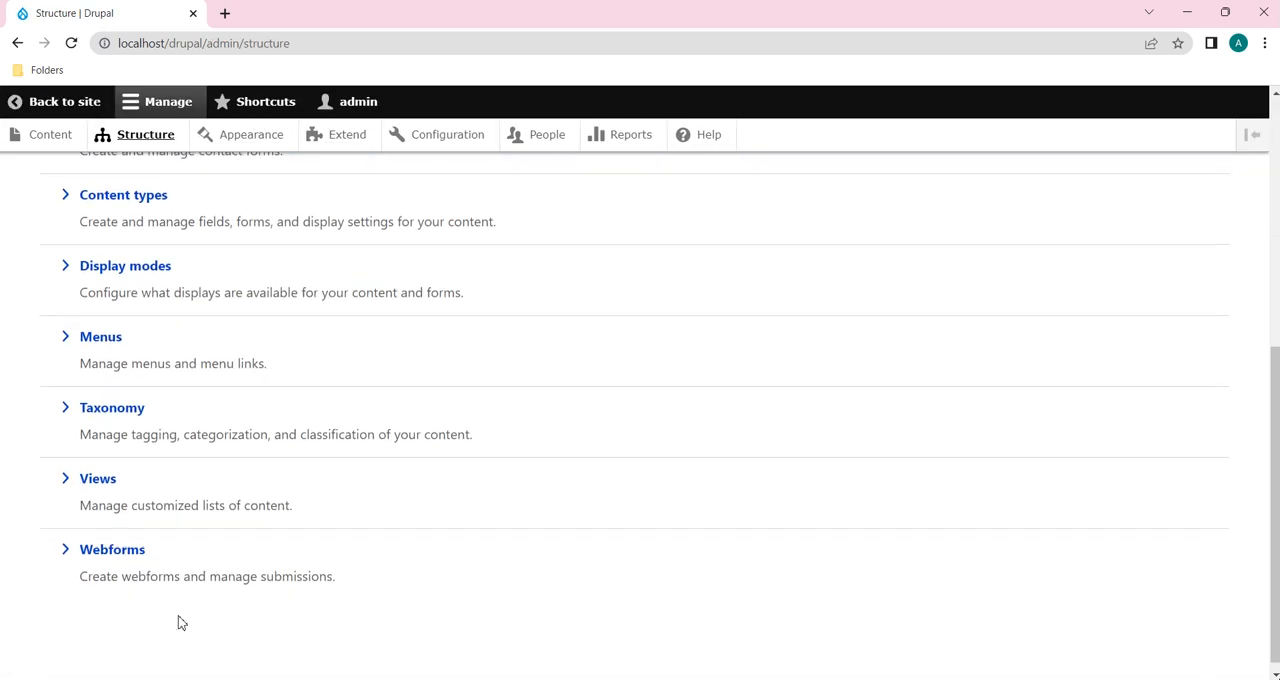
pyautogui.click(114, 547)
pyautogui.scroll(-6, 114, 540)
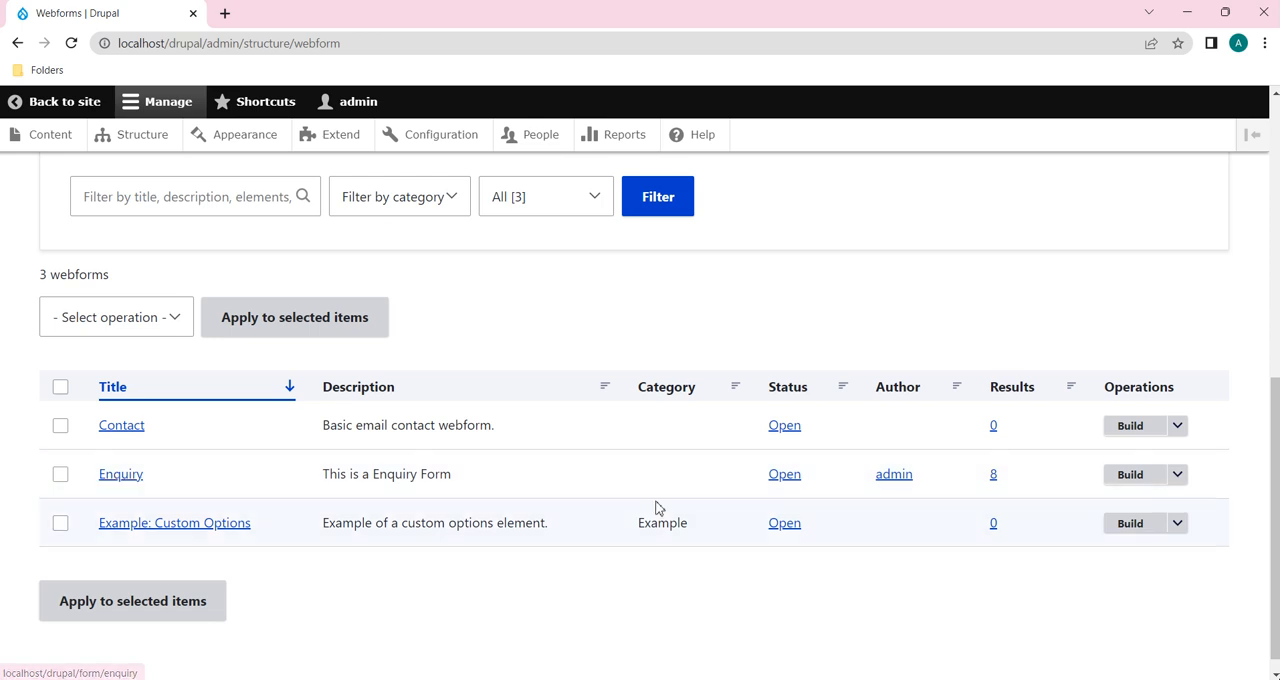
pyautogui.click(1121, 479)
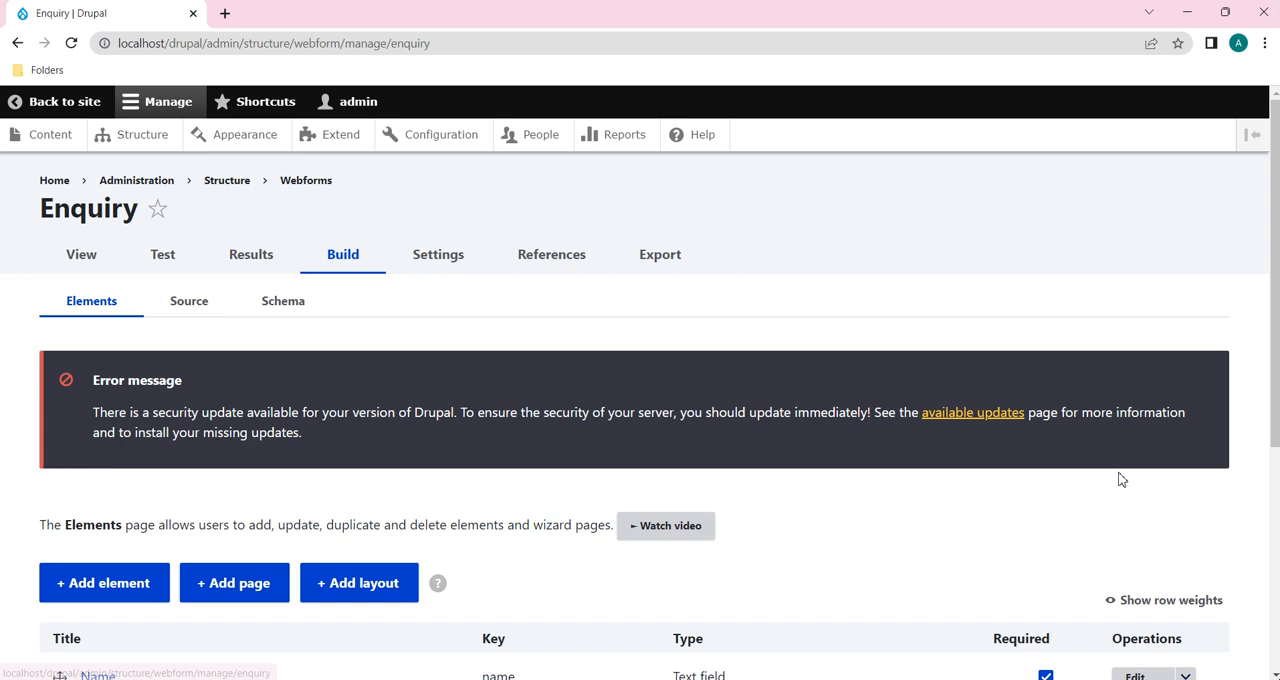
pyautogui.scroll(-4, 714, 447)
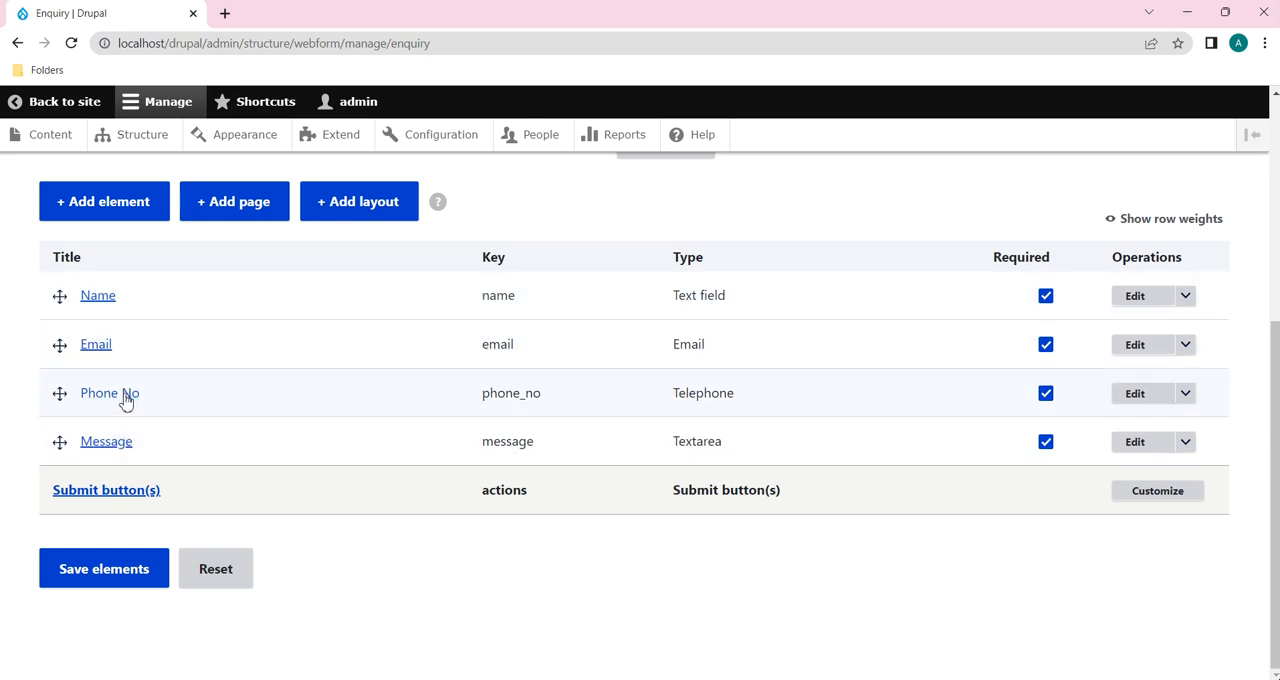
# Step: Open the Enquiry form's view page in a new browser tab and switch to it
pyautogui.scroll(3, 286, 363)
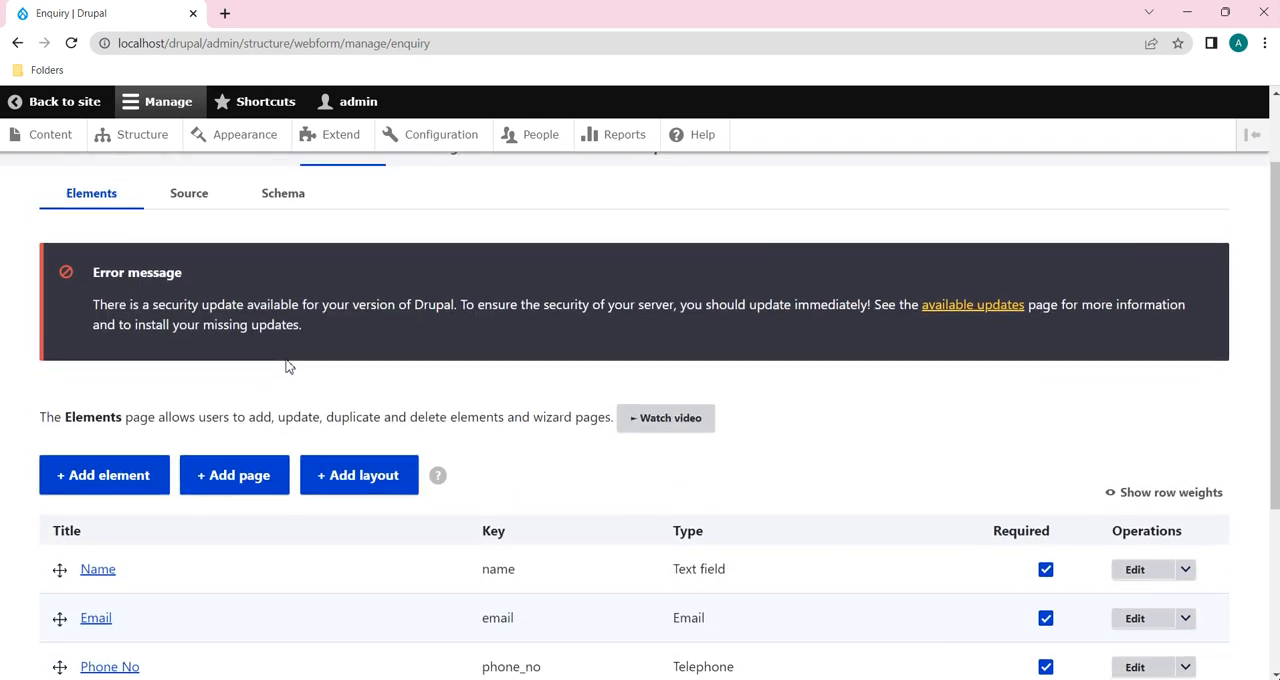
pyautogui.scroll(1, 286, 363)
pyautogui.click(74, 262)
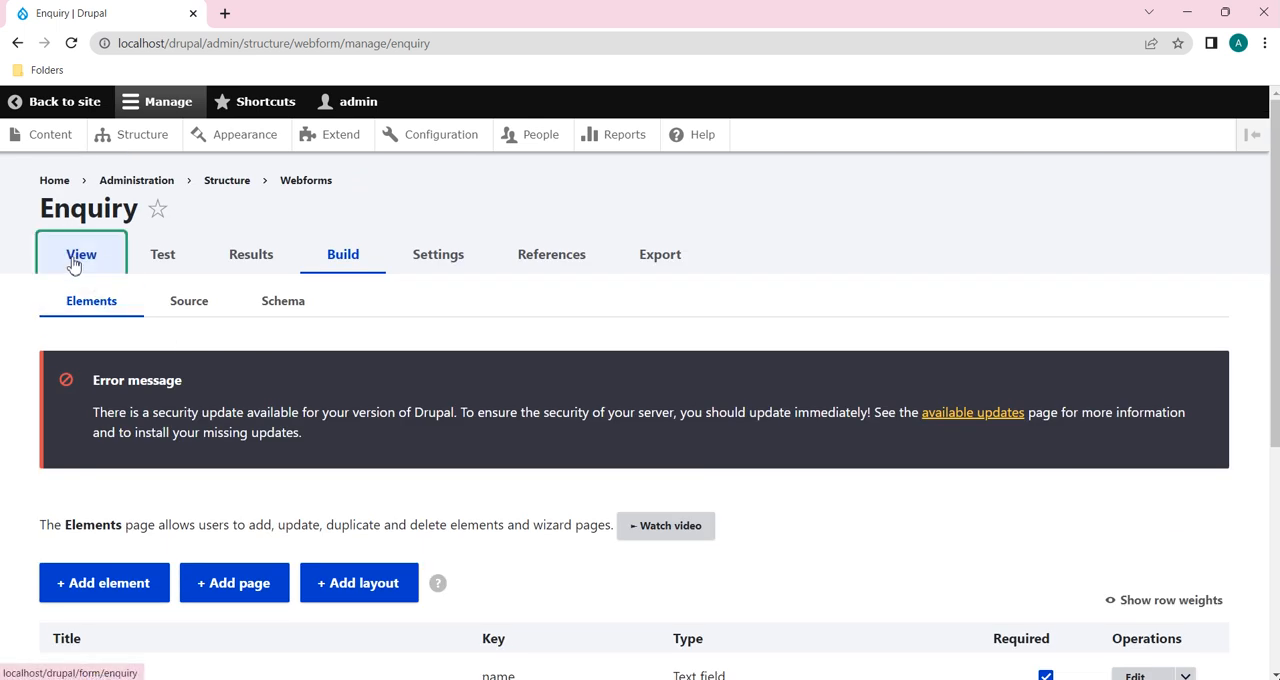
pyautogui.rightClick(74, 262)
pyautogui.click(136, 271)
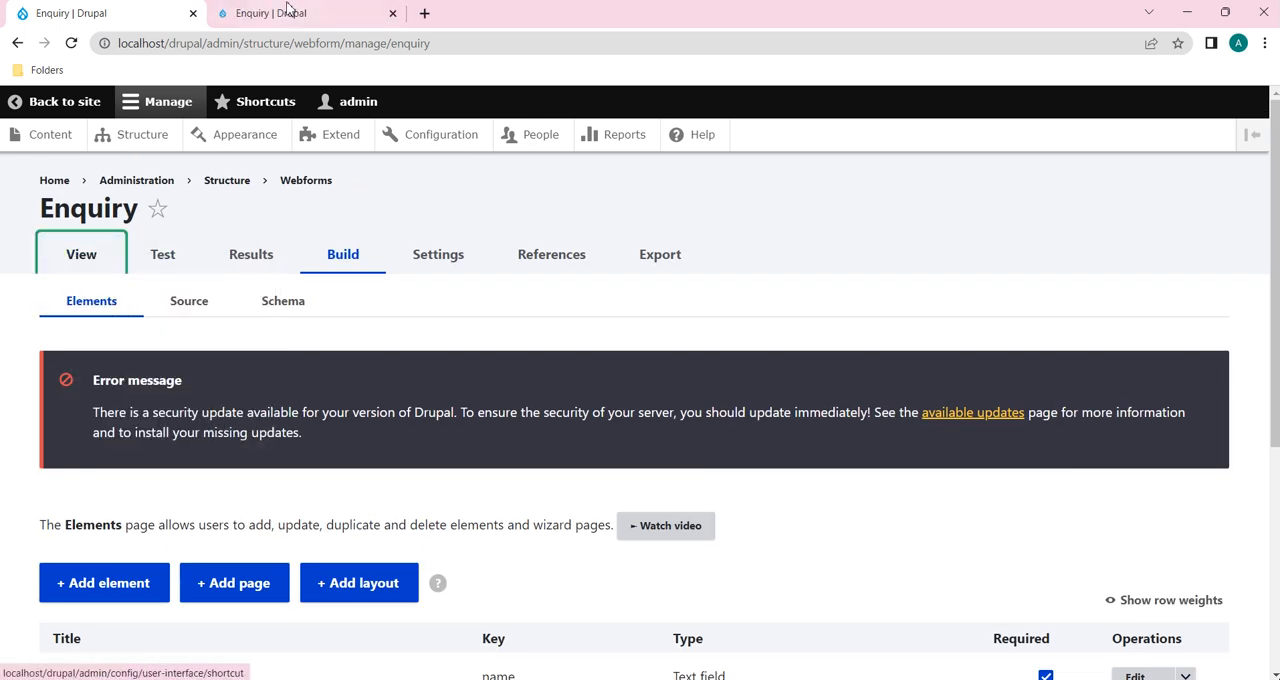
pyautogui.click(288, 13)
# Step: Examine the published Enquiry form's fields, particularly the Email and Phone No fields
pyautogui.scroll(-4, 368, 489)
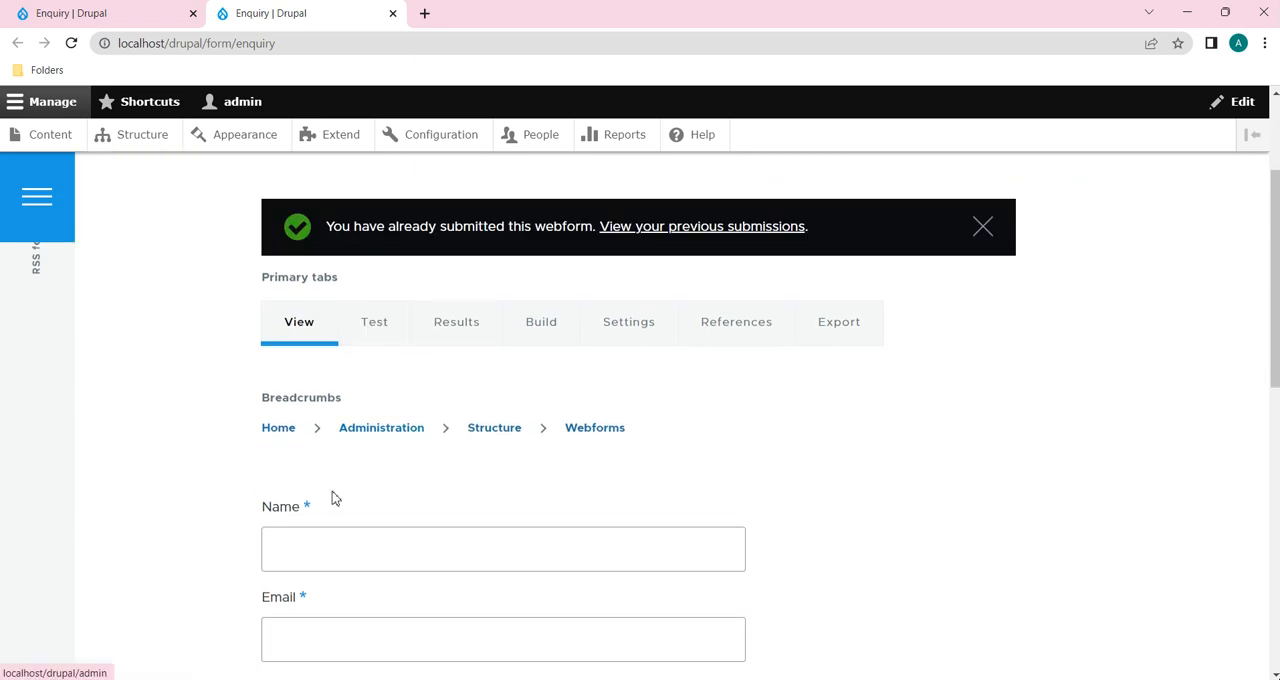
pyautogui.scroll(-4, 351, 528)
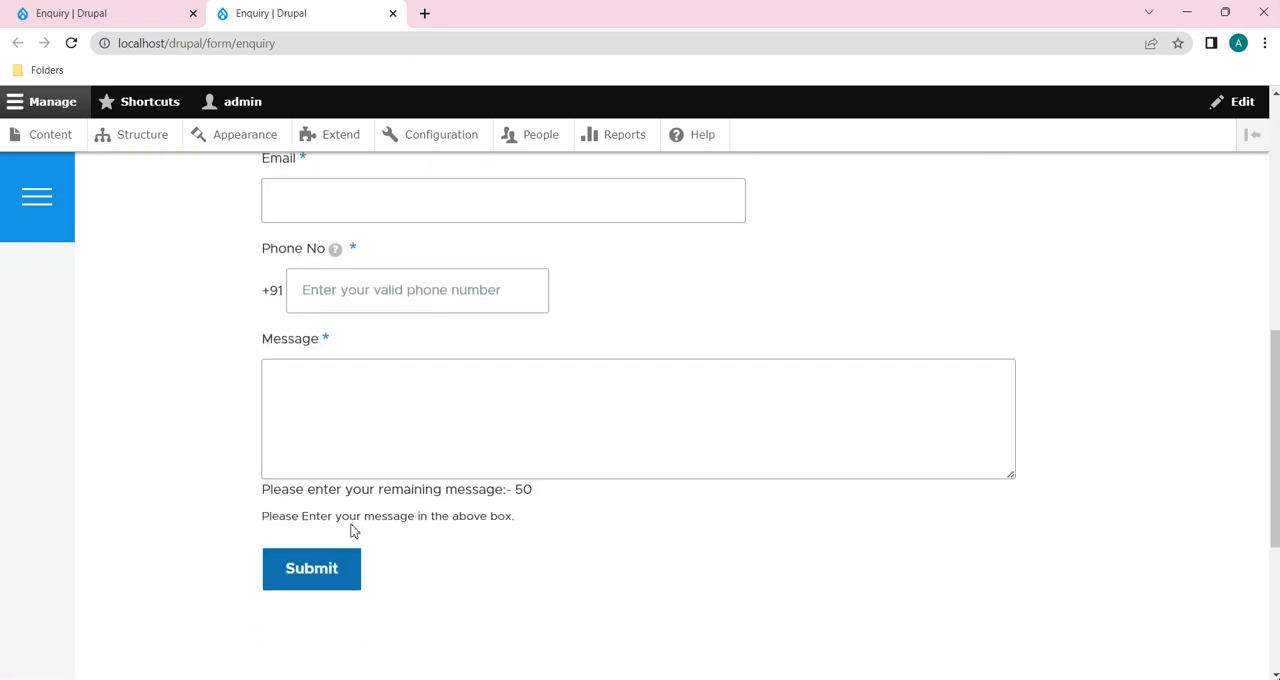
pyautogui.scroll(5, 351, 528)
pyautogui.scroll(1, 354, 530)
pyautogui.scroll(-2, 354, 528)
pyautogui.scroll(1, 354, 530)
pyautogui.scroll(-1, 354, 530)
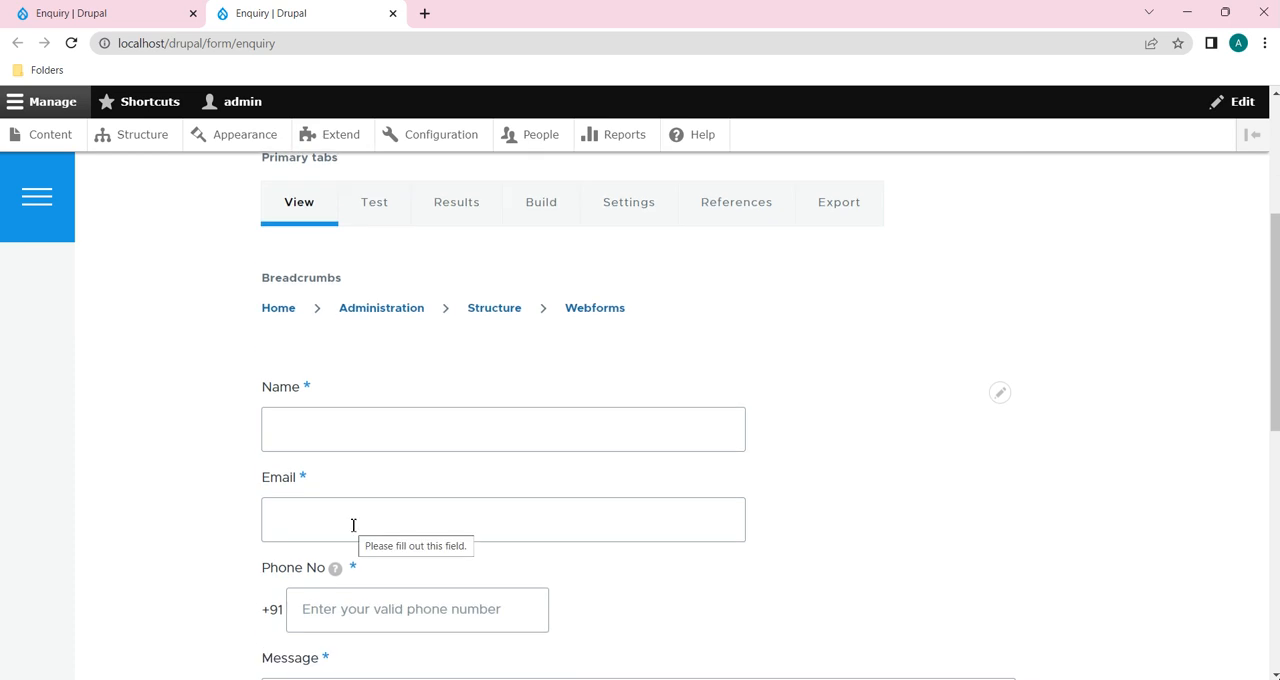
pyautogui.scroll(-2, 695, 623)
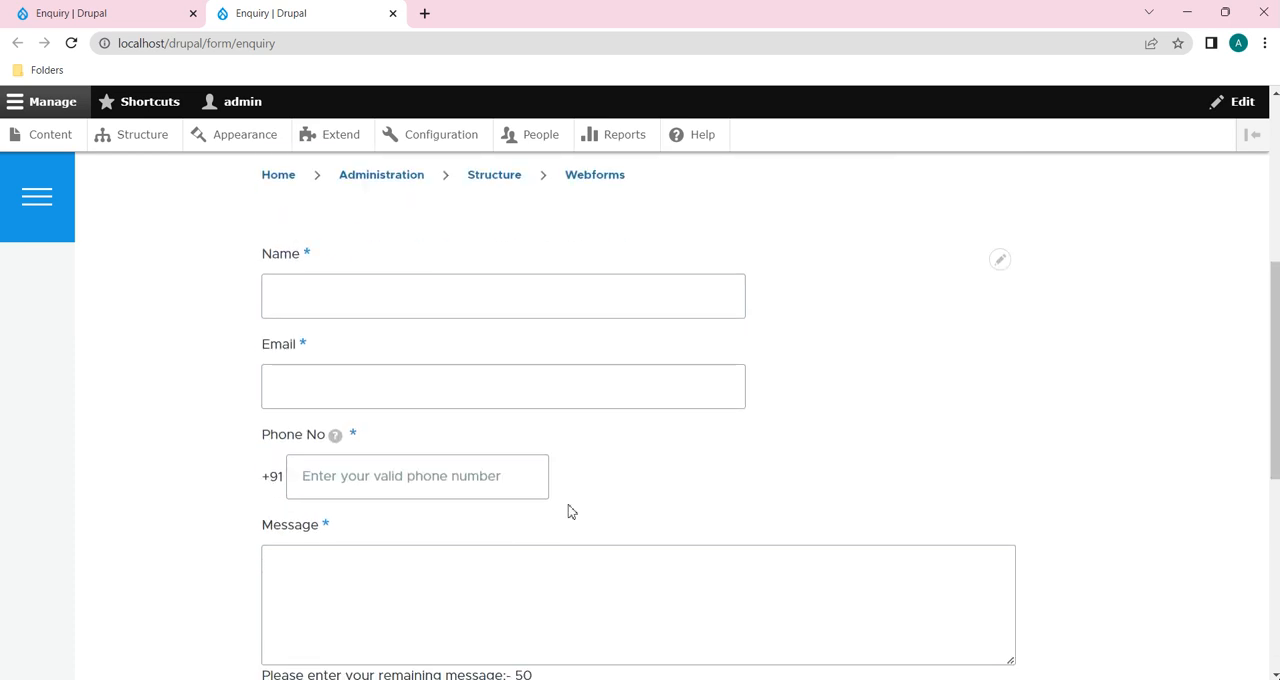
pyautogui.scroll(1, 570, 512)
pyautogui.click(345, 400)
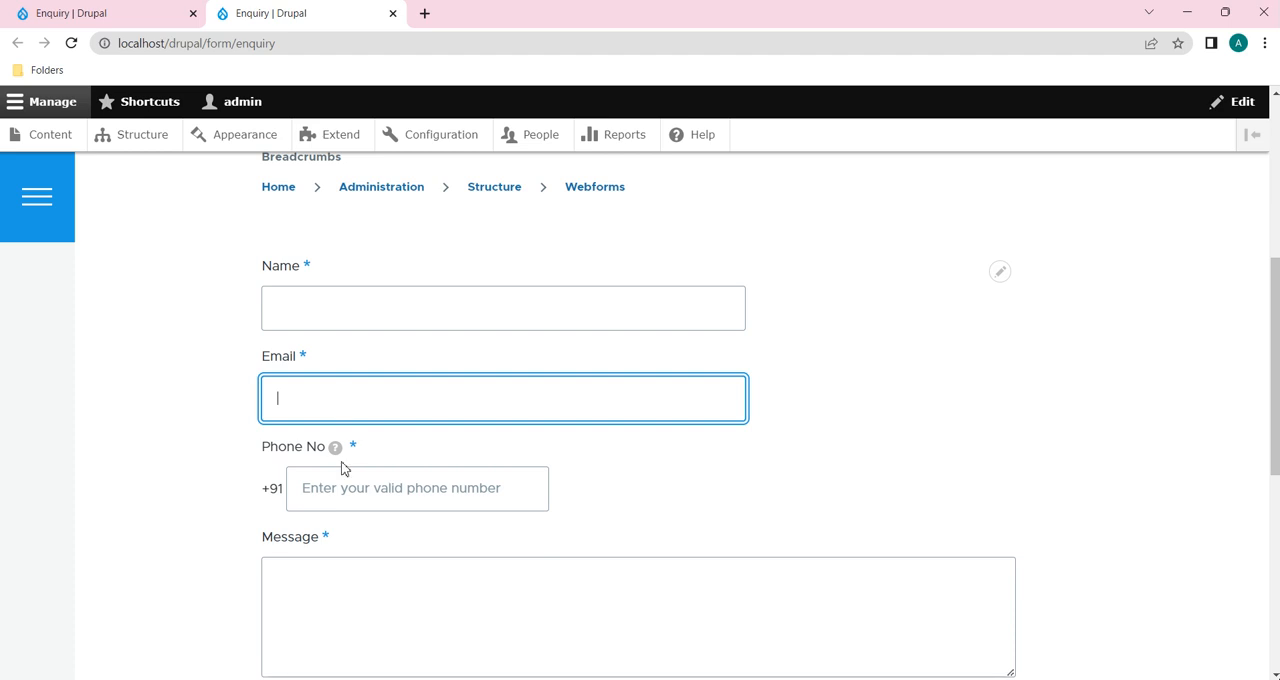
pyautogui.click(355, 452)
pyautogui.click(367, 416)
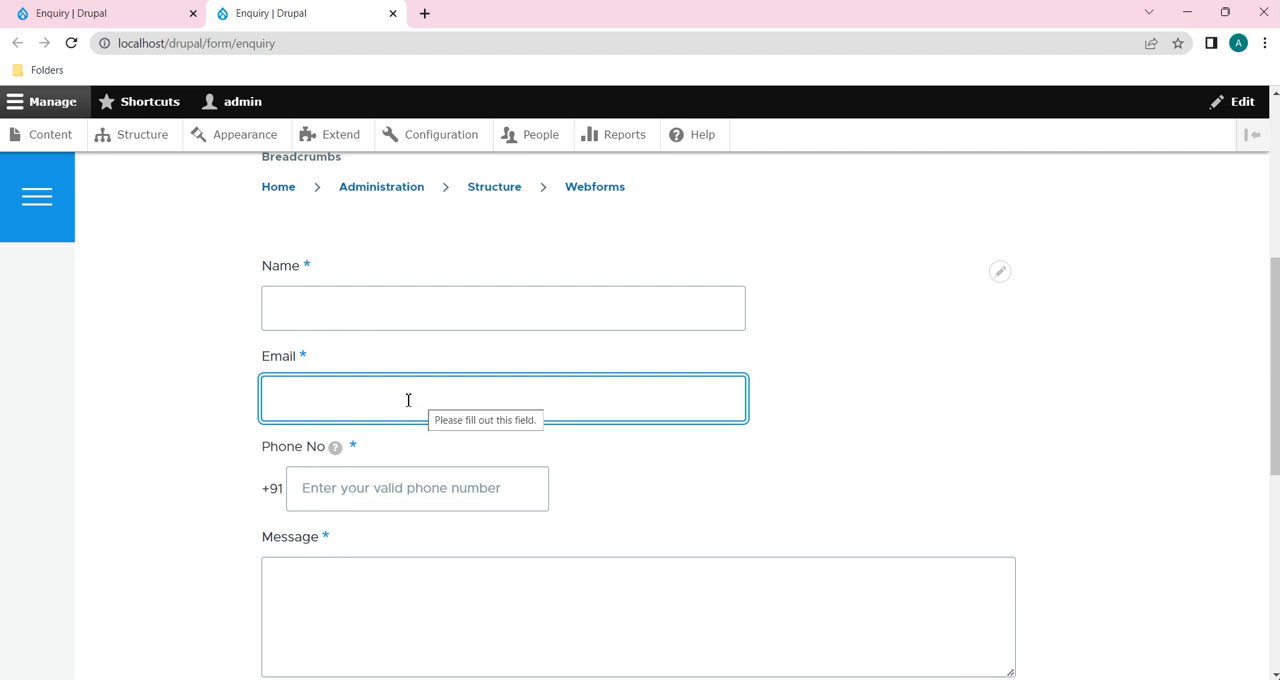
pyautogui.scroll(-1, 488, 543)
pyautogui.scroll(1, 488, 543)
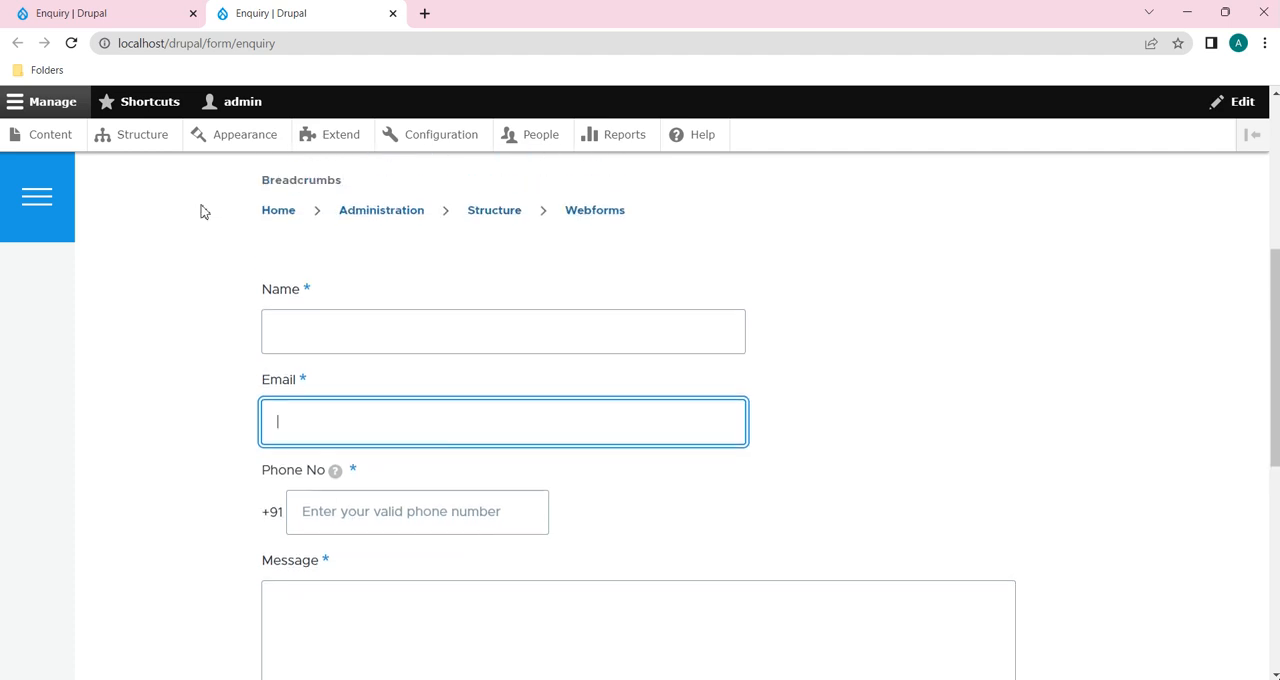
# Step: Return to the Enquiry form's build page, search the element types for "select" and start adding a Select element
pyautogui.click(70, 13)
pyautogui.scroll(-3, 280, 449)
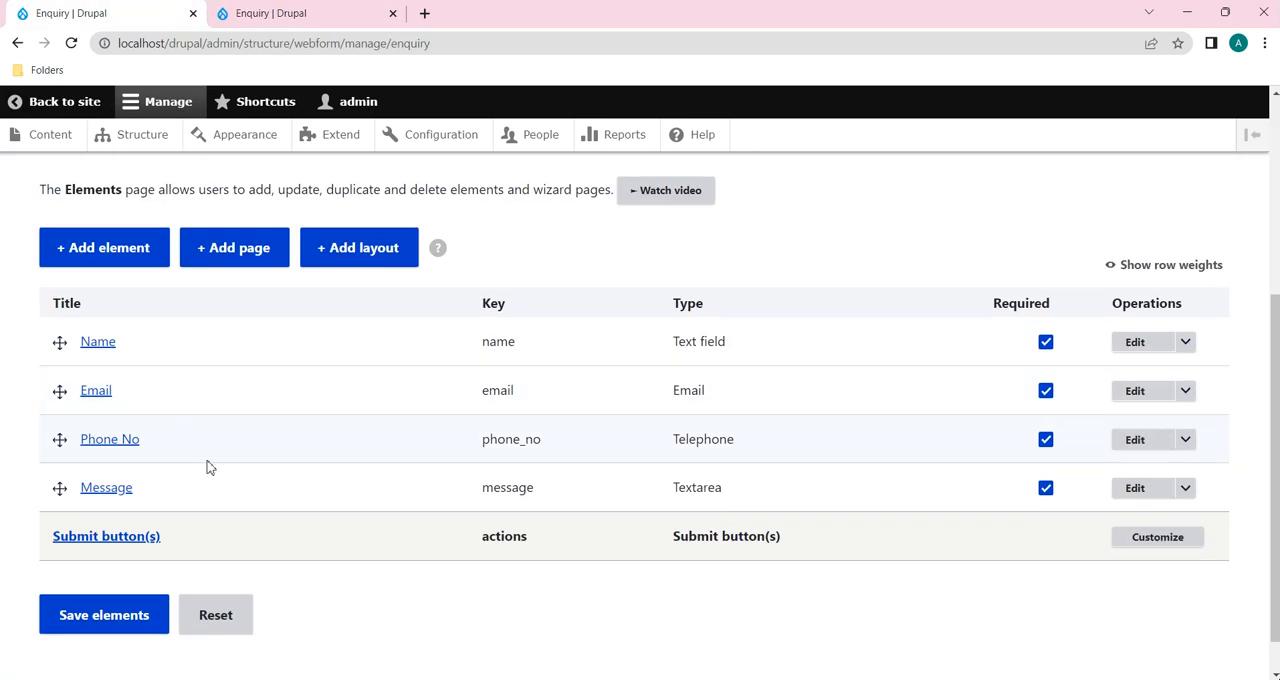
pyautogui.click(114, 256)
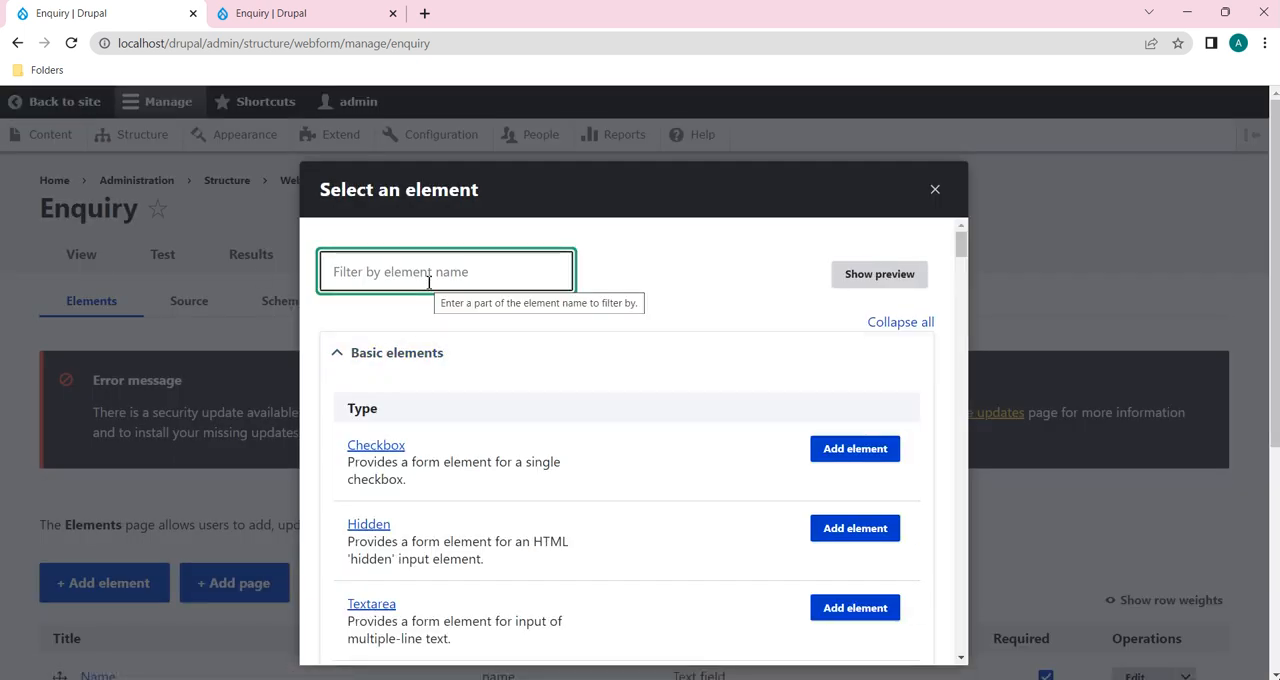
pyautogui.write('select')
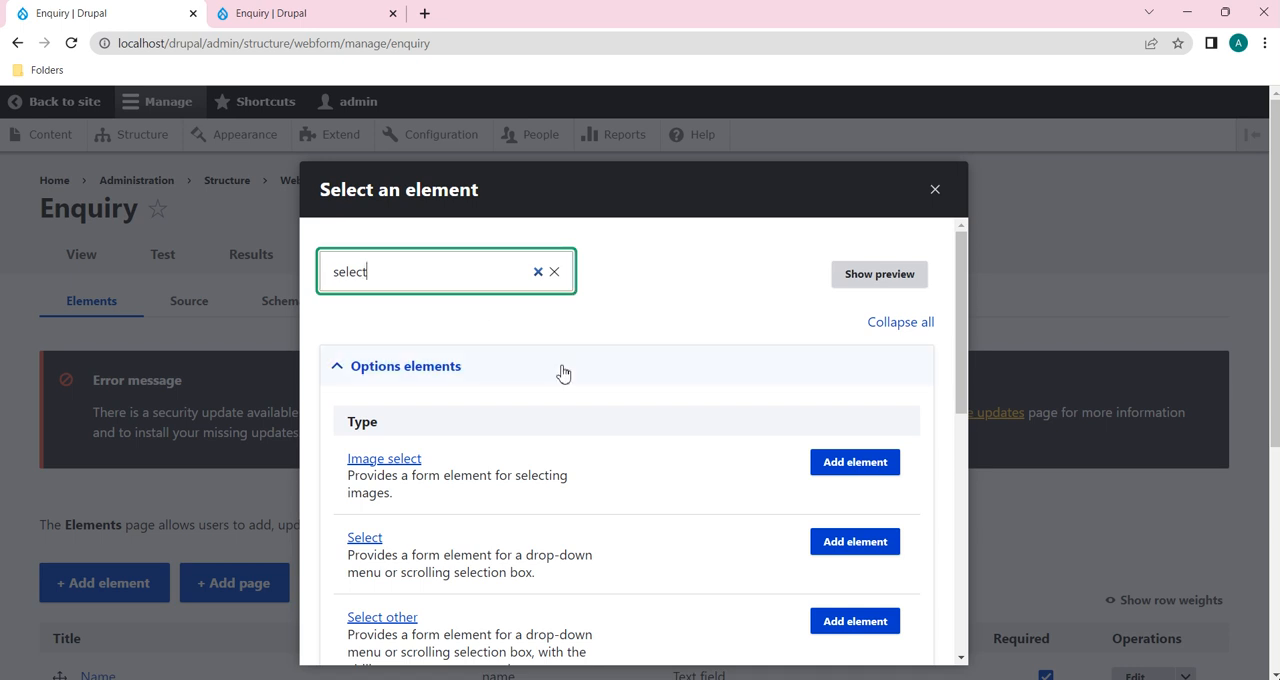
pyautogui.scroll(-1, 563, 372)
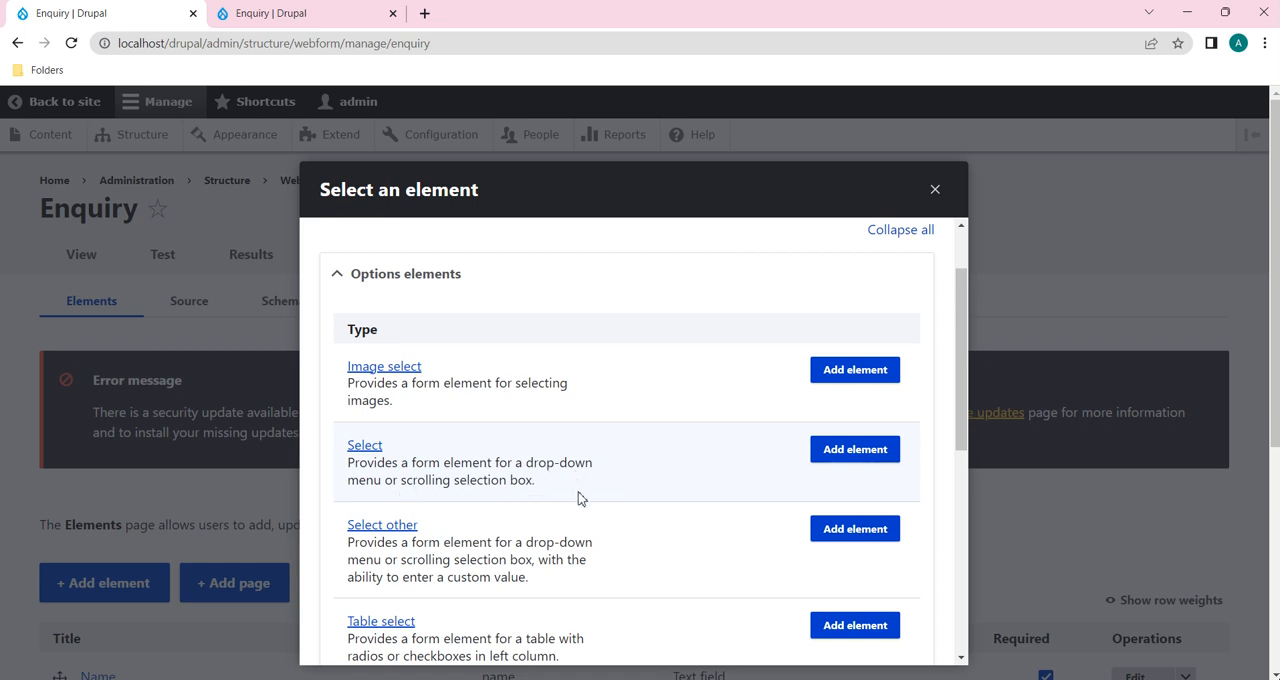
pyautogui.click(855, 450)
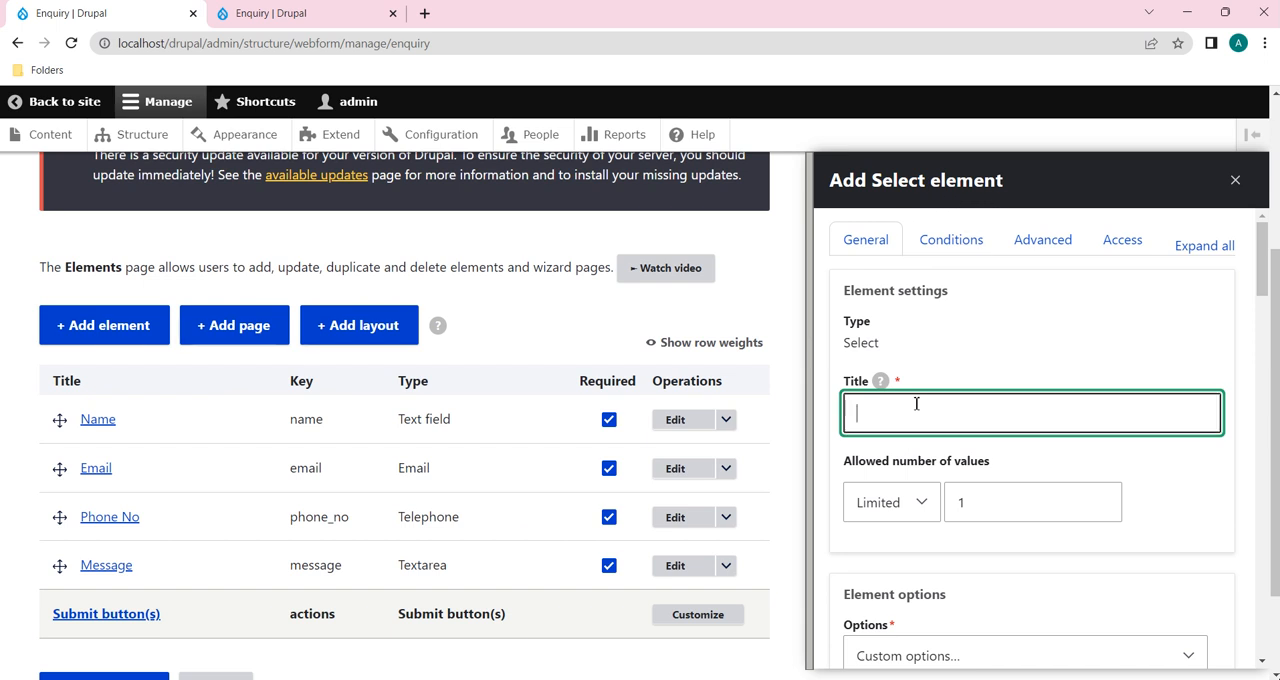
# Step: Title the new Select element "Preferred Contact Option"
pyautogui.write('Pr')
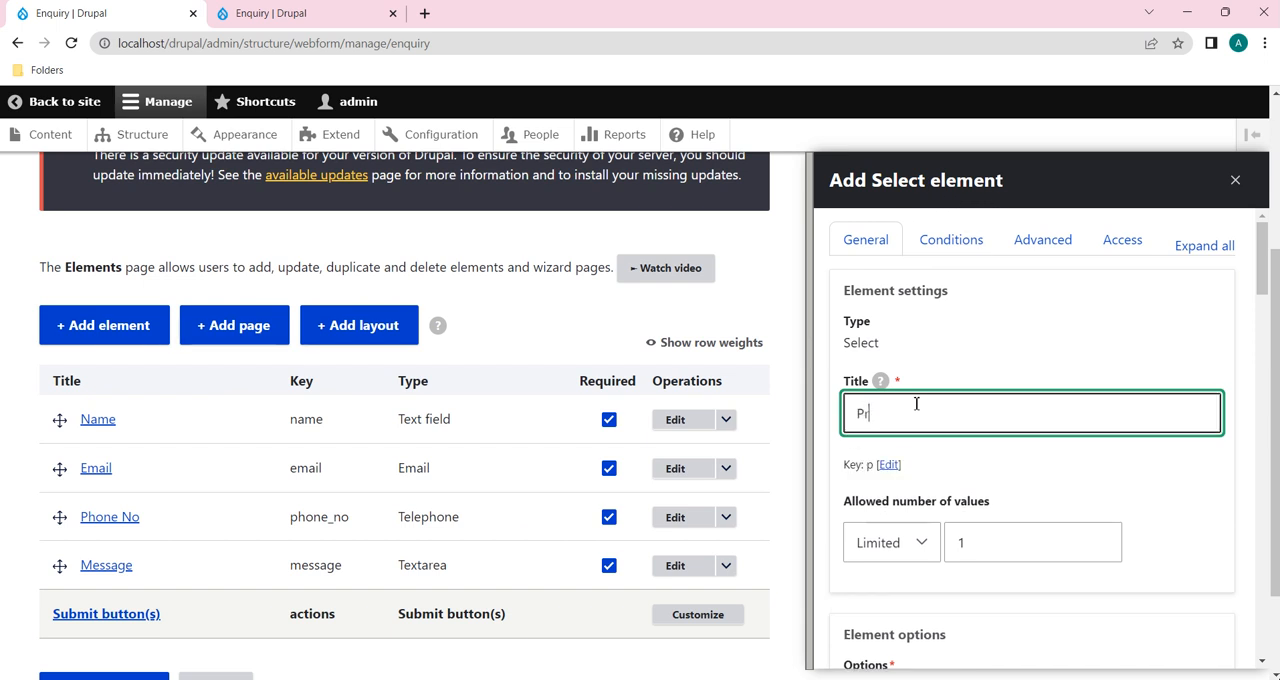
pyautogui.write('efereed')
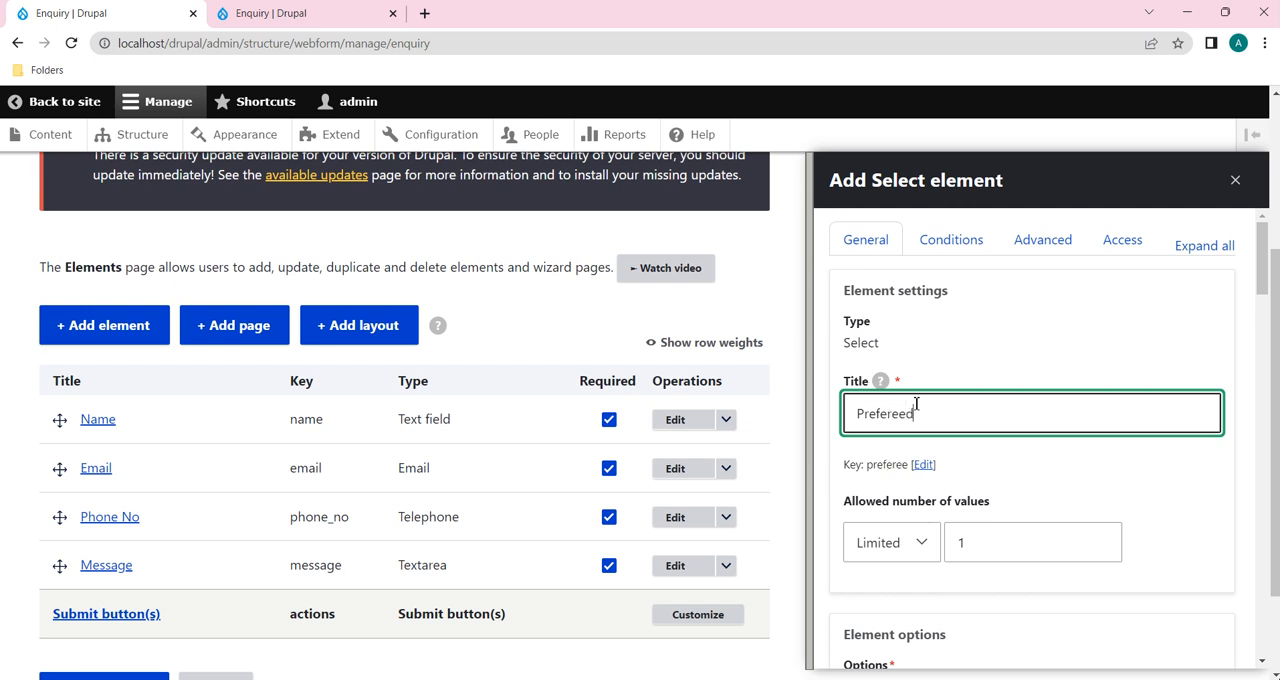
pyautogui.press('BackSpace')
pyautogui.press('BackSpace')
pyautogui.press('BackSpace')
pyautogui.write('red Contact')
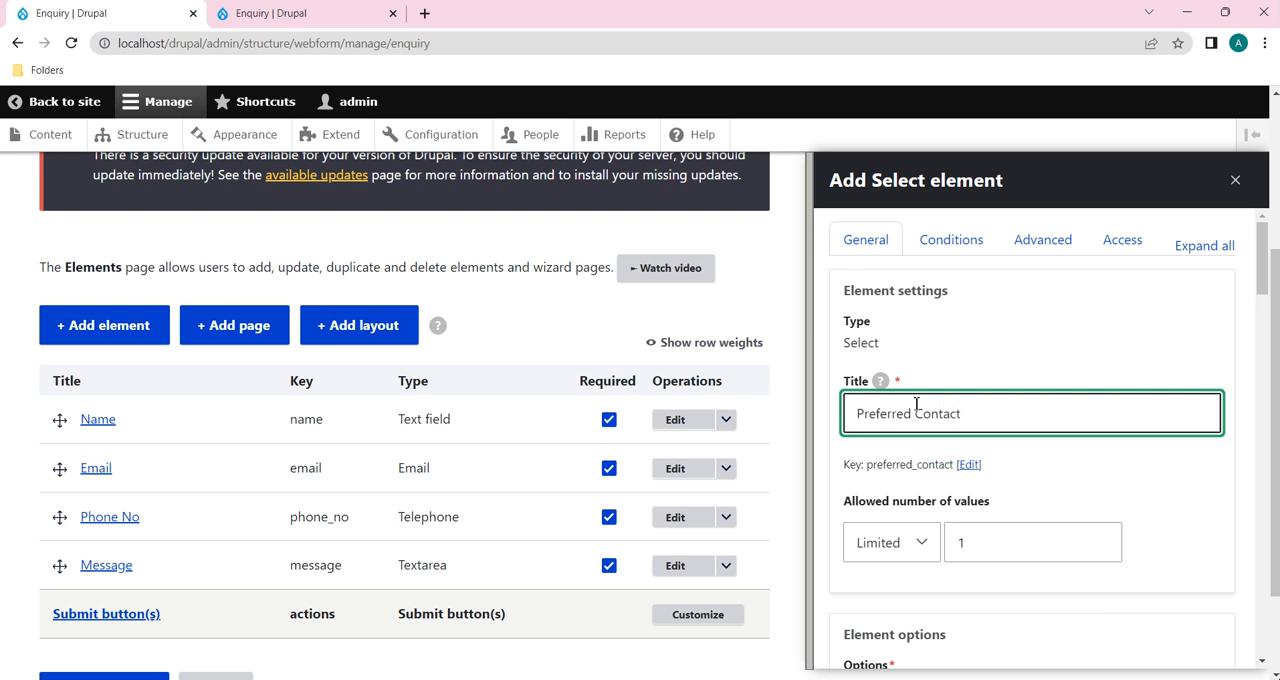
pyautogui.write(' Option')
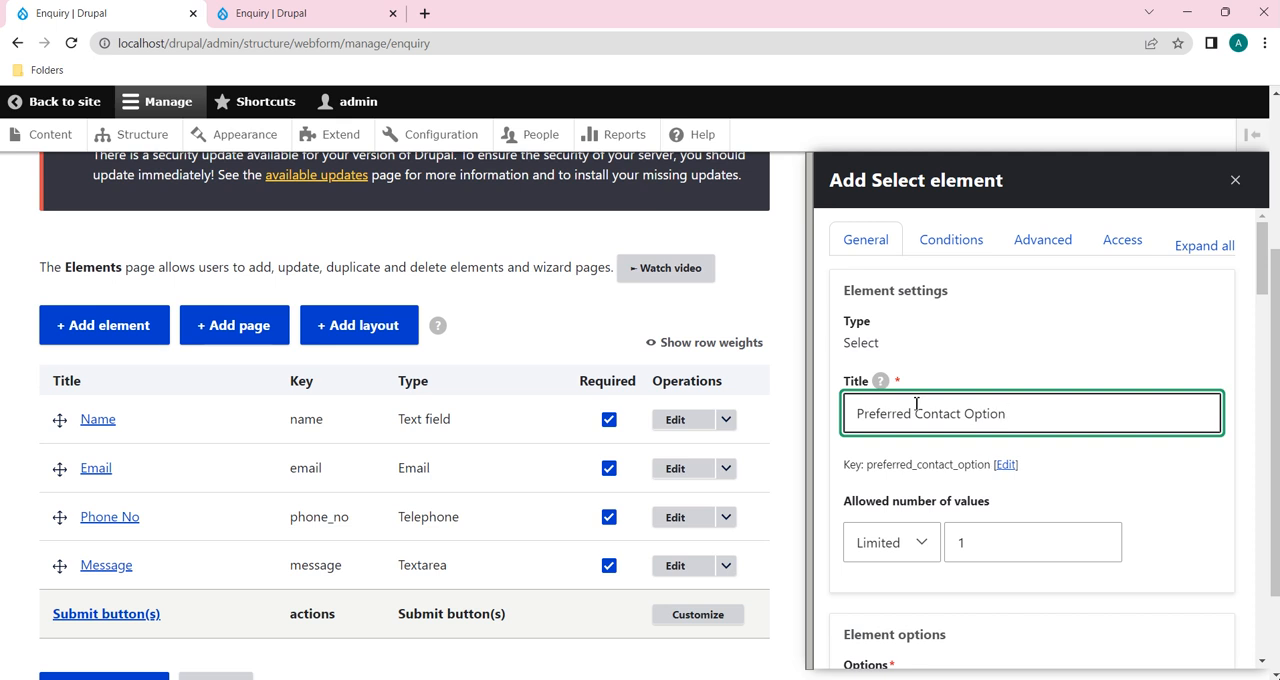
# Step: Define two custom options for the Select element with the values "Email" and "Phone No"
pyautogui.scroll(-1, 916, 405)
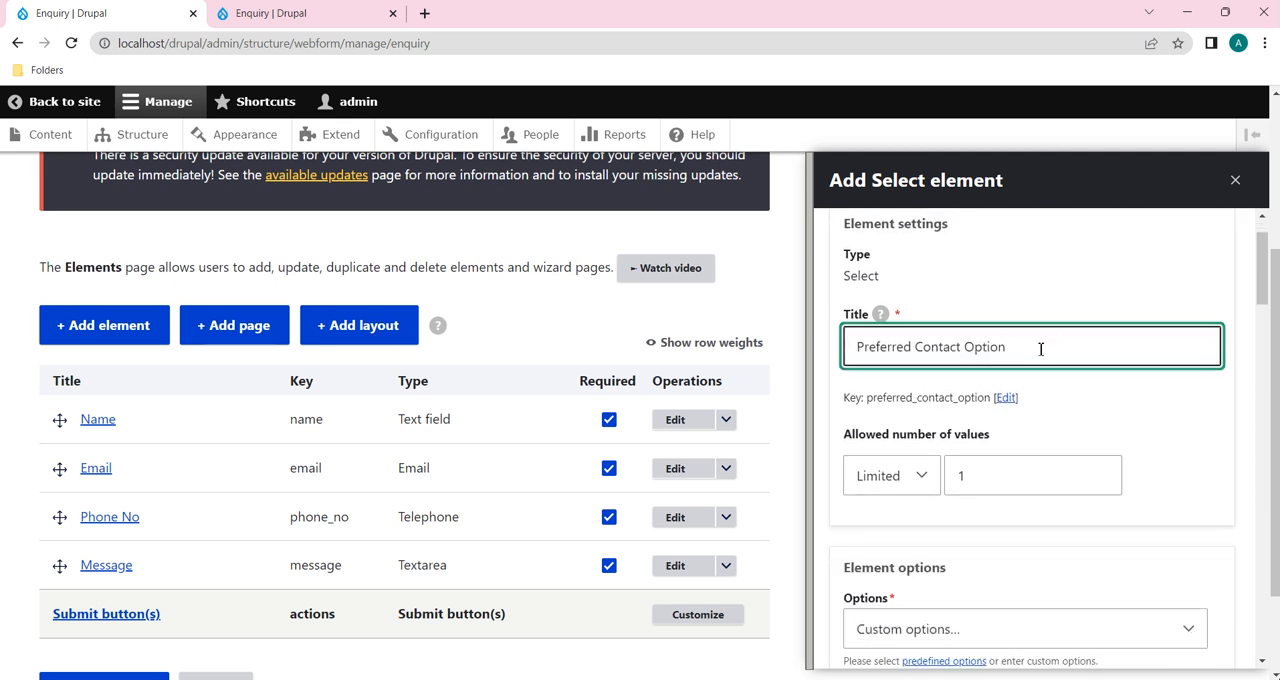
pyautogui.scroll(-4, 1016, 350)
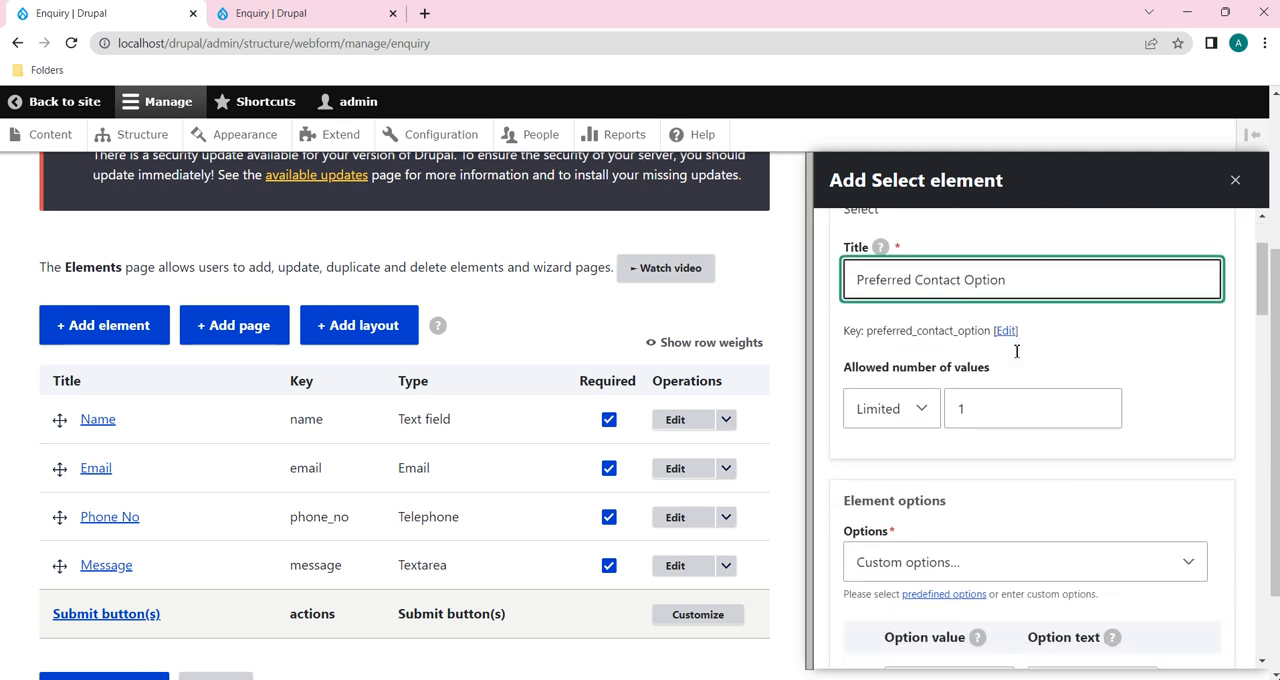
pyautogui.scroll(3, 1014, 355)
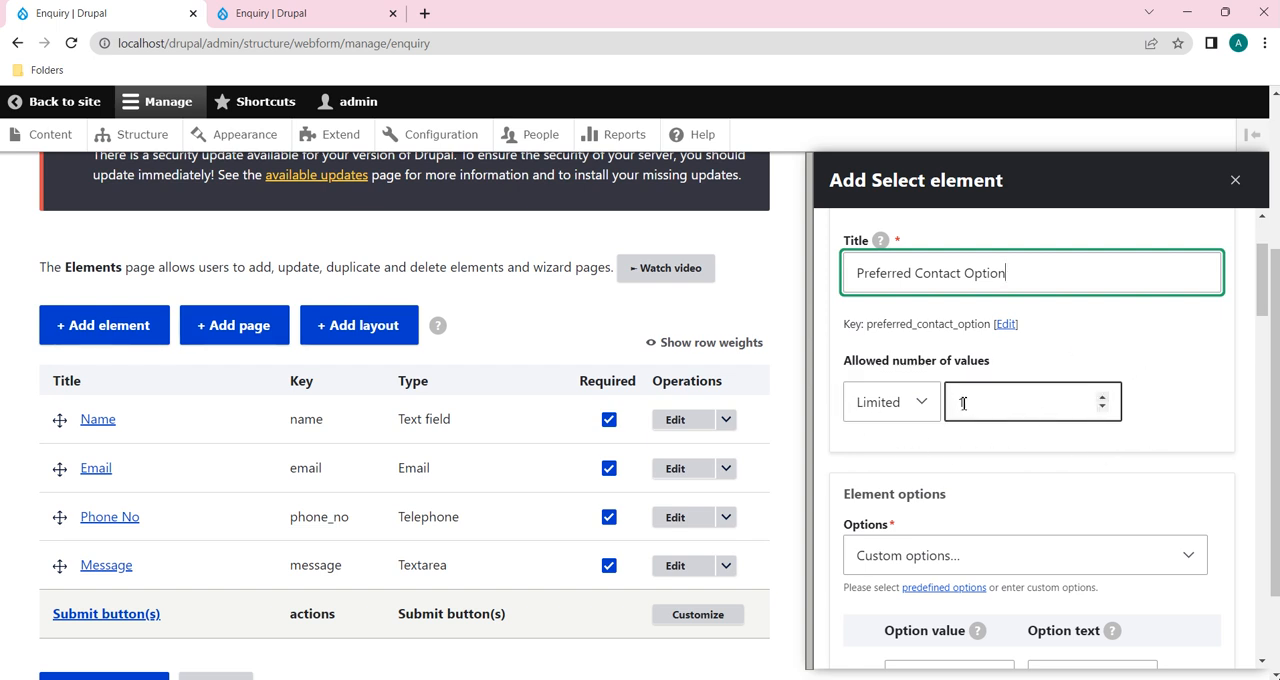
pyautogui.scroll(-3, 1003, 485)
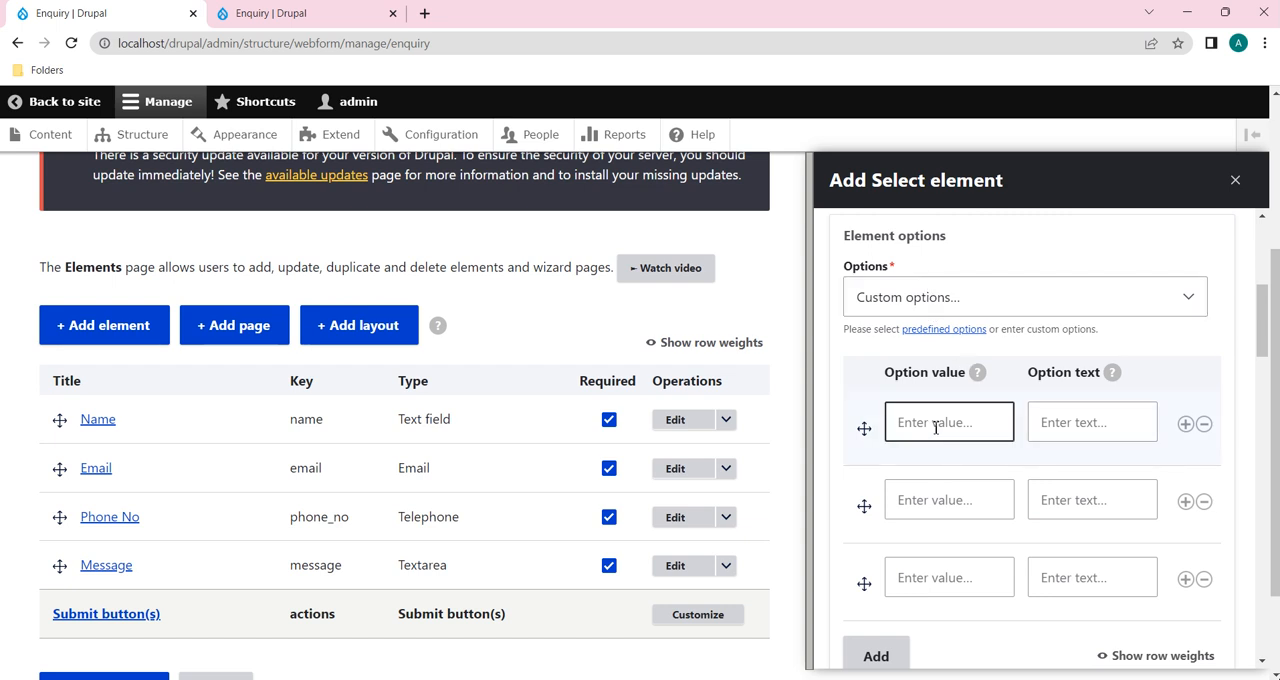
pyautogui.scroll(3, 1048, 347)
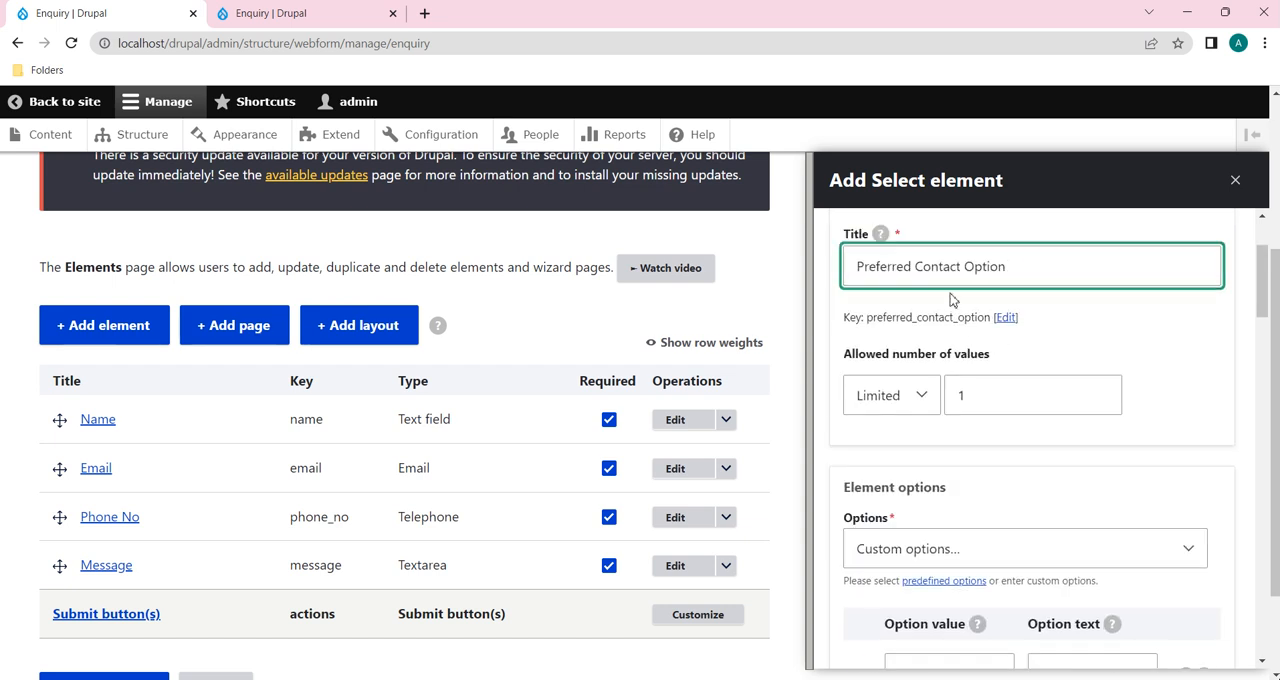
pyautogui.scroll(-2, 968, 605)
pyautogui.click(974, 520)
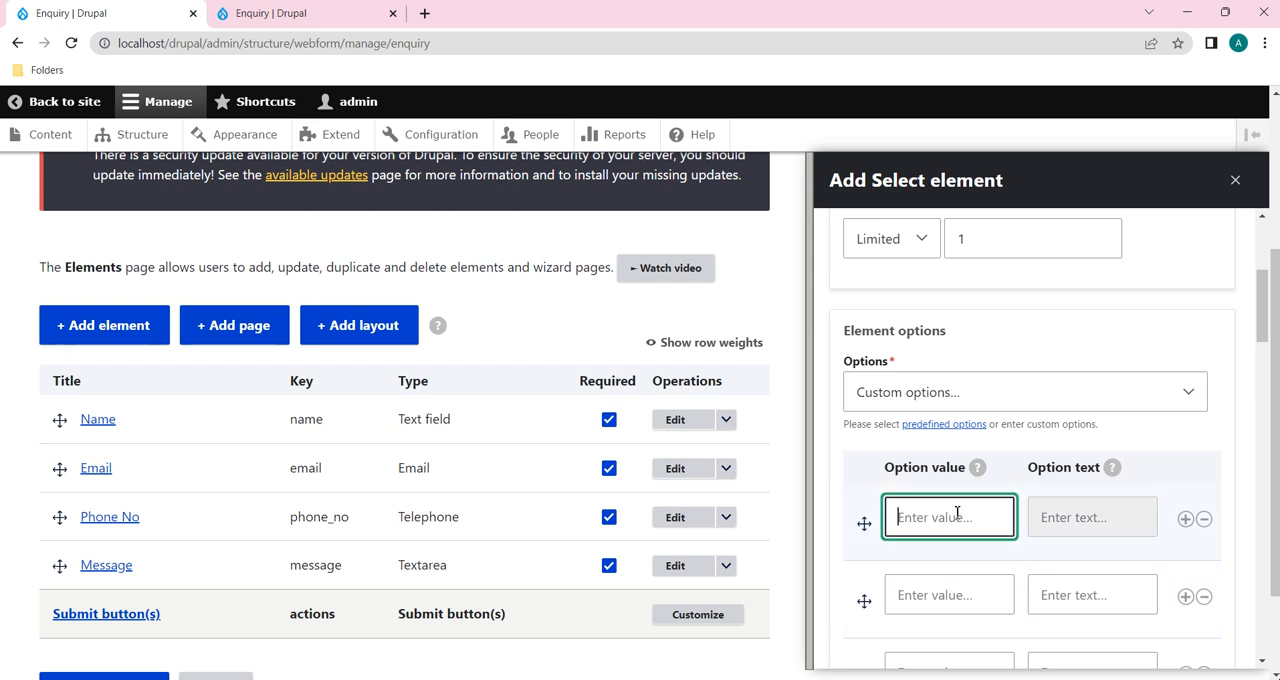
pyautogui.write('Email')
pyautogui.scroll(-1, 957, 513)
pyautogui.click(913, 556)
pyautogui.write('Phone')
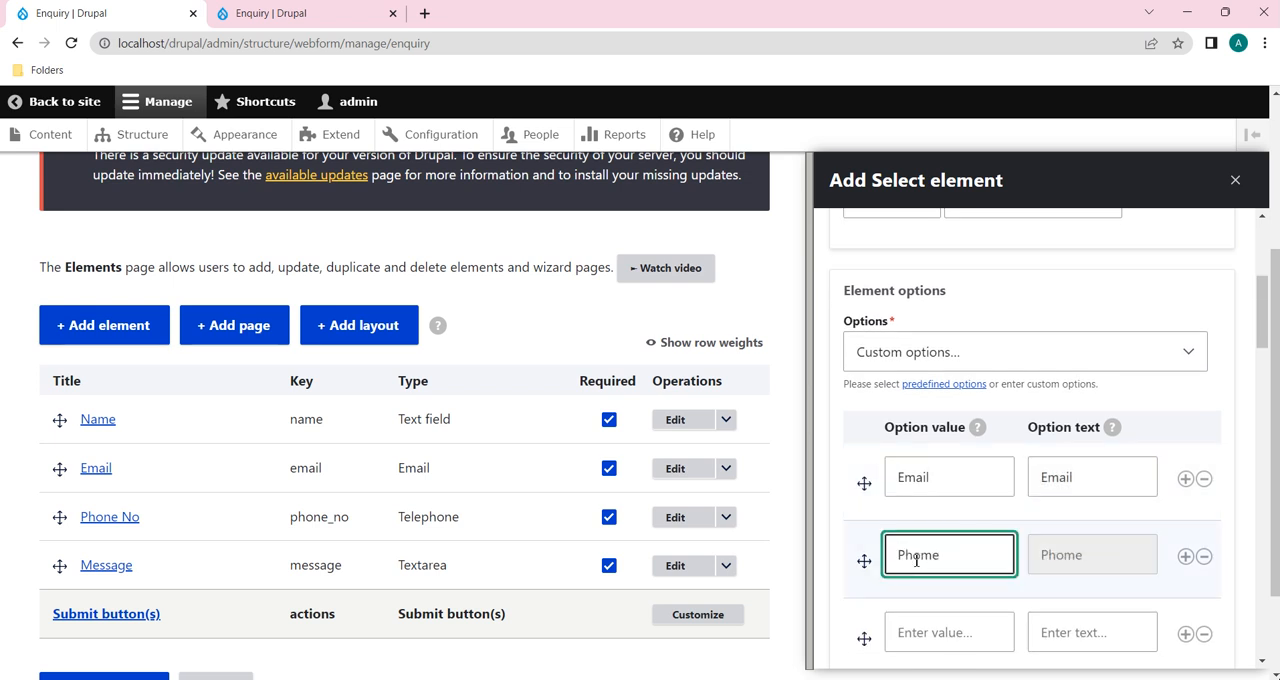
pyautogui.write(' NO')
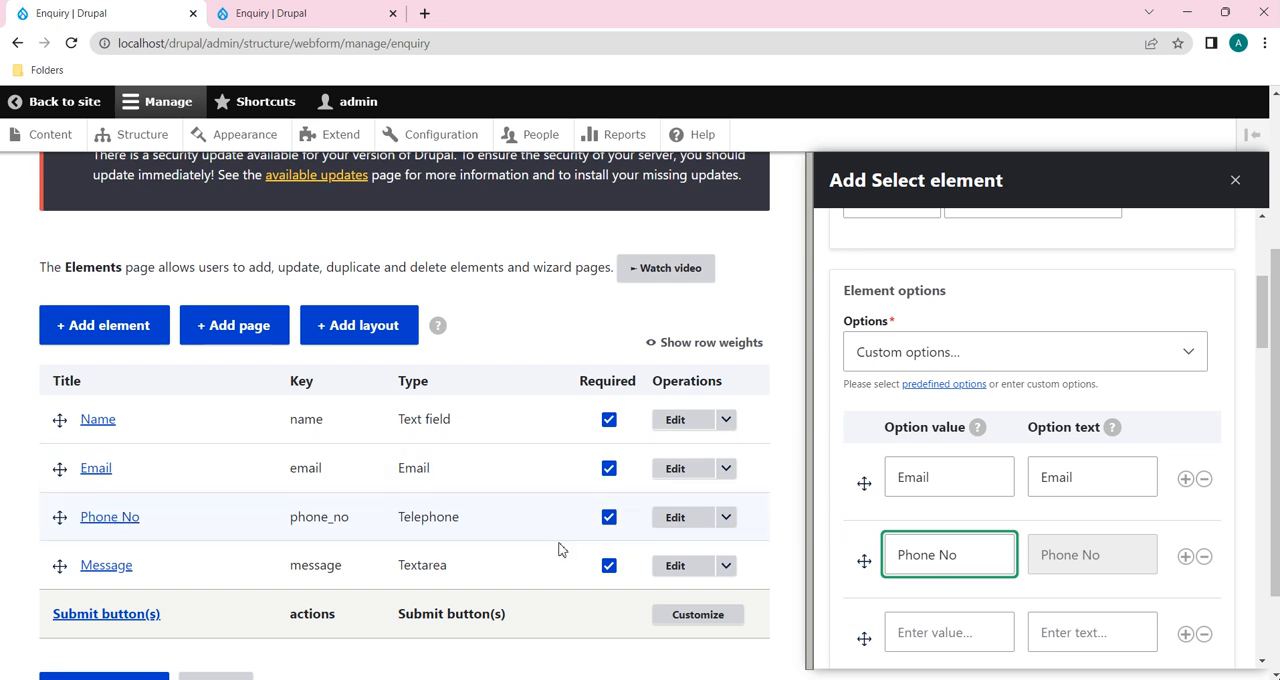
# Step: Make the Preferred Contact Option element required and save it to the Enquiry form
pyautogui.scroll(-5, 866, 560)
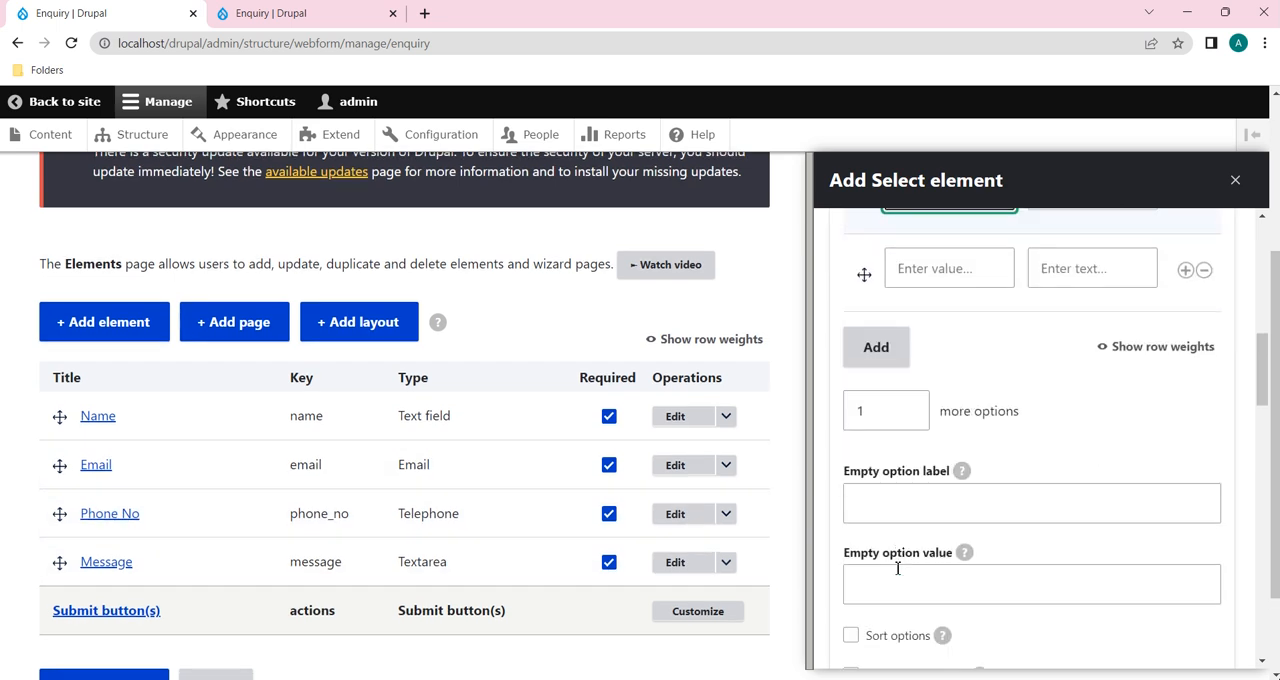
pyautogui.scroll(-4, 957, 525)
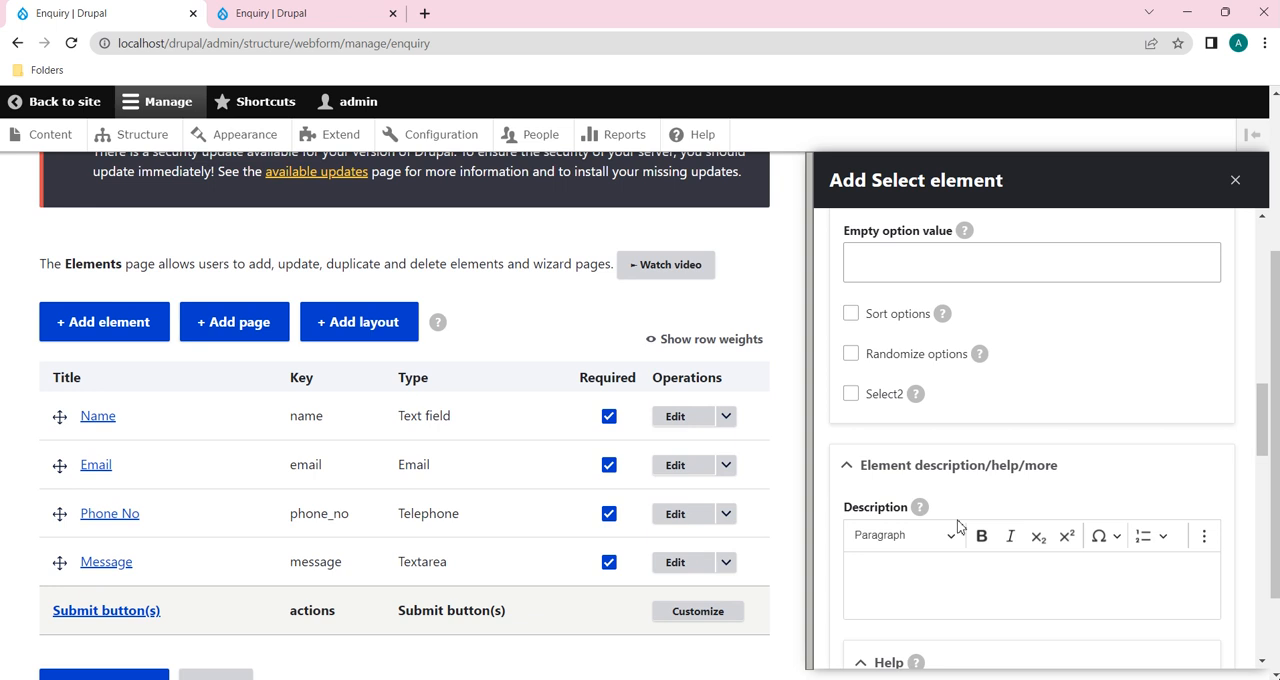
pyautogui.scroll(-7, 957, 525)
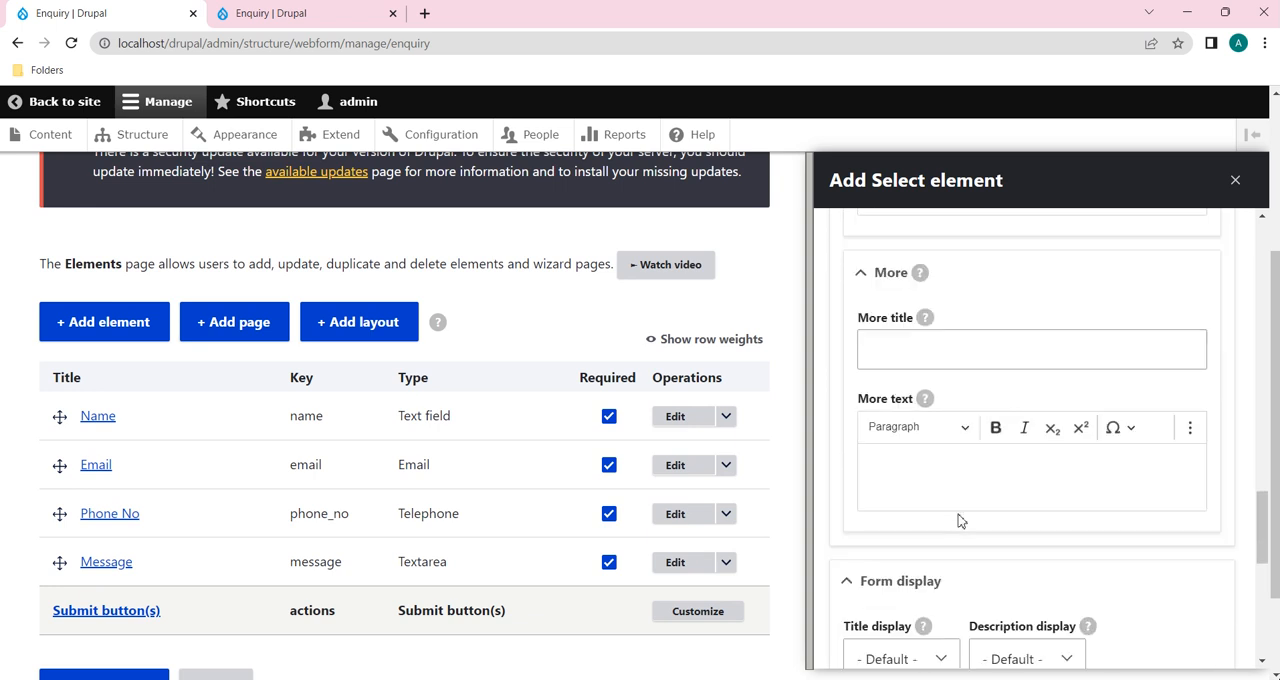
pyautogui.scroll(-4, 967, 444)
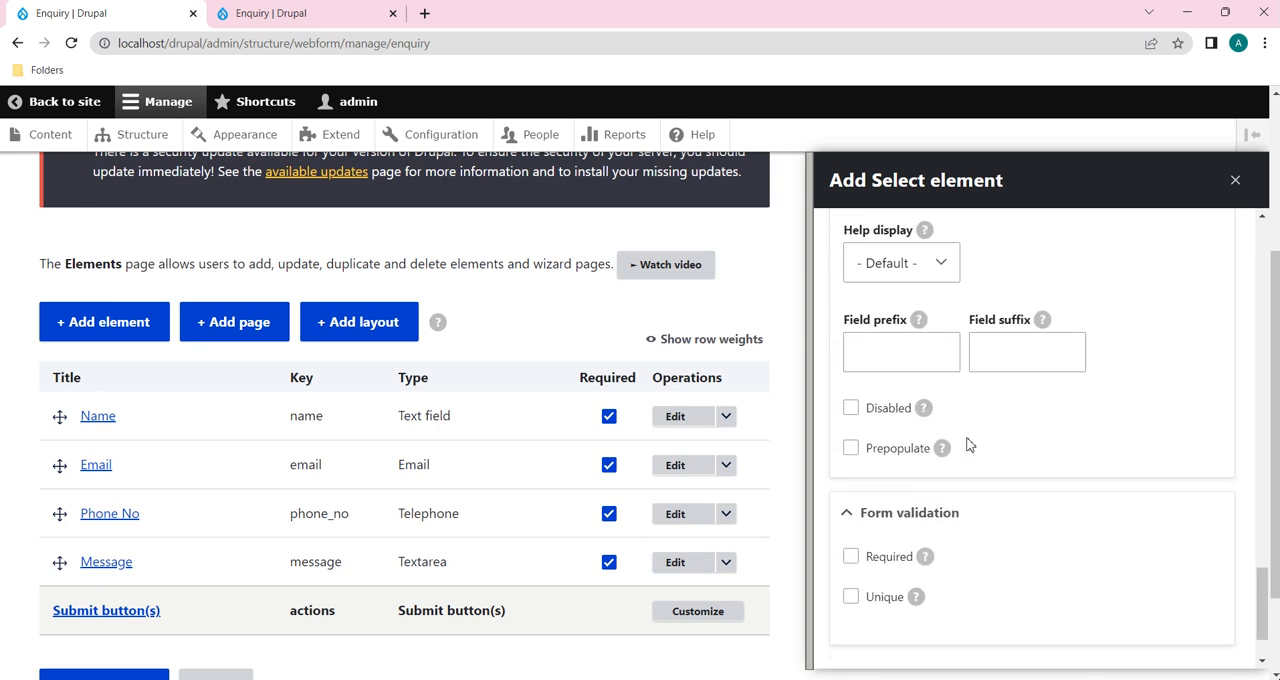
pyautogui.click(851, 468)
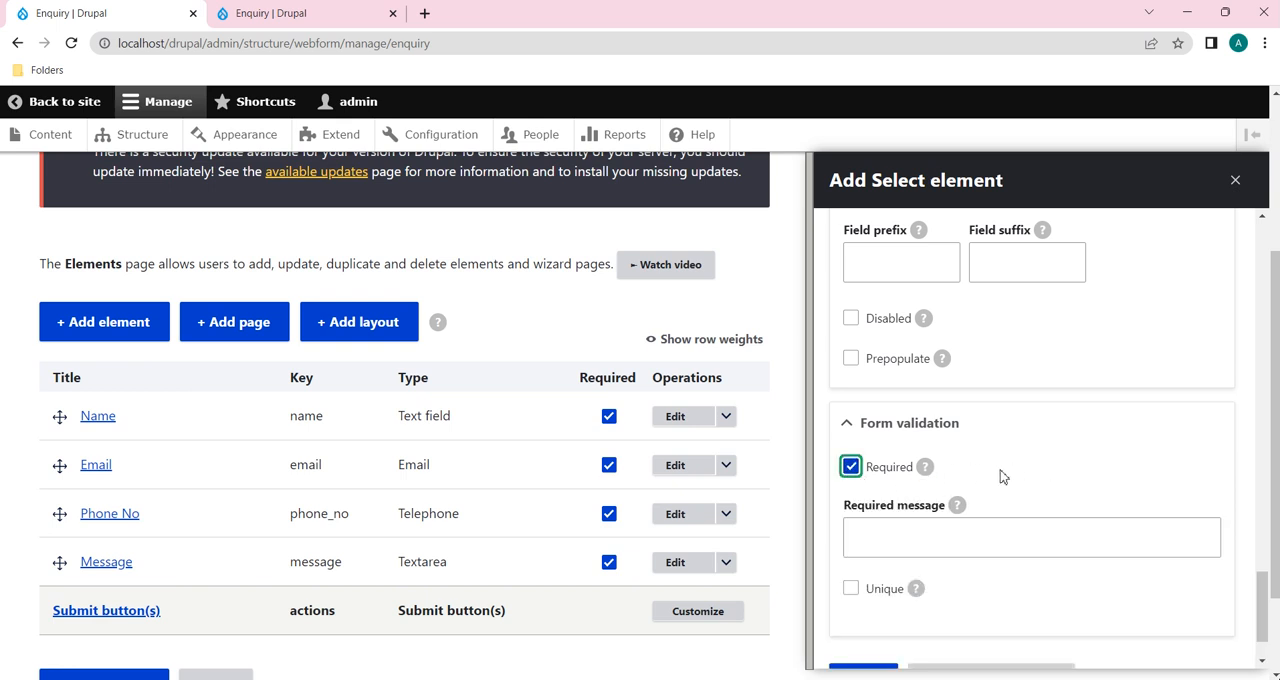
pyautogui.scroll(6, 1000, 470)
pyautogui.scroll(10, 1000, 476)
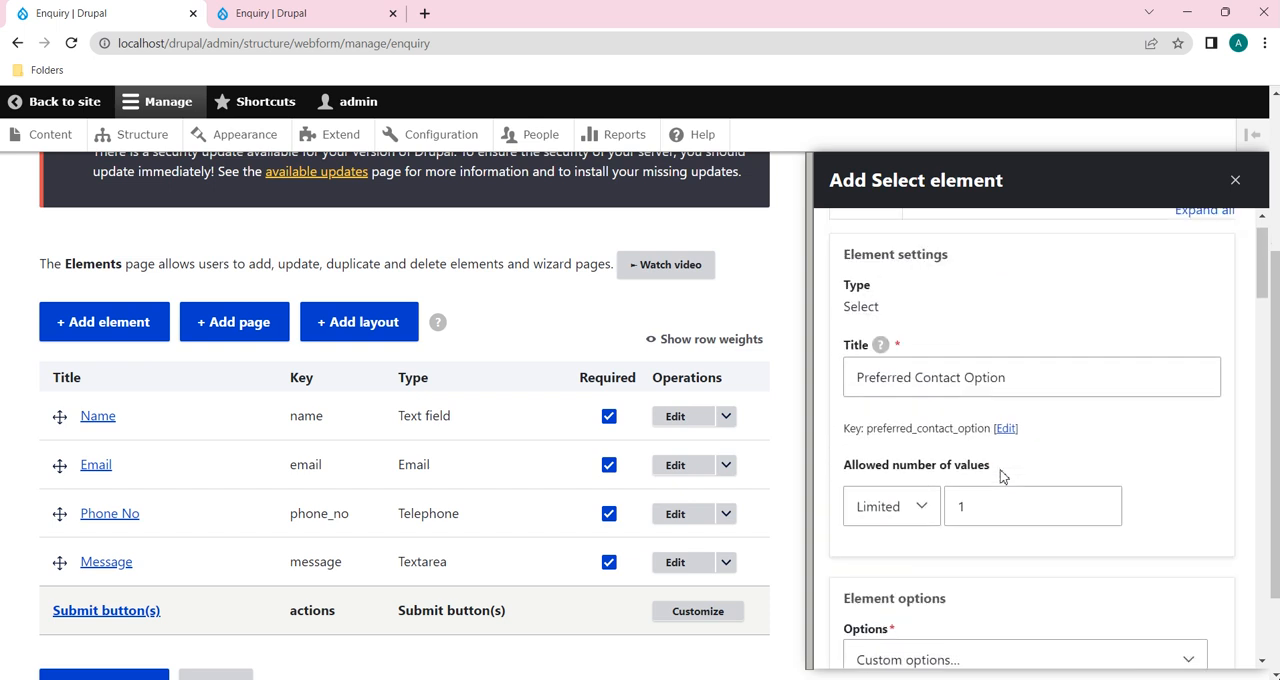
pyautogui.scroll(3, 1000, 476)
pyautogui.scroll(-20, 908, 410)
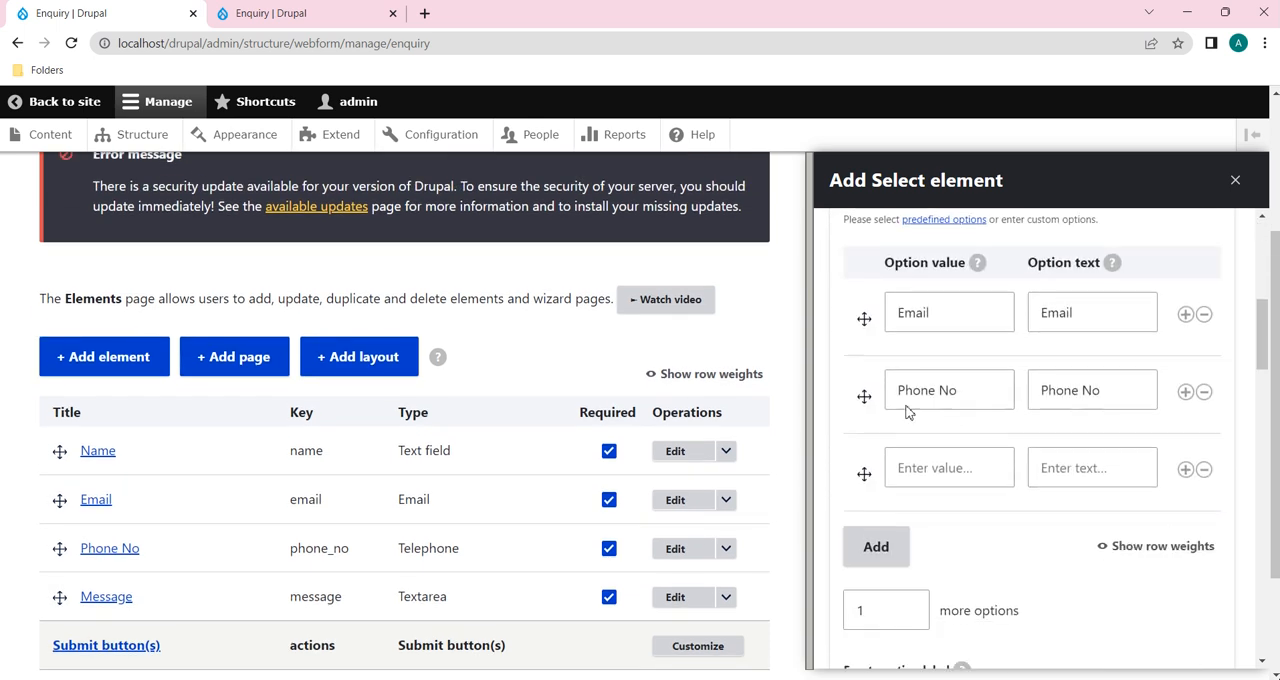
pyautogui.click(853, 606)
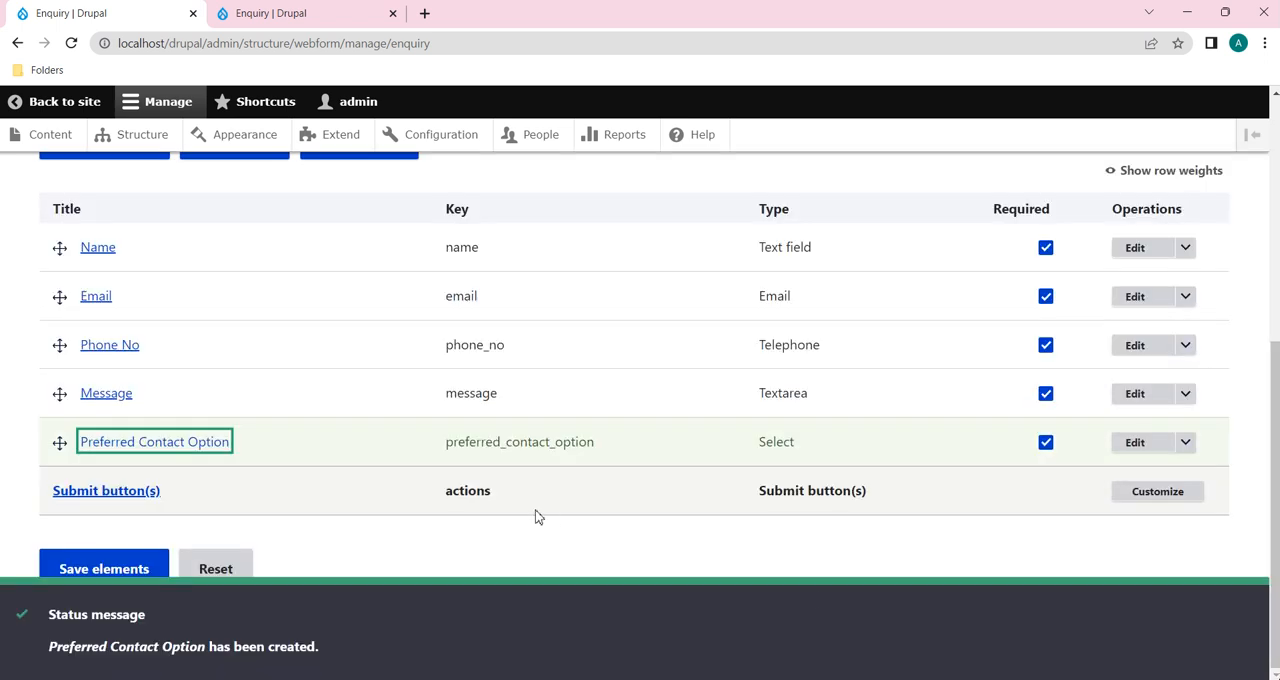
# Step: Move the Preferred Contact Option element directly below Name and save the form's elements
pyautogui.scroll(1, 539, 517)
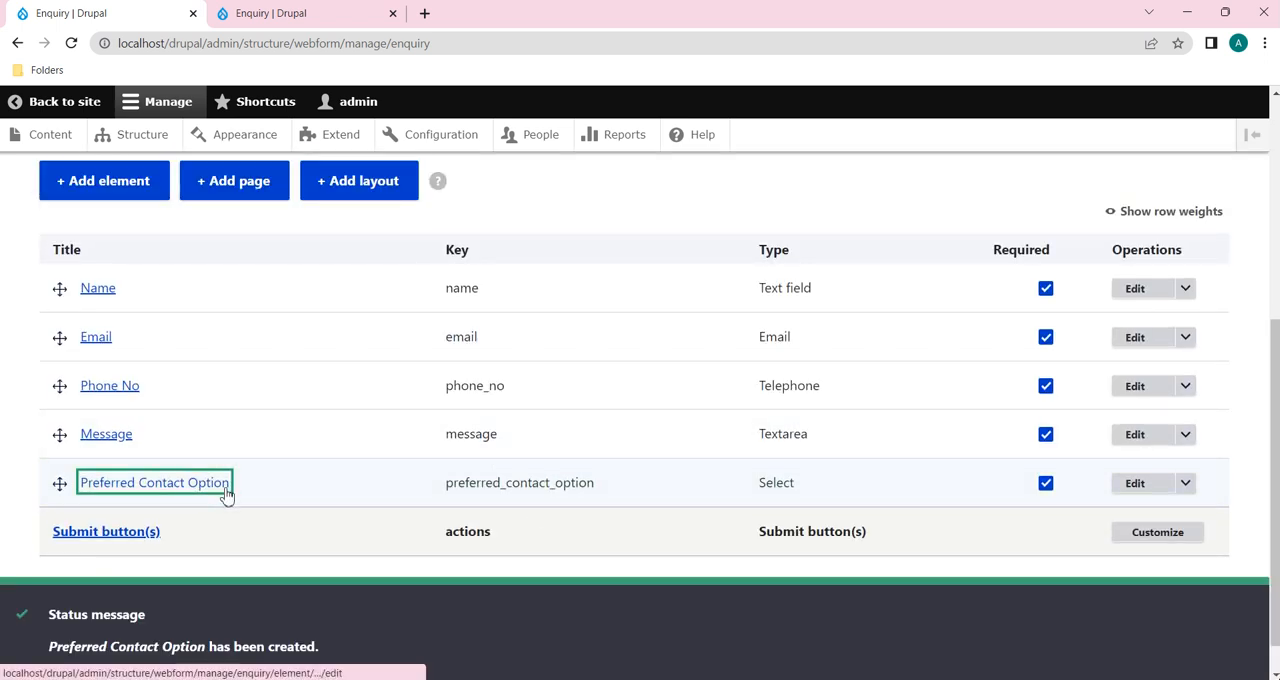
pyautogui.moveTo(60, 485); pyautogui.dragTo(58, 348)
pyautogui.scroll(-1, 245, 523)
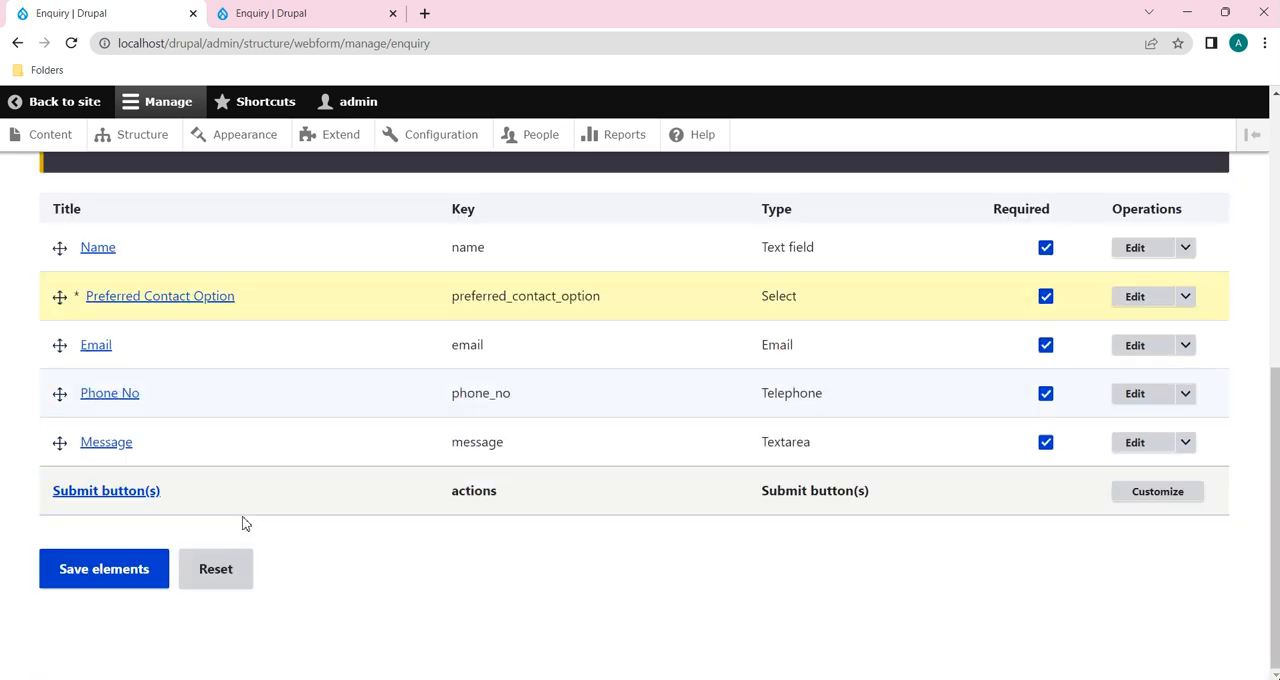
pyautogui.click(121, 569)
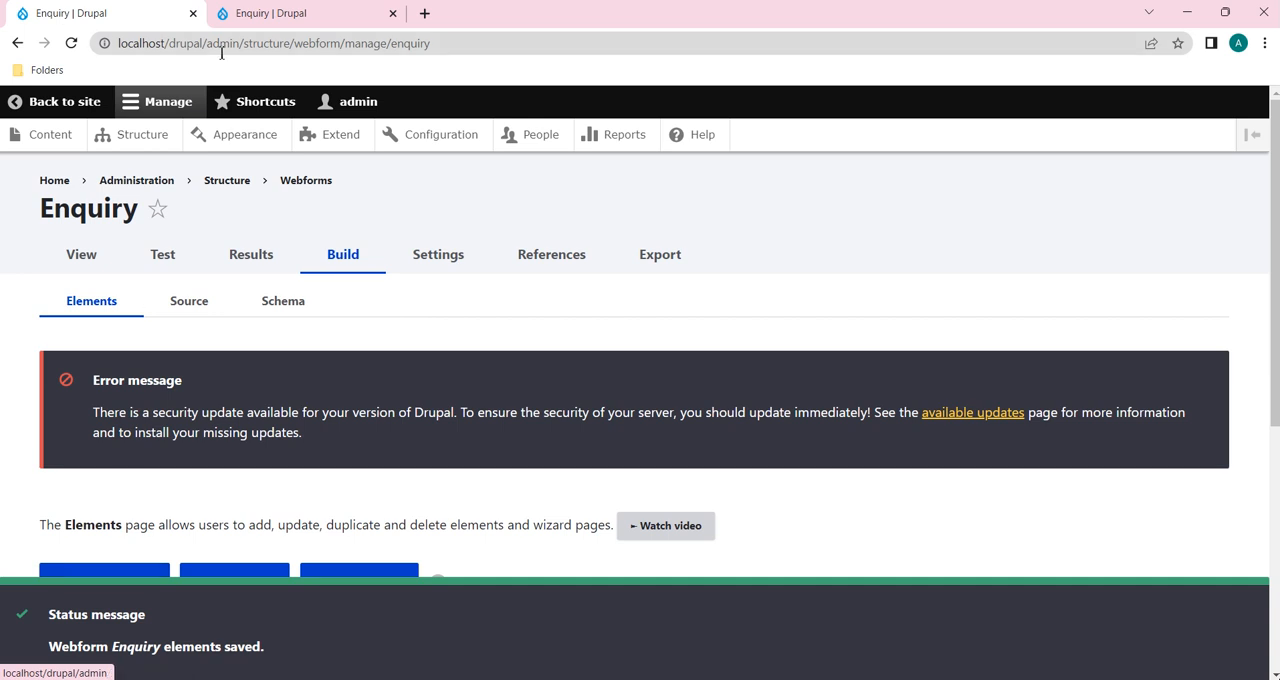
# Step: Reload the published Enquiry form and try the Email and Phone No choices of Preferred Contact Option
pyautogui.click(290, 13)
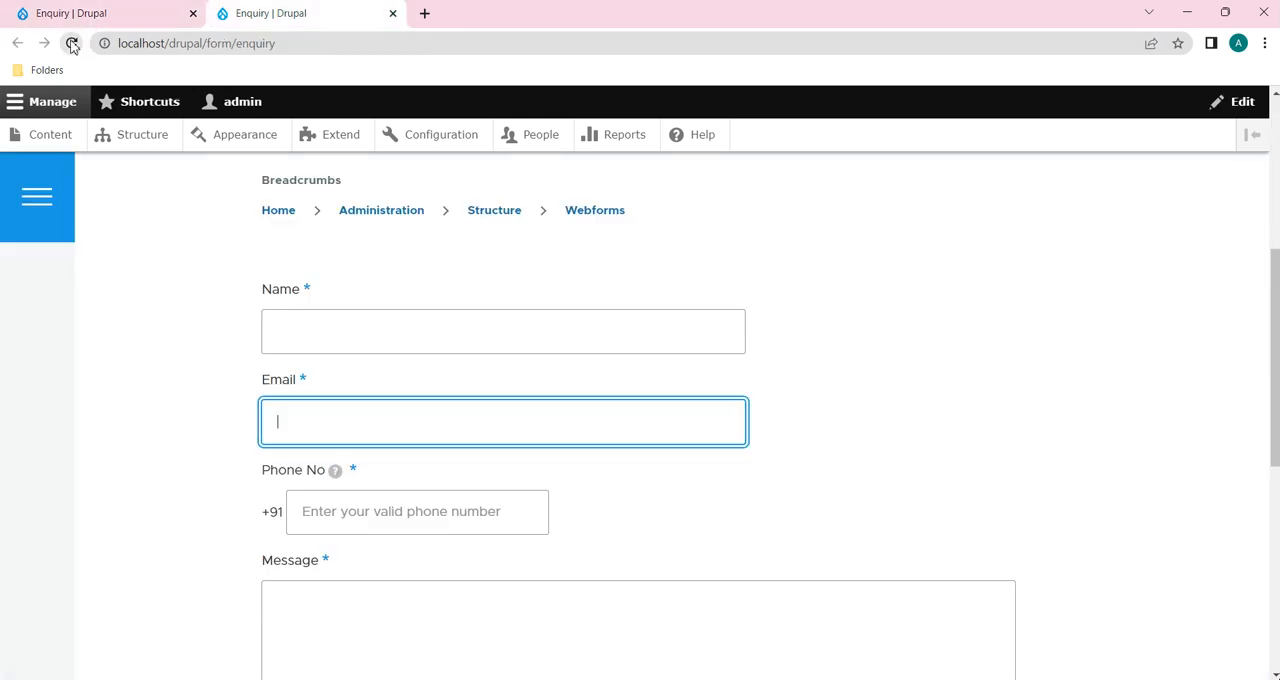
pyautogui.click(72, 44)
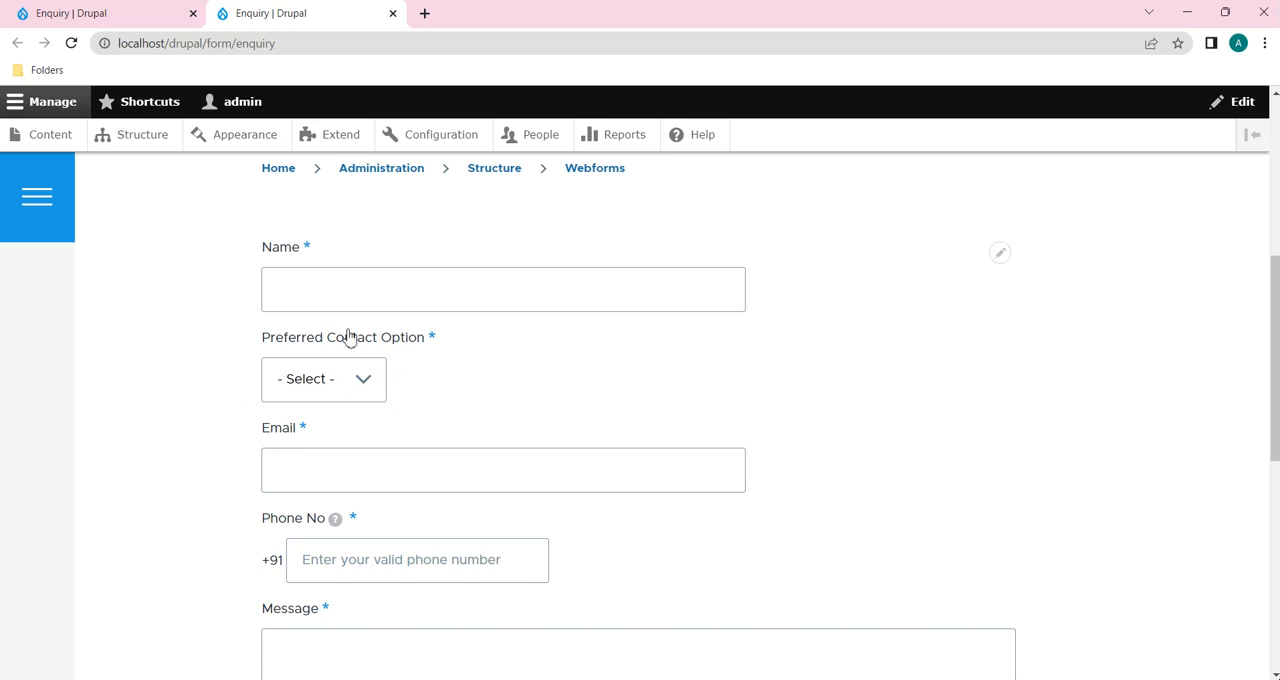
pyautogui.click(365, 386)
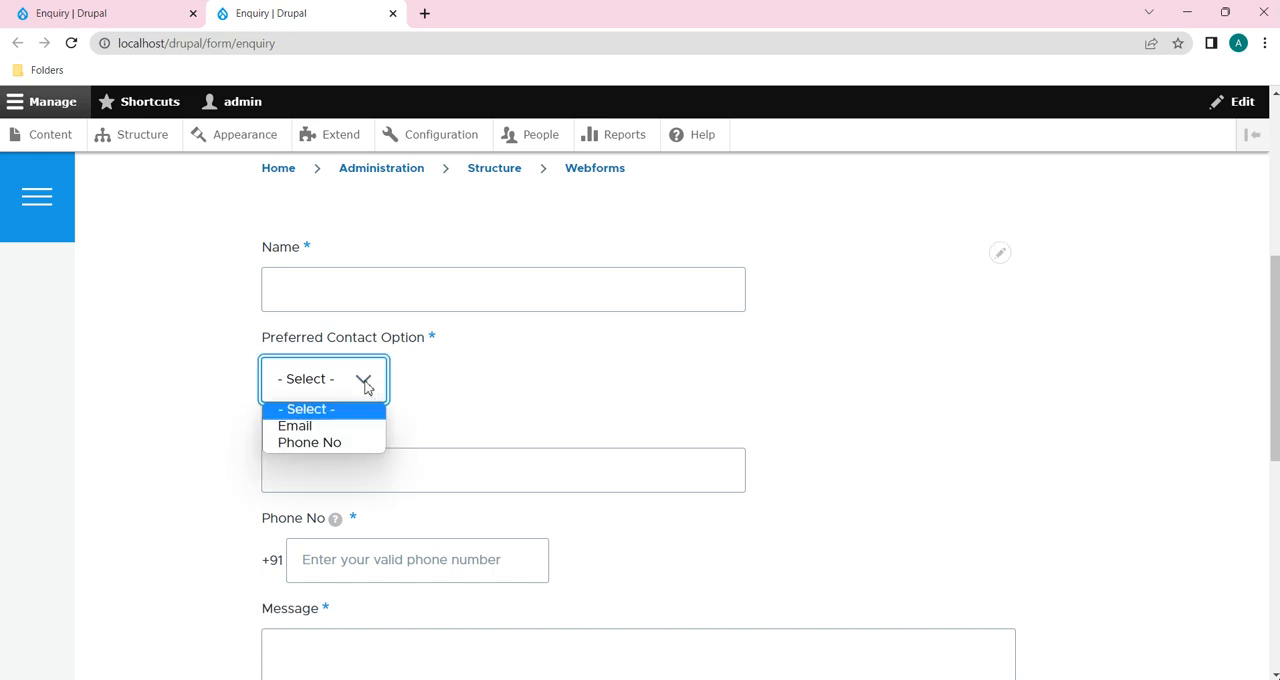
pyautogui.click(316, 427)
pyautogui.click(369, 366)
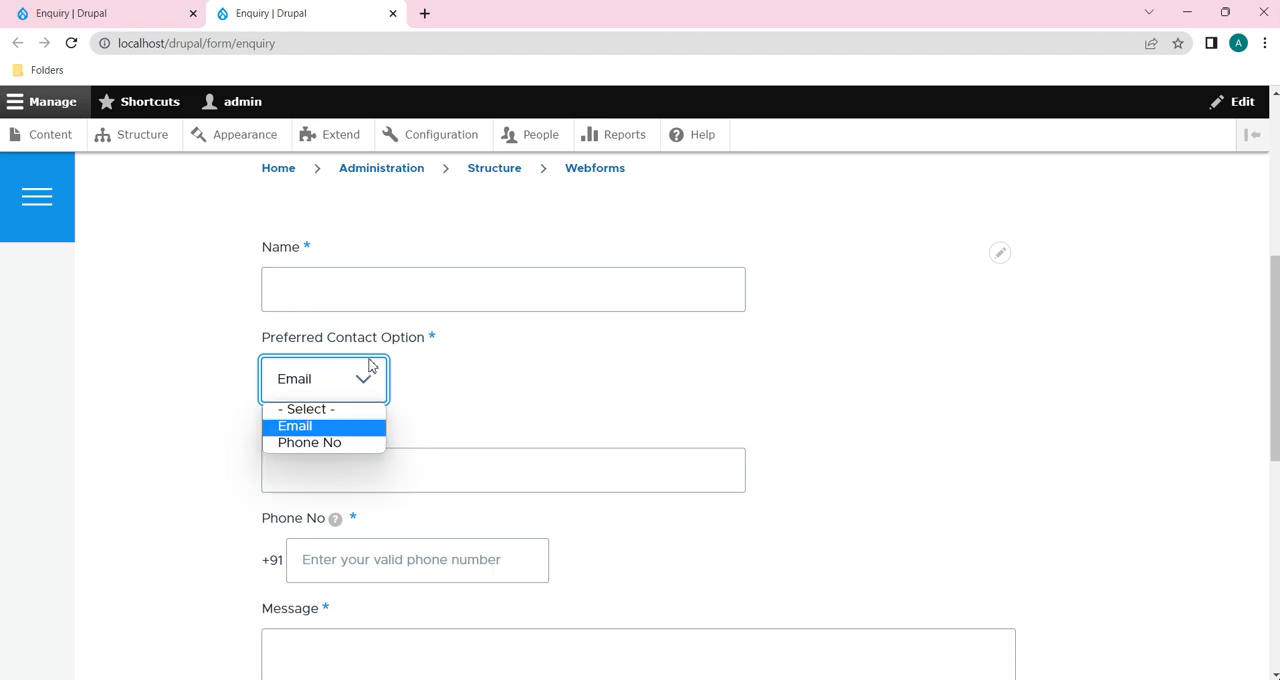
pyautogui.click(337, 443)
pyautogui.scroll(-1, 497, 420)
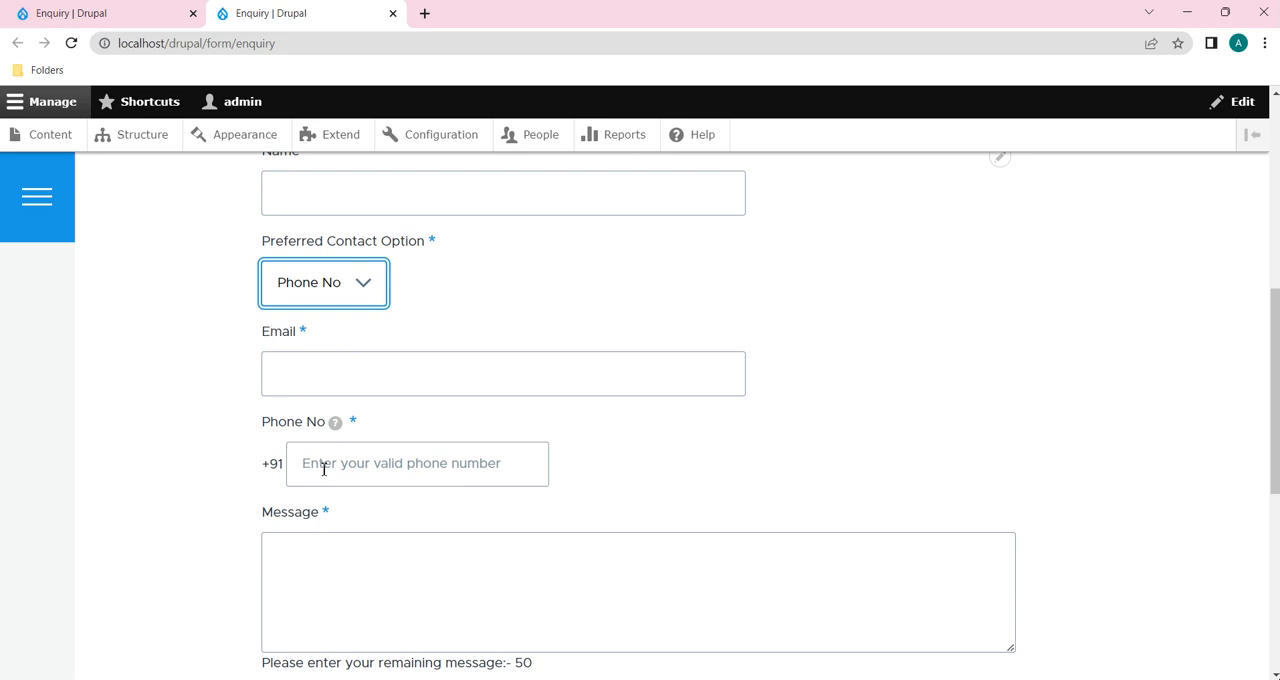
pyautogui.click(366, 288)
pyautogui.click(334, 331)
pyautogui.click(366, 297)
pyautogui.click(347, 347)
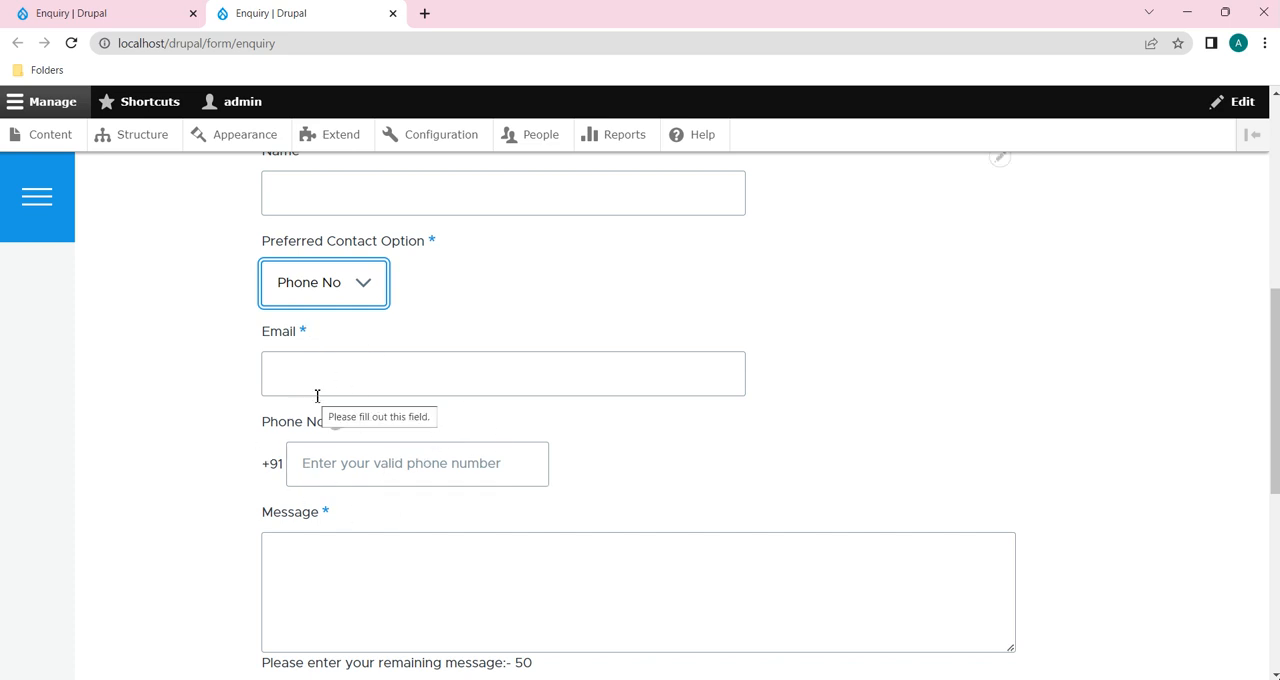
# Step: In the Email element's conditional logic on the form's build page, set the state to Visible if All conditions are met
pyautogui.click(70, 13)
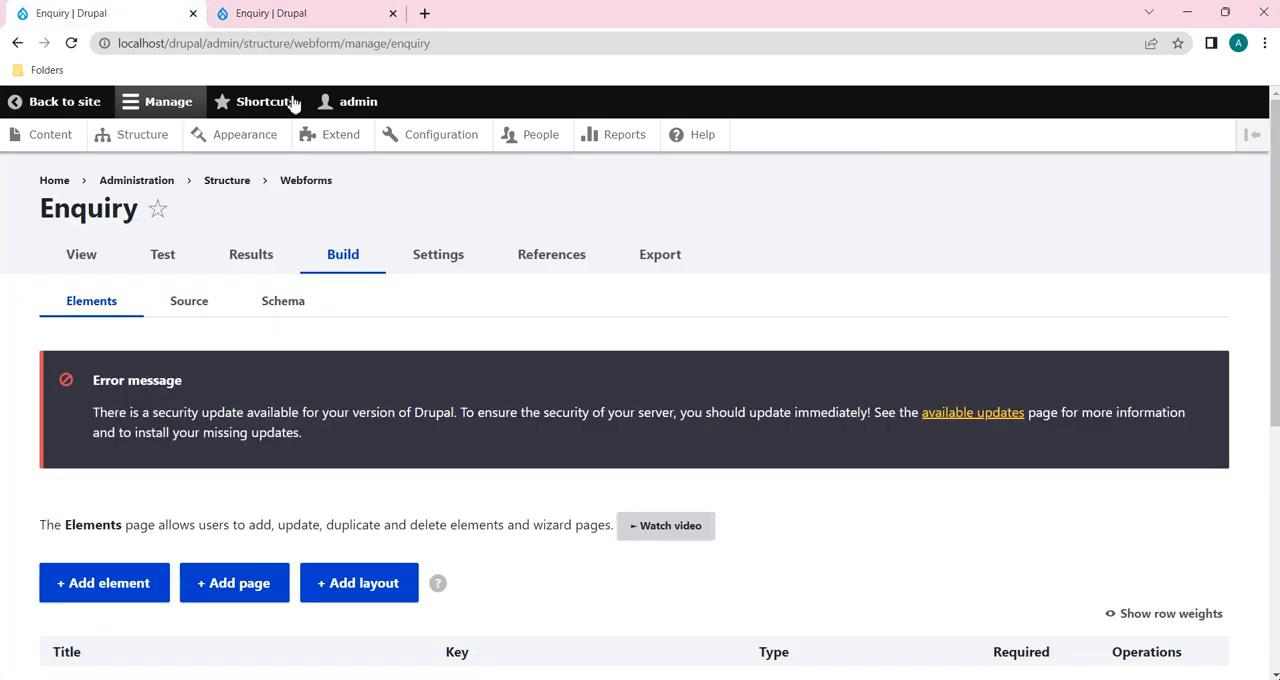
pyautogui.scroll(-3, 651, 346)
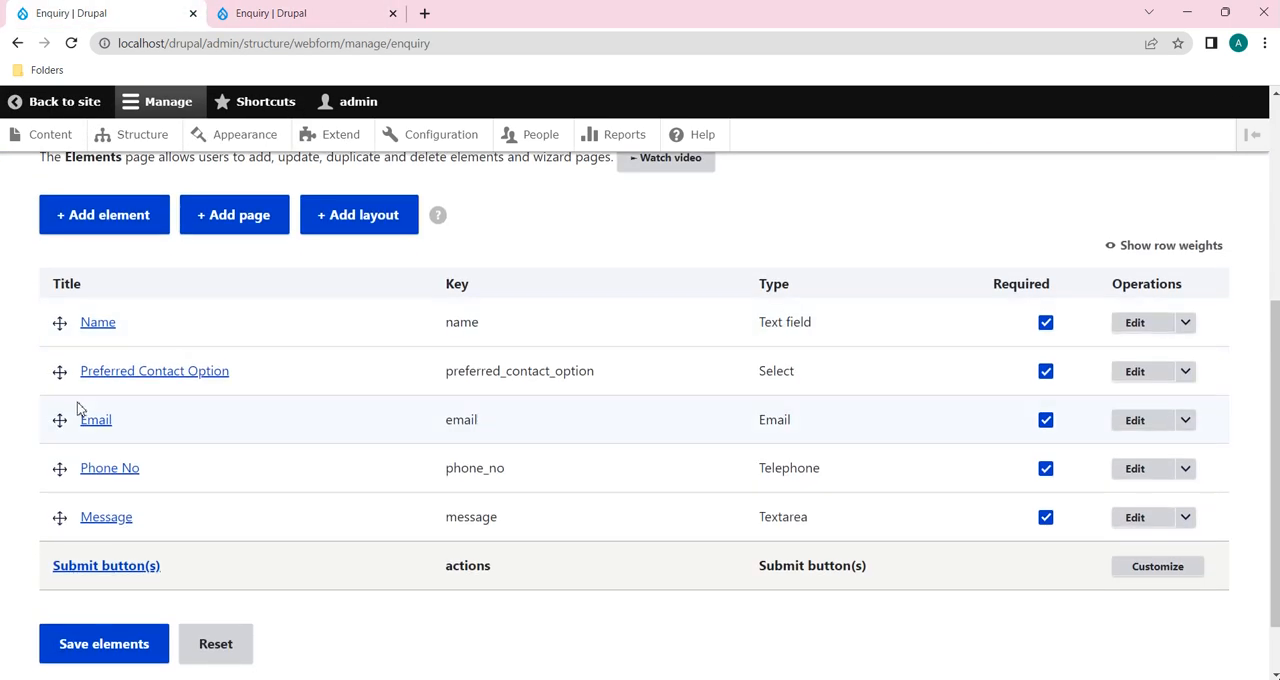
pyautogui.click(1138, 424)
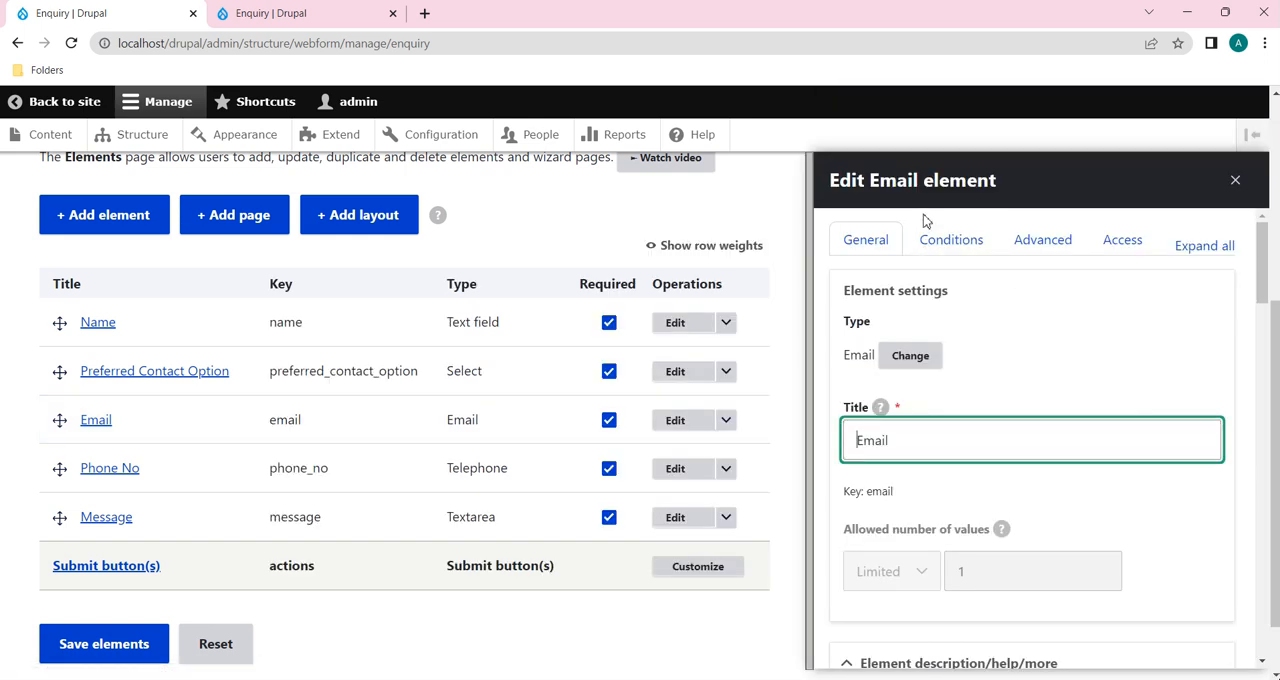
pyautogui.click(948, 248)
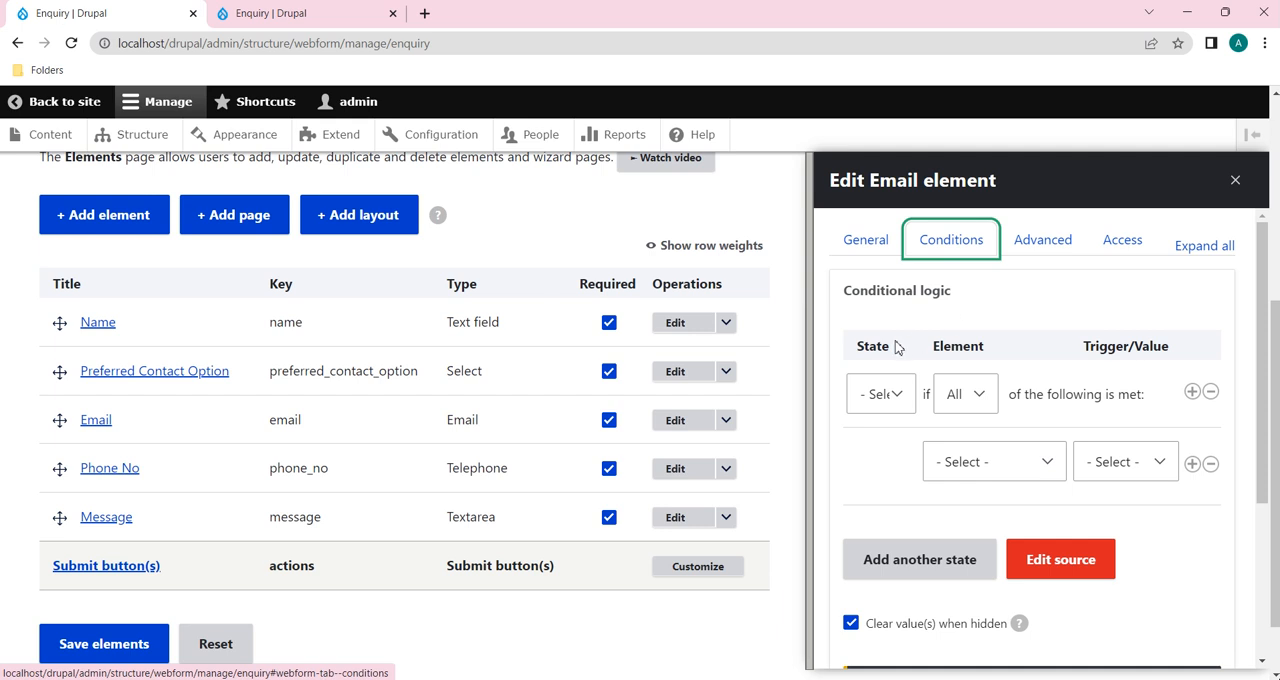
pyautogui.click(897, 400)
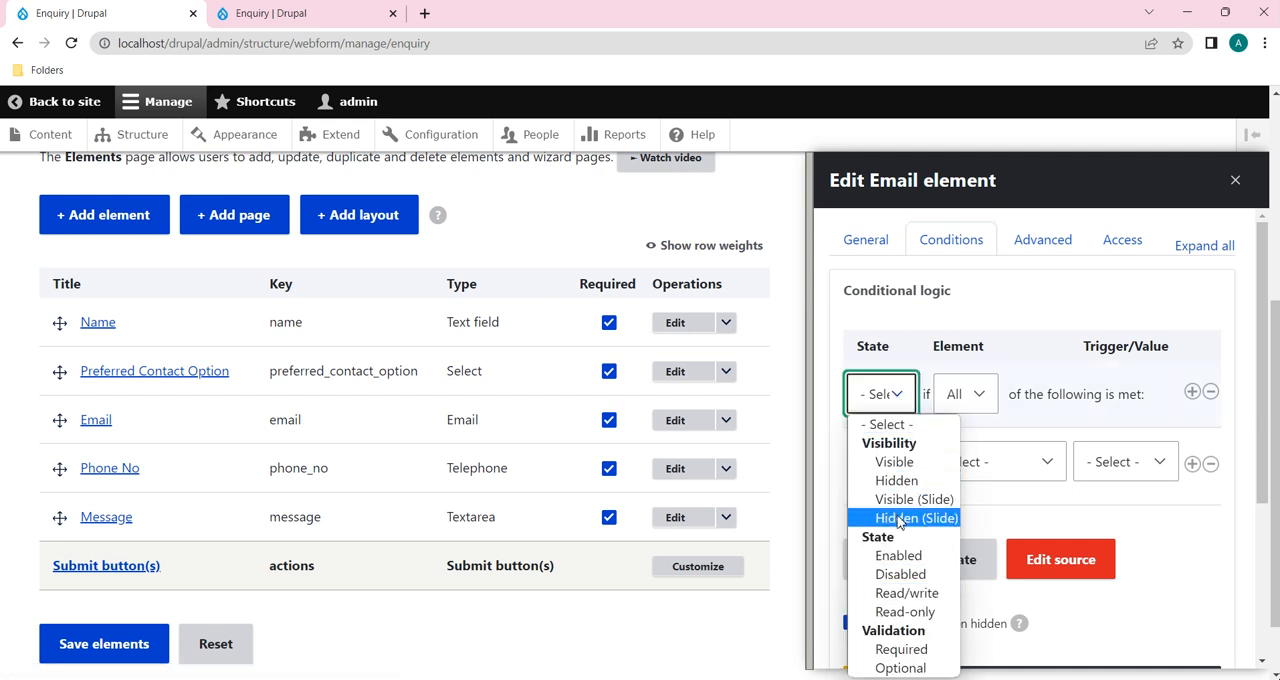
pyautogui.click(919, 312)
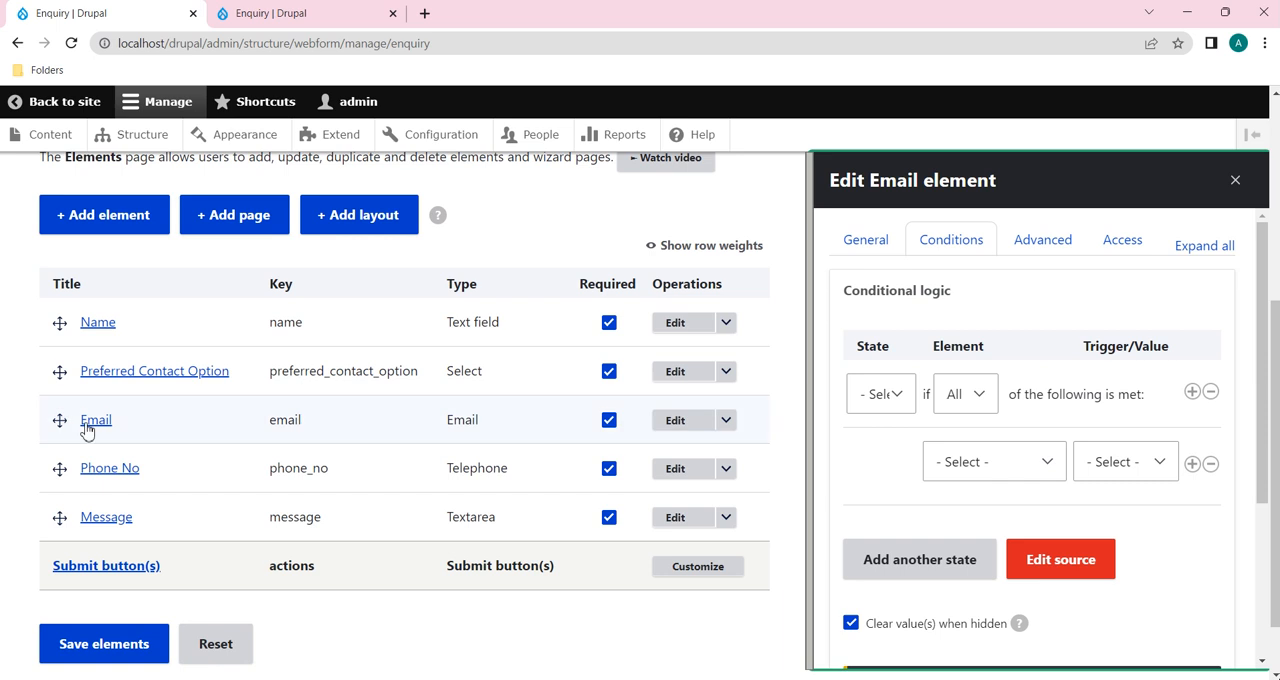
pyautogui.click(881, 396)
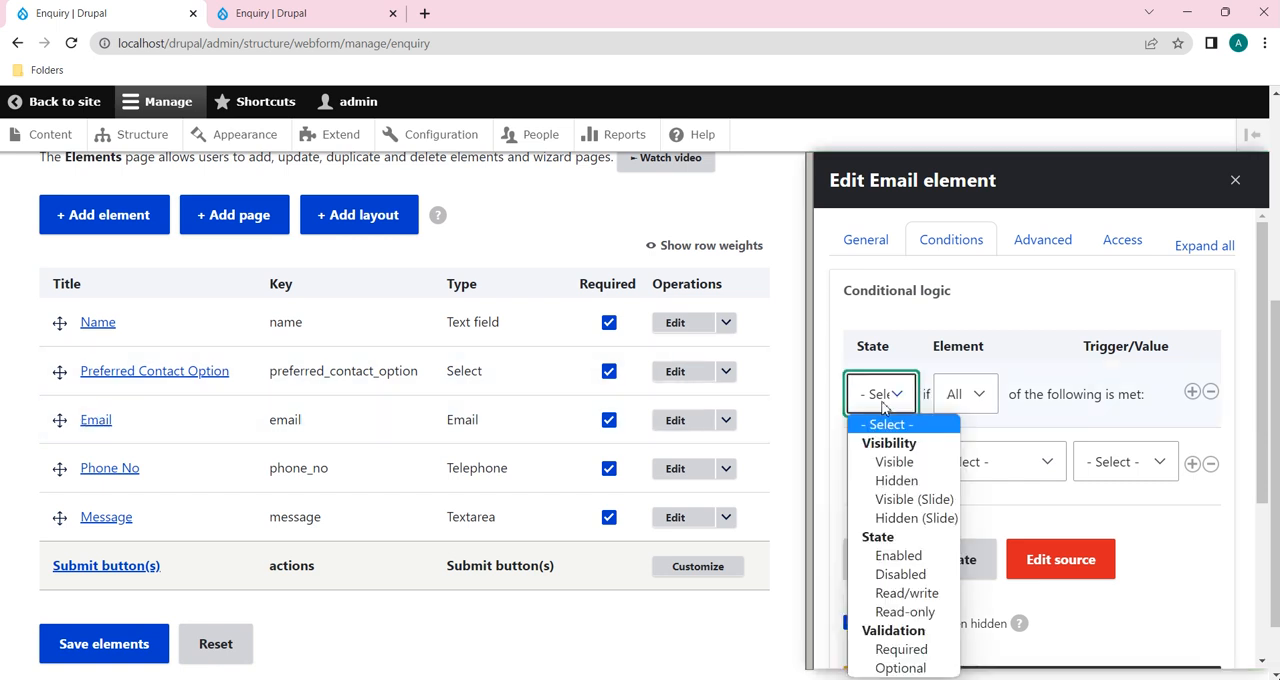
pyautogui.click(894, 461)
pyautogui.click(899, 400)
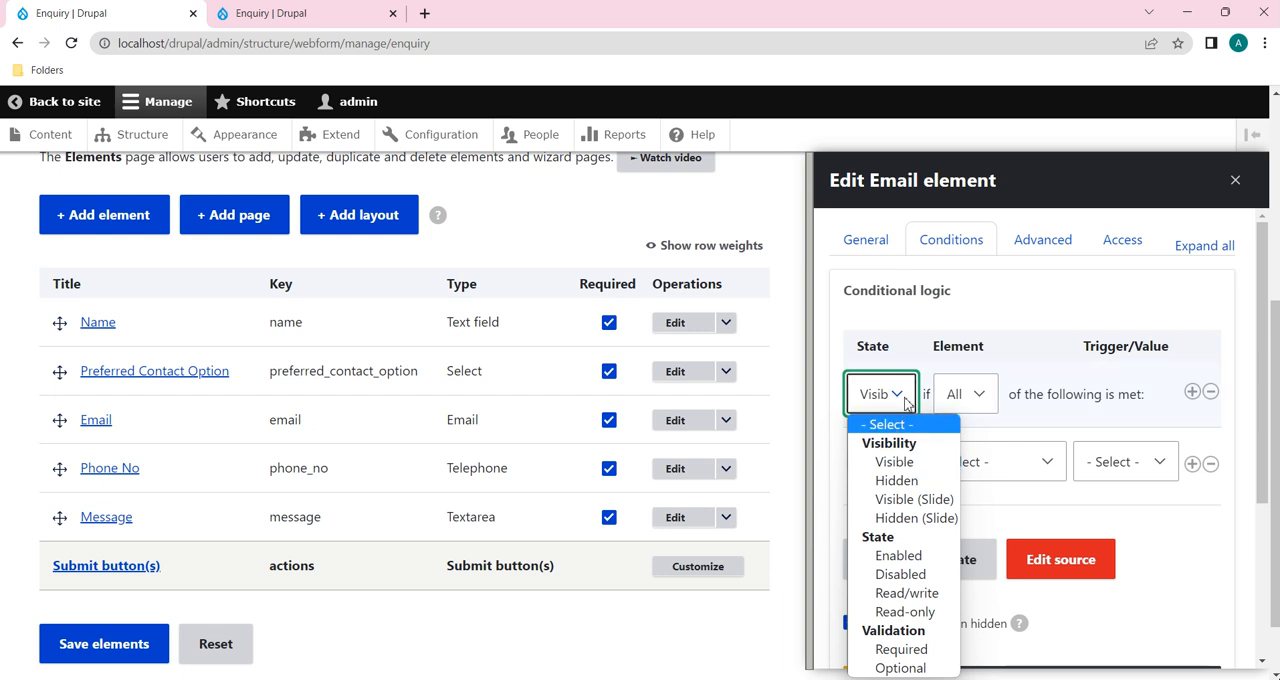
pyautogui.click(905, 465)
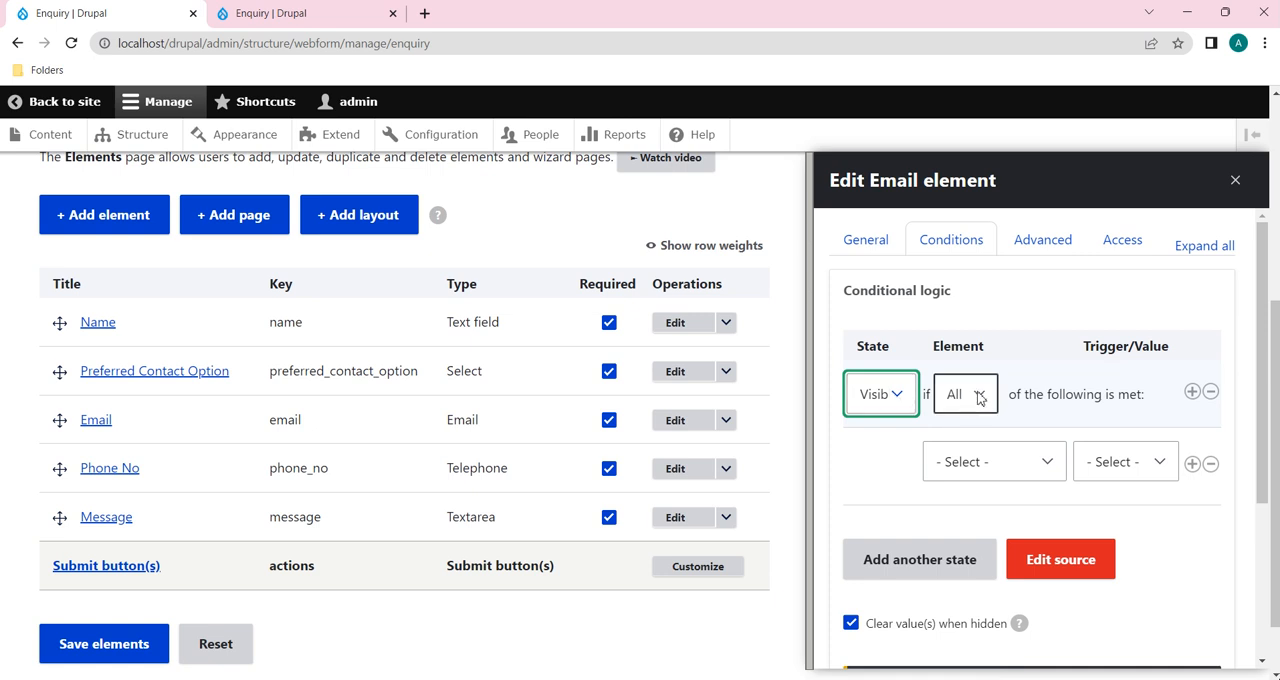
pyautogui.click(980, 398)
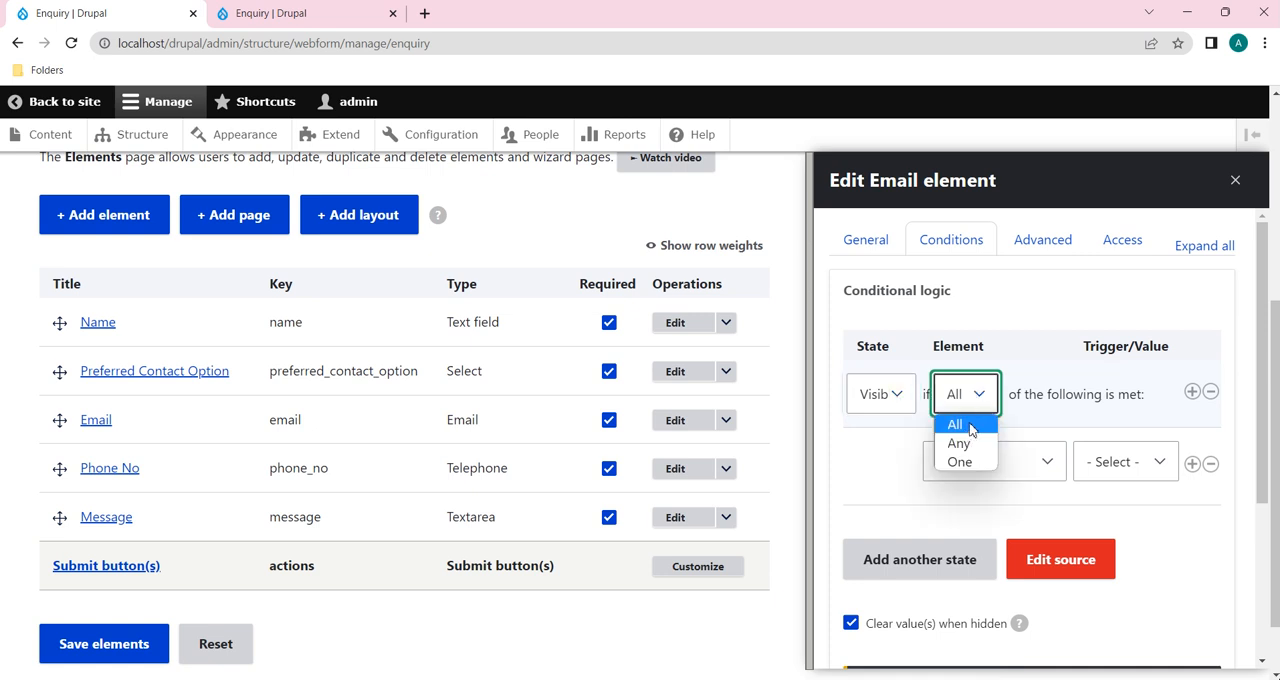
pyautogui.click(968, 425)
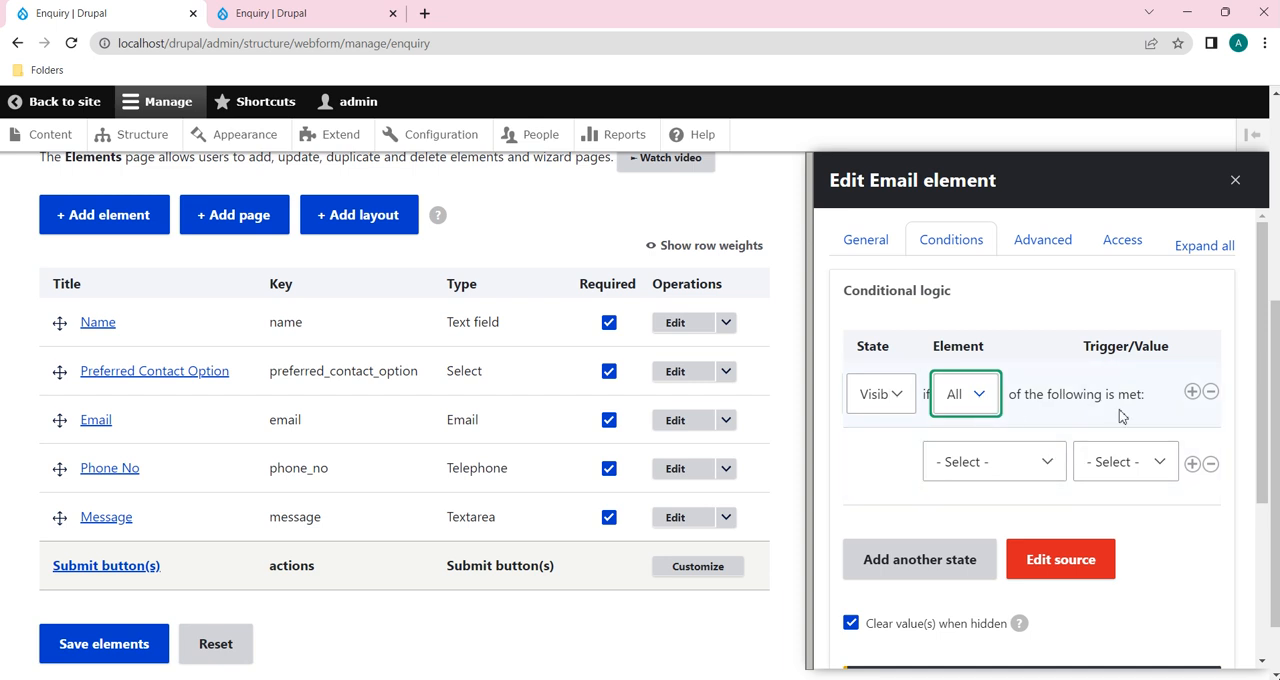
# Step: Set the Email element's condition to Preferred Contact Option with the trigger "Value is" Email, and save the element
pyautogui.click(1037, 466)
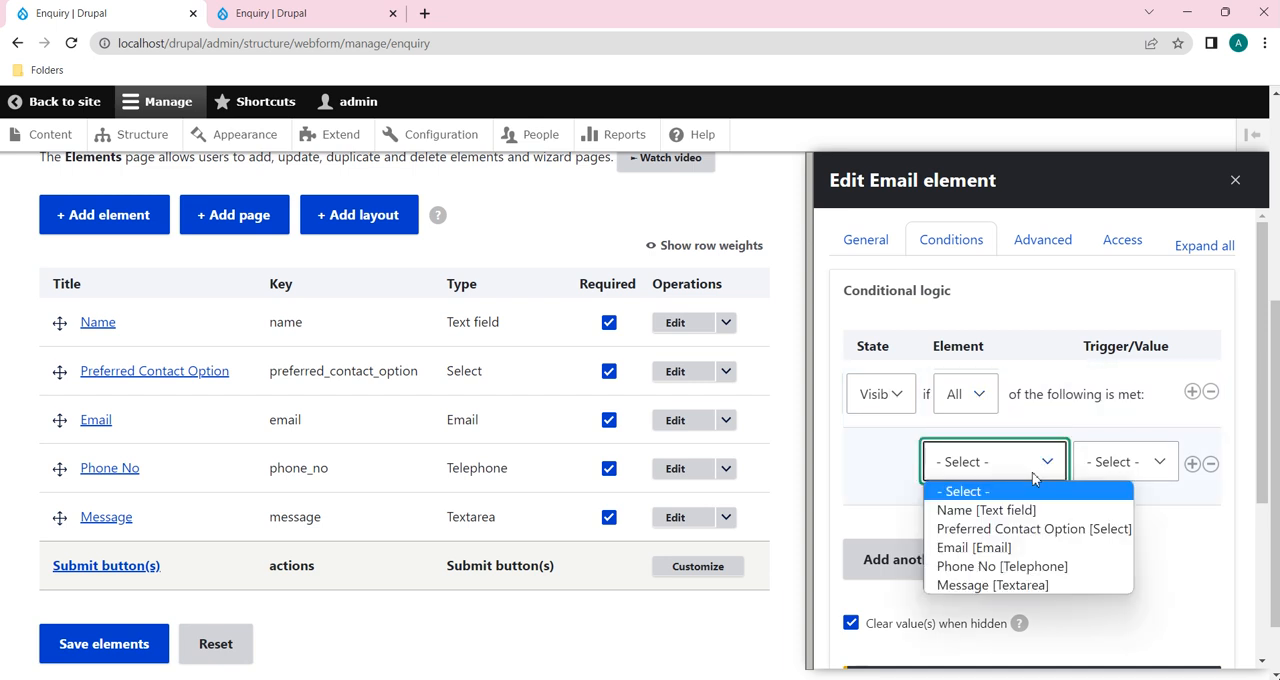
pyautogui.click(1022, 537)
pyautogui.click(1170, 468)
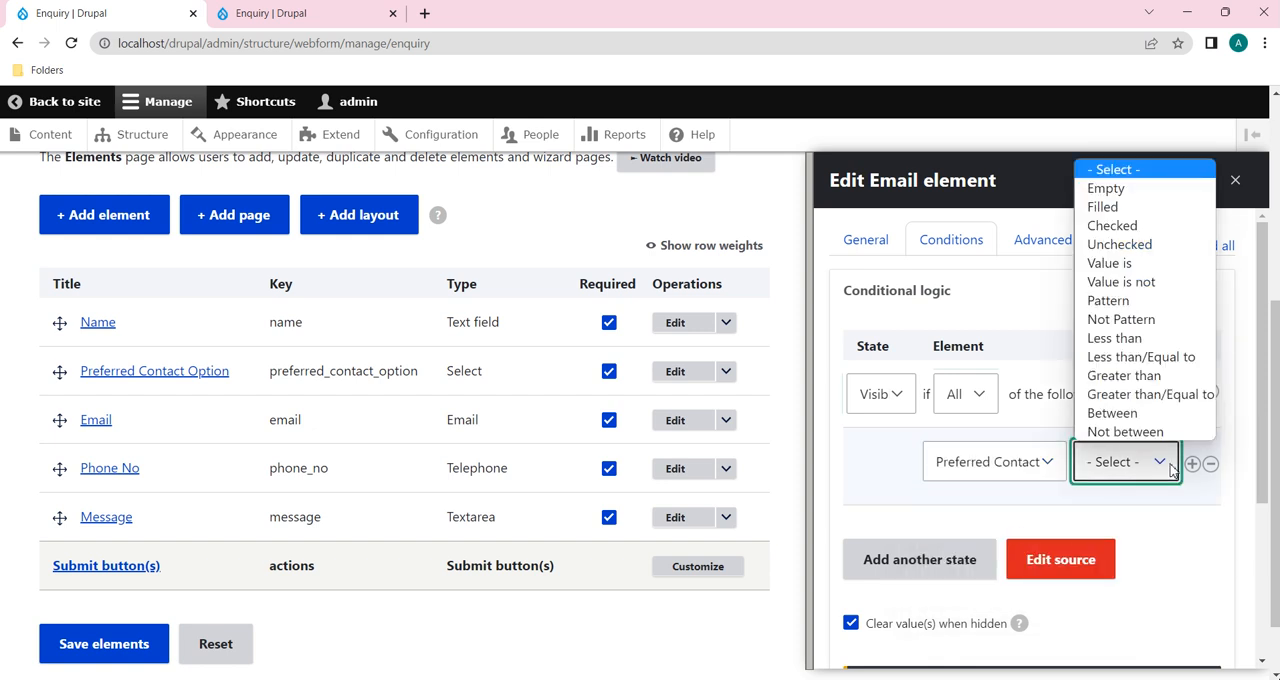
pyautogui.click(1141, 263)
pyautogui.click(1128, 510)
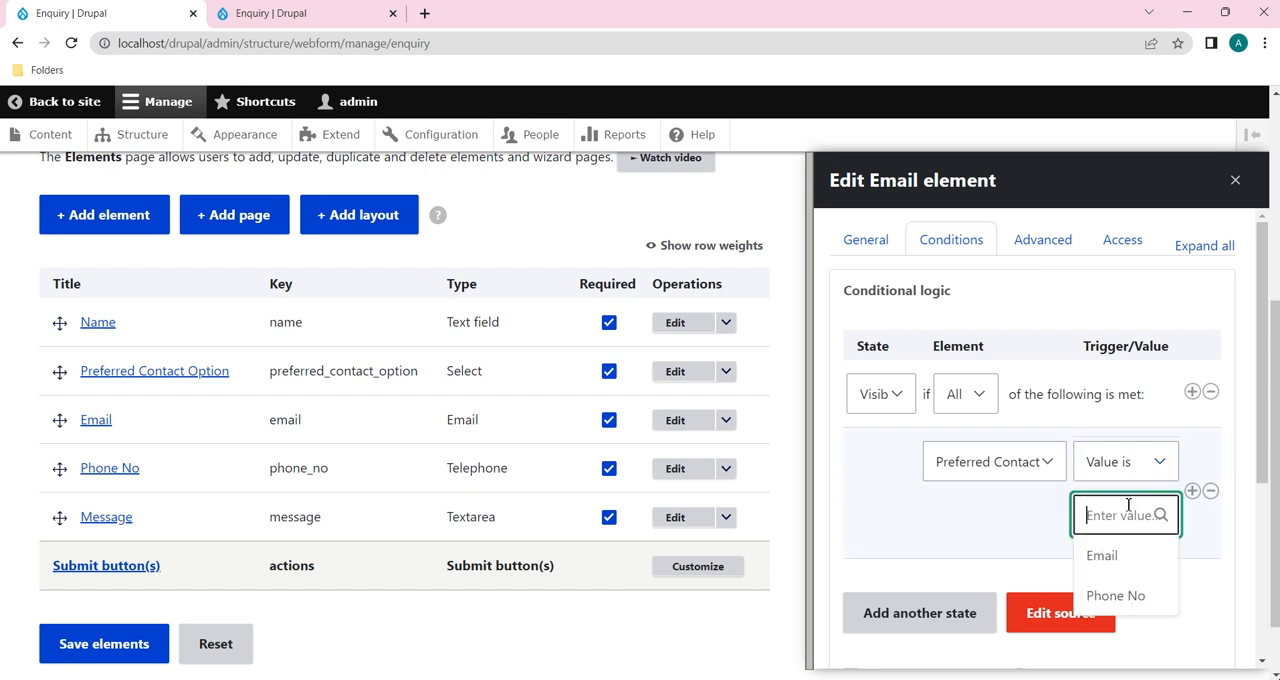
pyautogui.click(1118, 572)
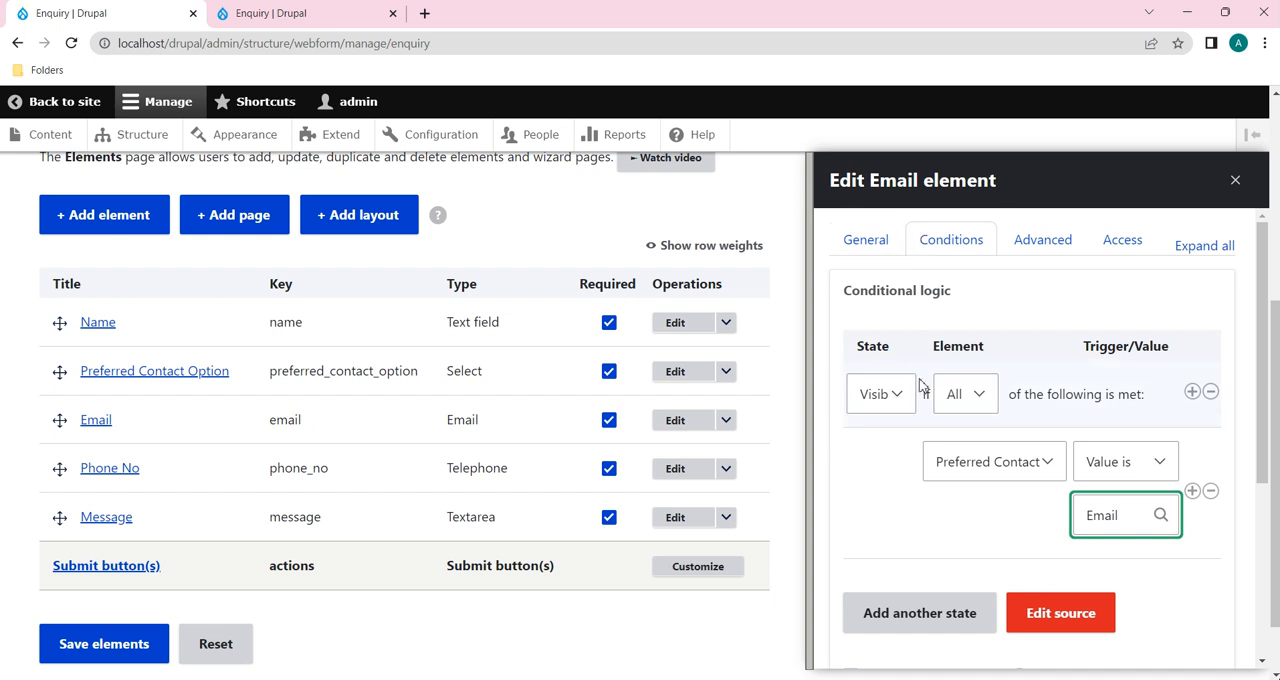
pyautogui.scroll(-3, 906, 511)
pyautogui.click(852, 603)
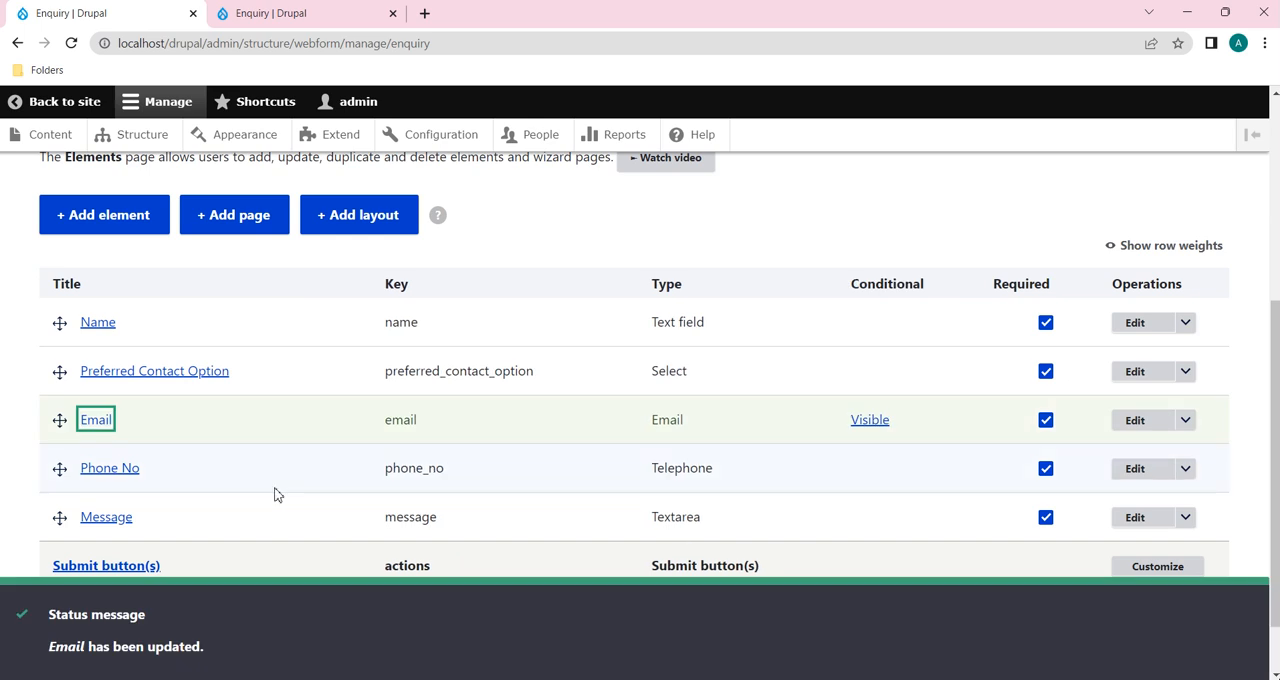
# Step: Open the Phone No element's conditional logic and set its state to Visible
pyautogui.click(1155, 471)
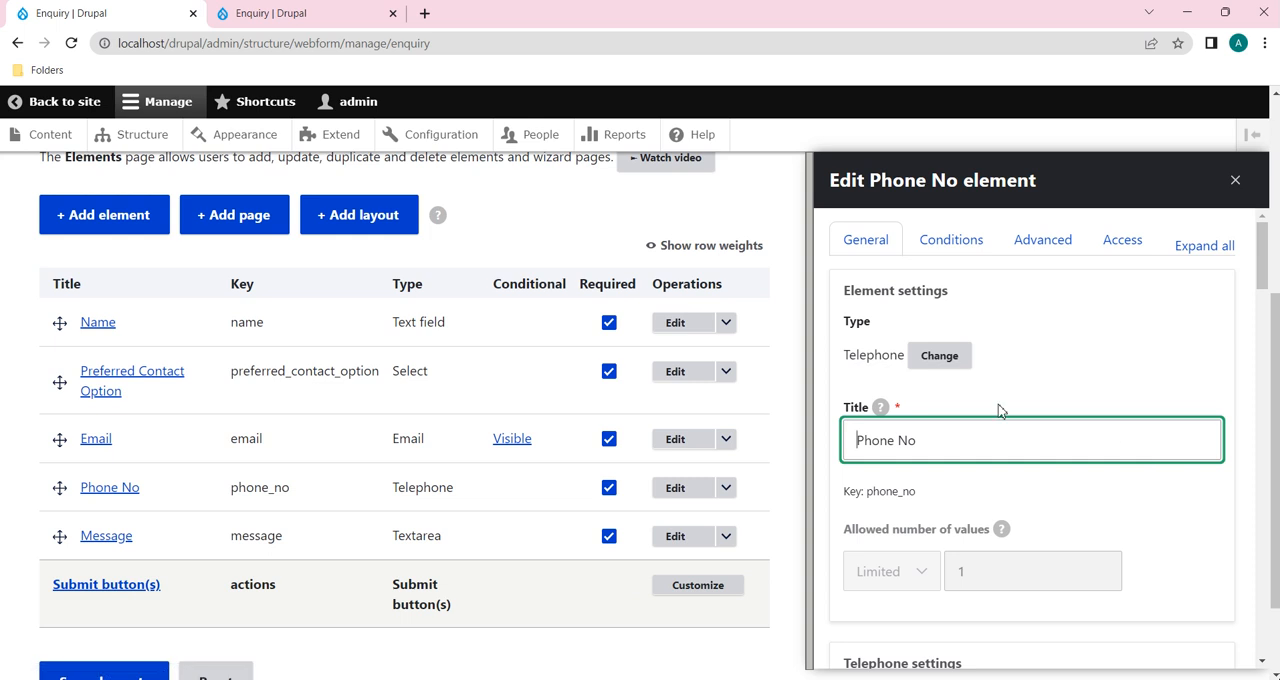
pyautogui.click(940, 236)
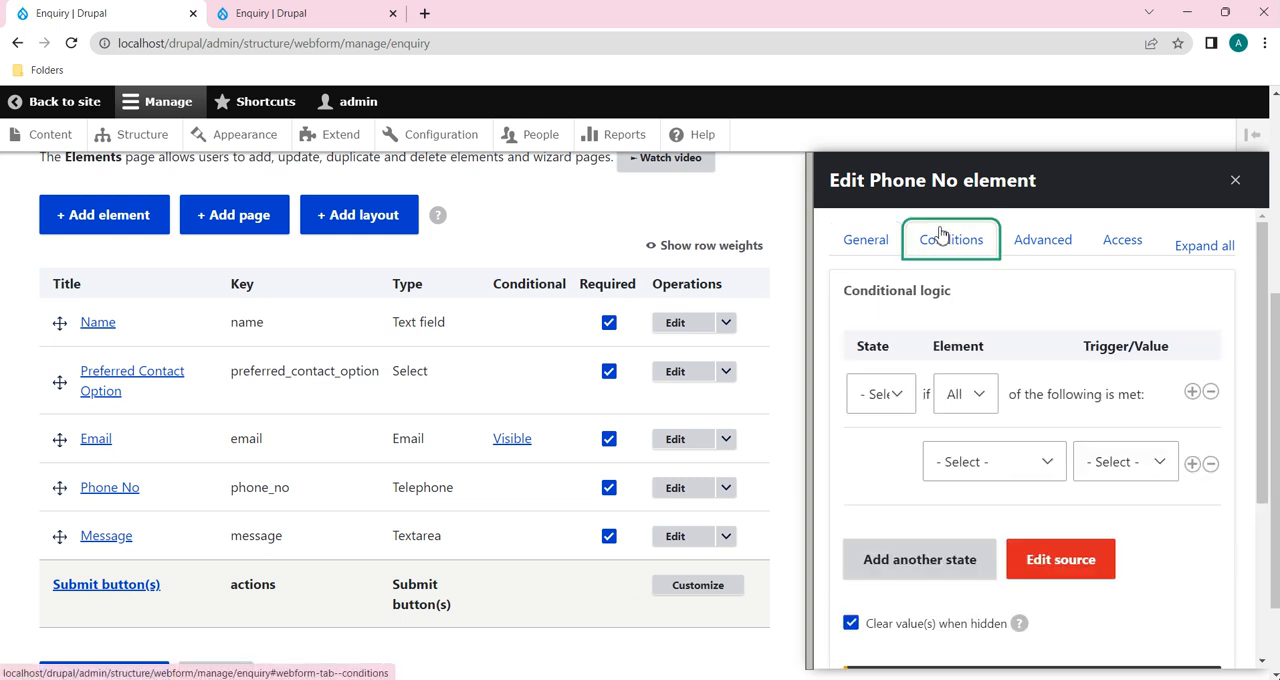
pyautogui.click(881, 394)
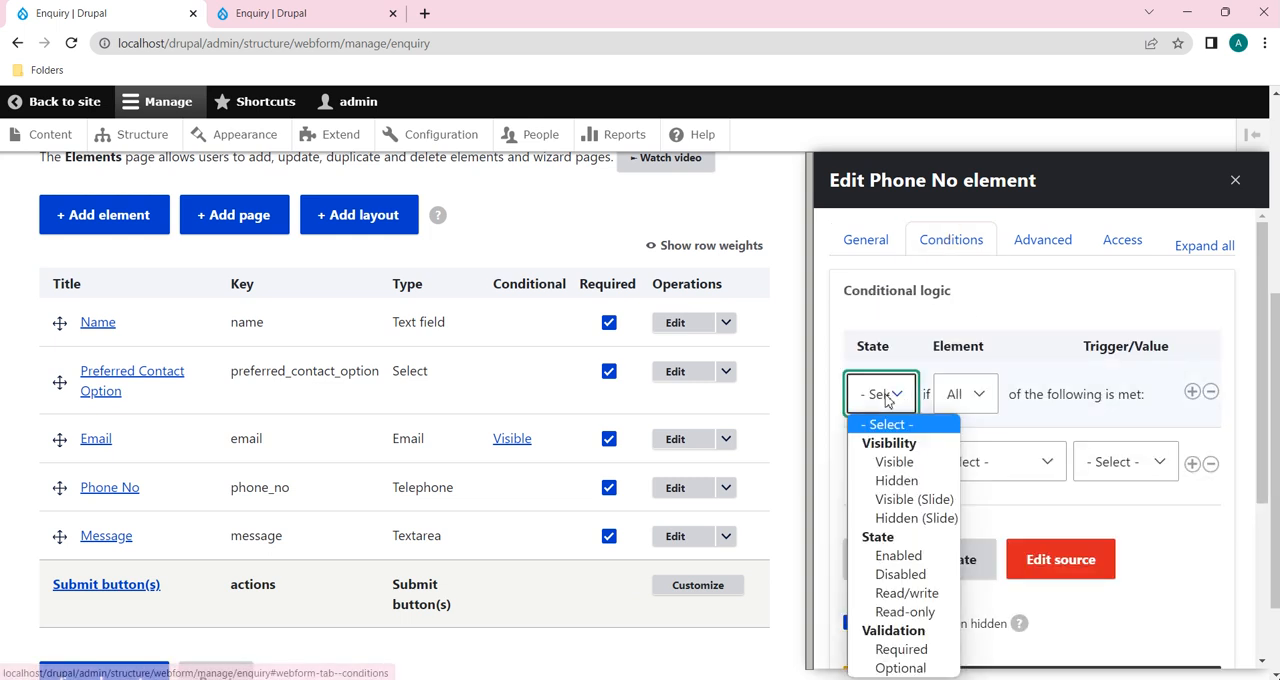
pyautogui.click(896, 462)
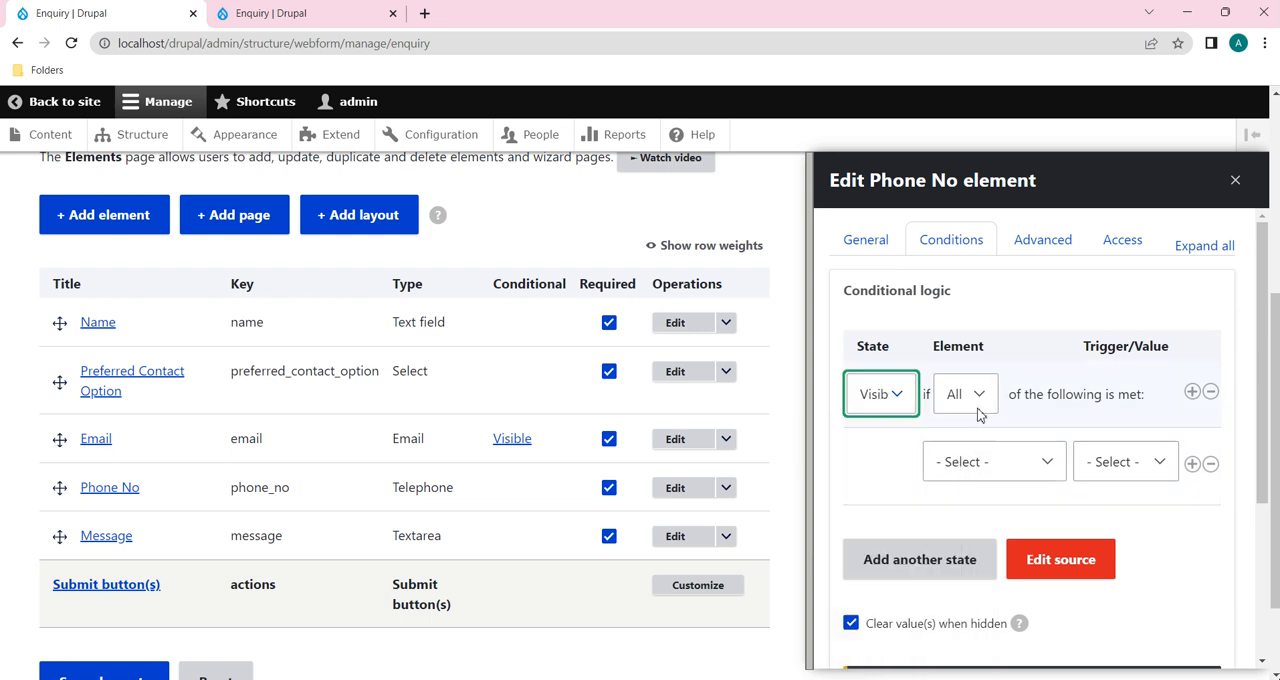
# Step: Set the Phone No element's condition to Preferred Contact Option with the trigger "Value is" Phone No, and save the element
pyautogui.click(1017, 472)
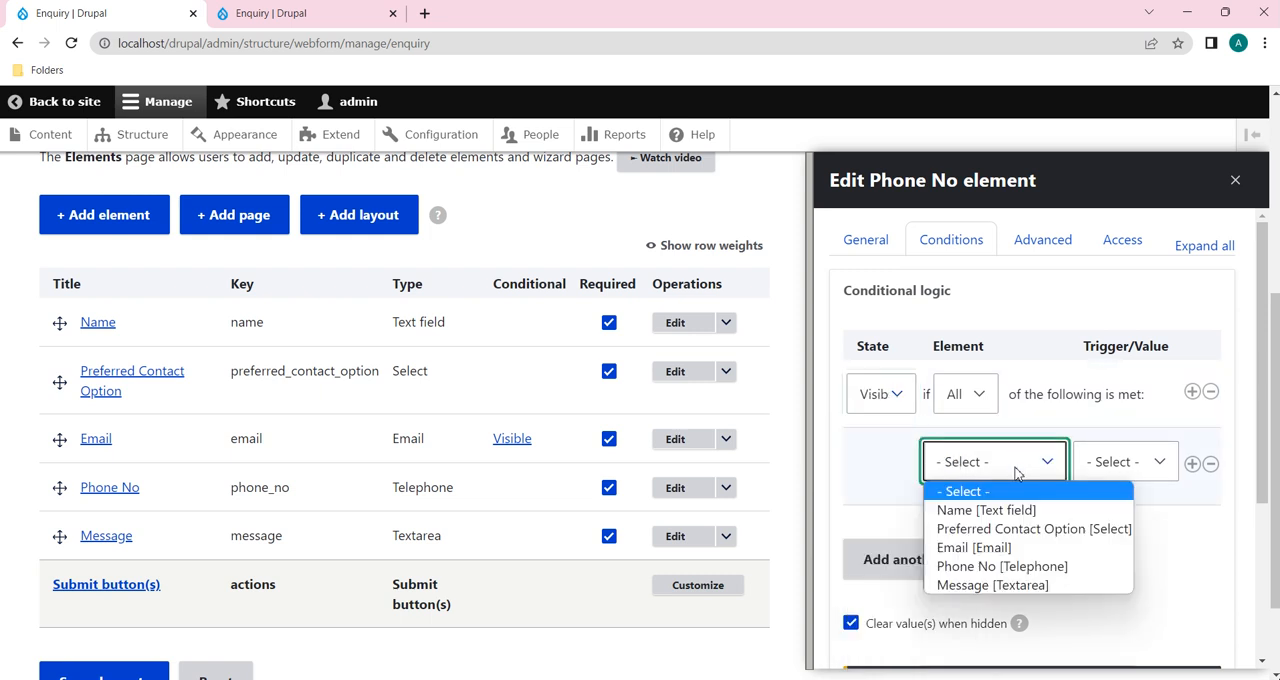
pyautogui.click(1018, 530)
pyautogui.click(1160, 463)
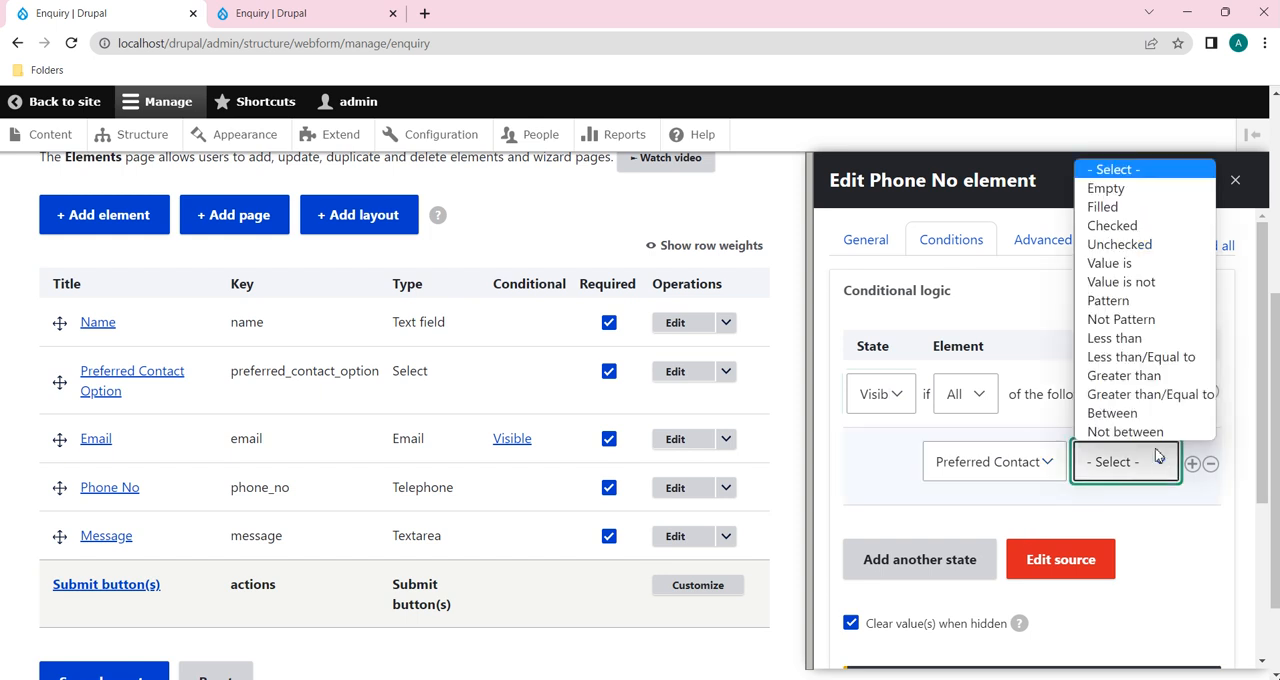
pyautogui.click(1130, 263)
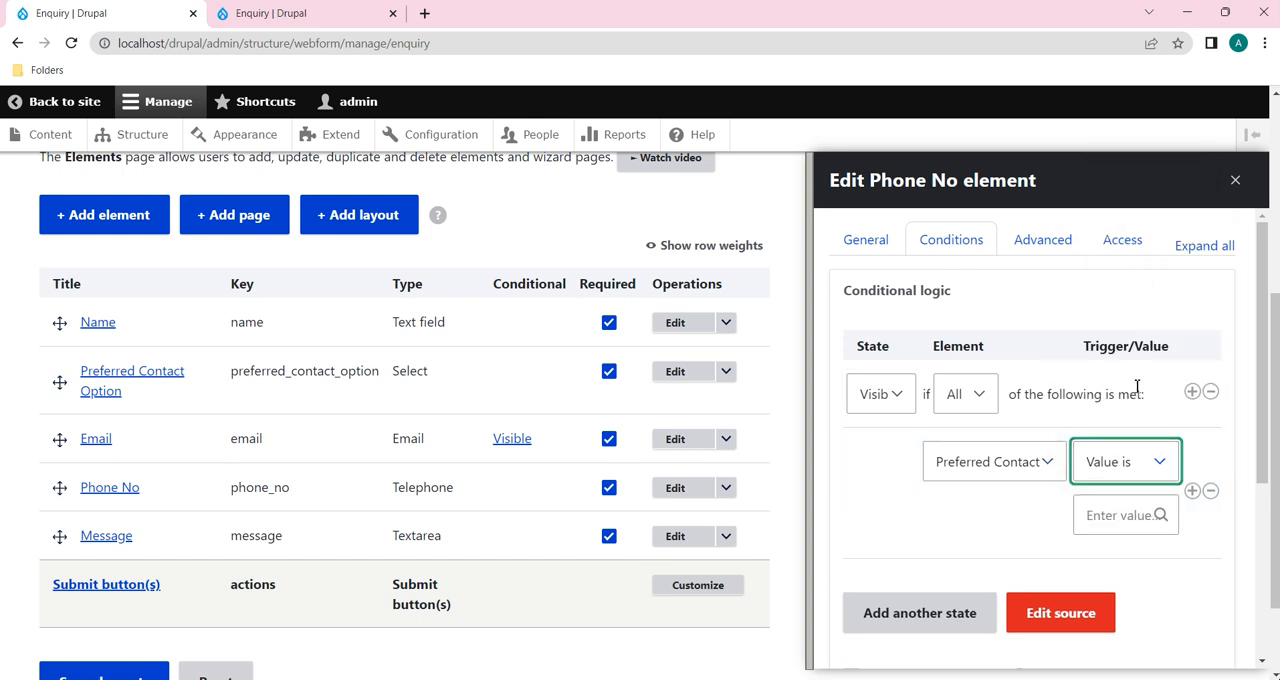
pyautogui.click(1141, 513)
pyautogui.click(1135, 600)
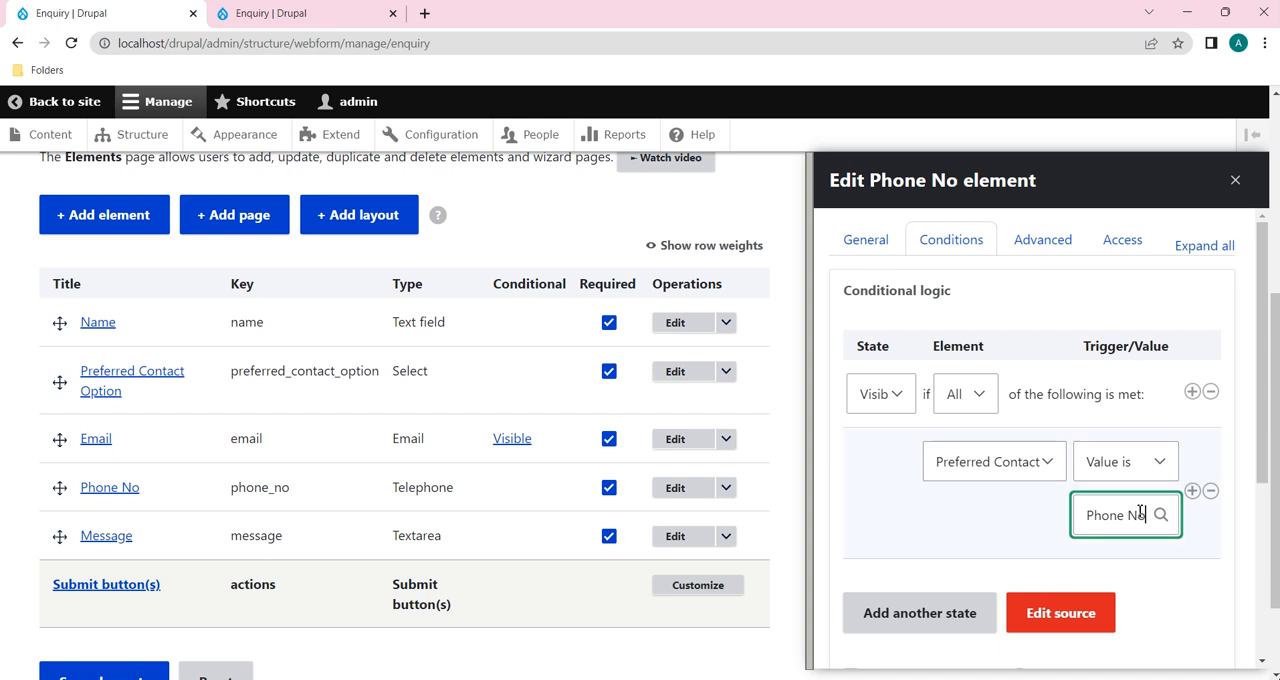
pyautogui.scroll(-3, 1140, 450)
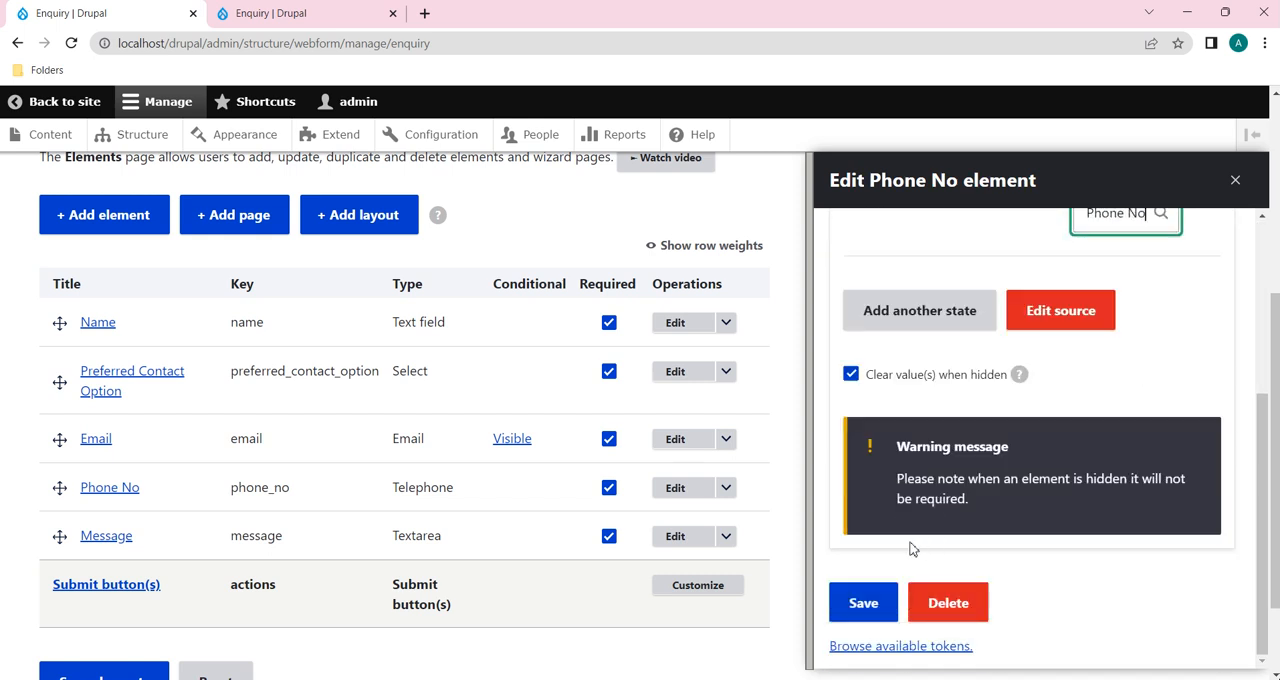
pyautogui.click(862, 603)
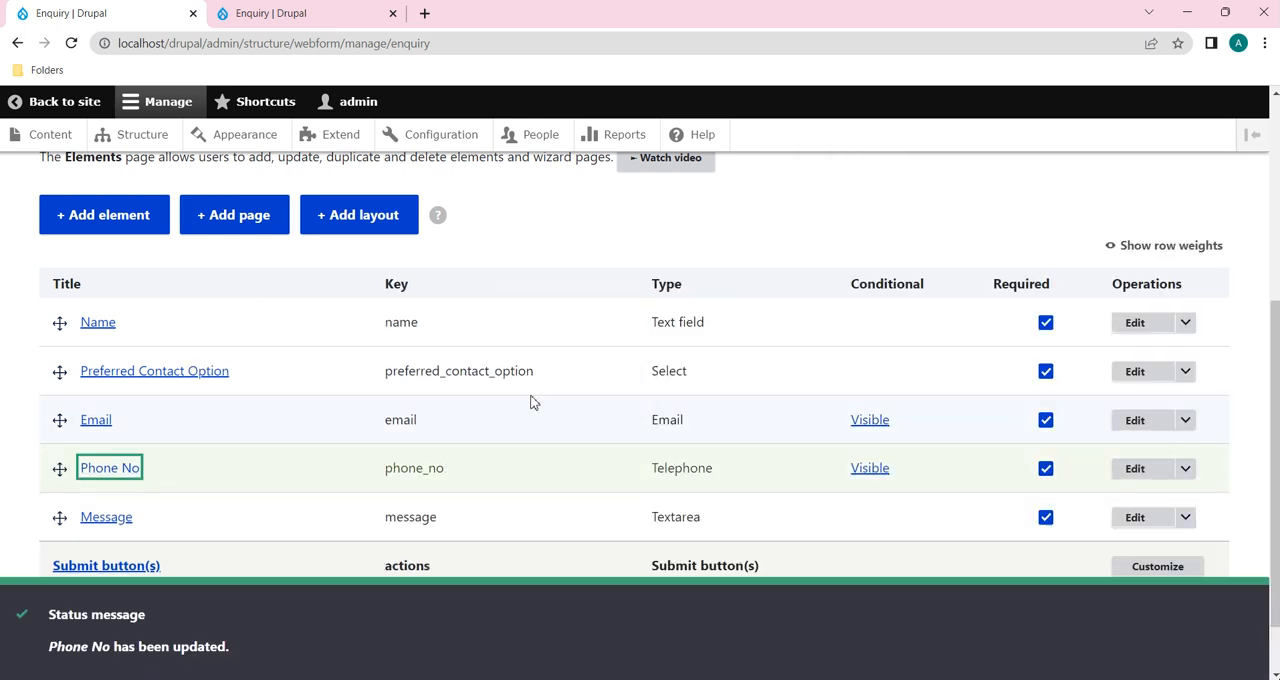
# Step: Reload the published Enquiry form and try Email, then Phone No, as the Preferred Contact Option
pyautogui.click(270, 13)
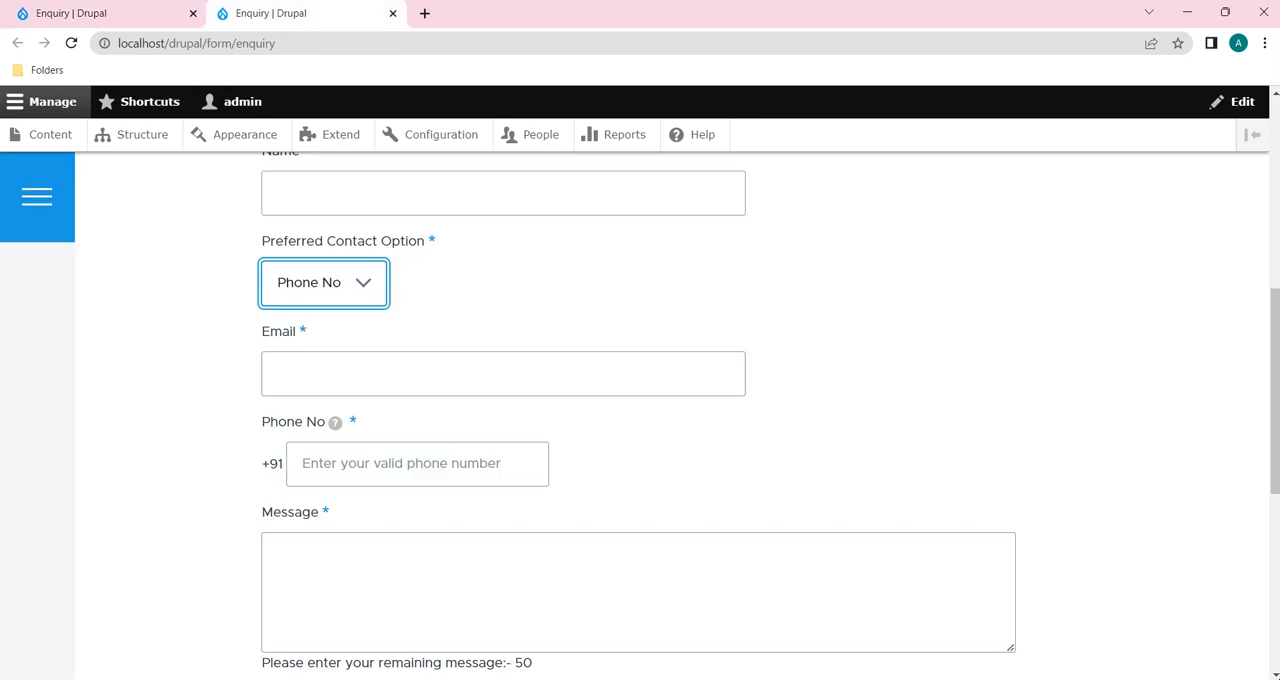
pyautogui.click(72, 43)
pyautogui.scroll(1, 410, 400)
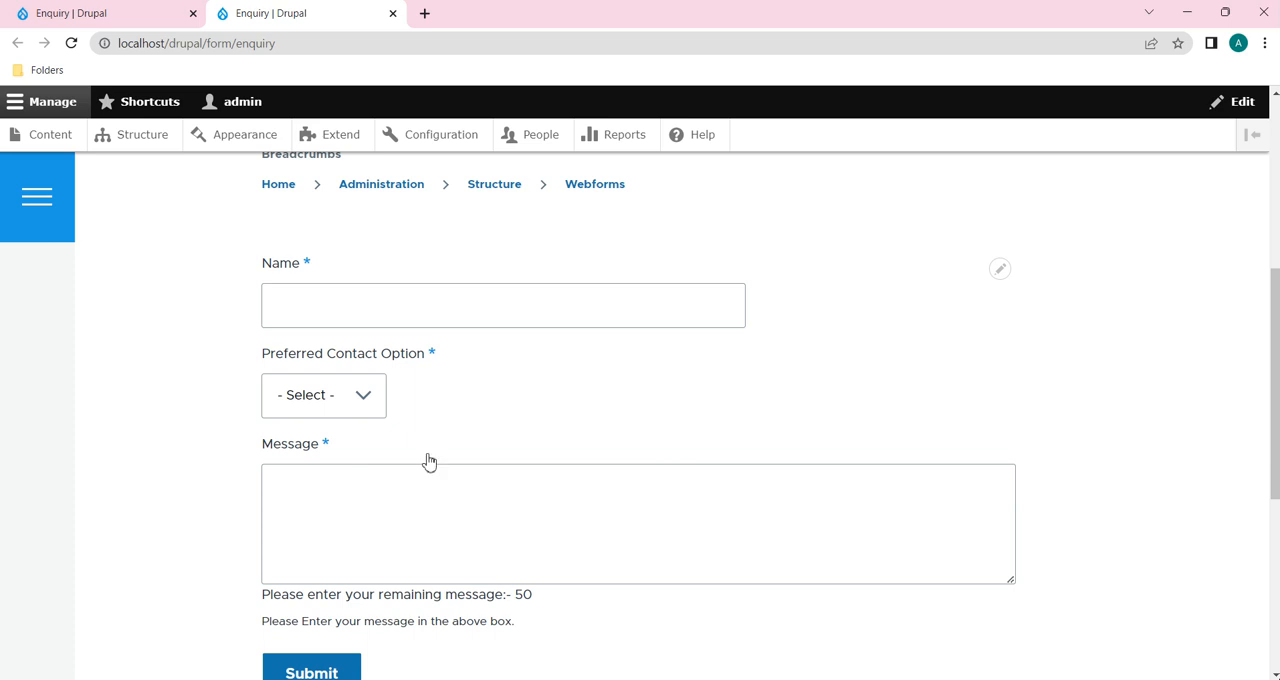
pyautogui.click(364, 403)
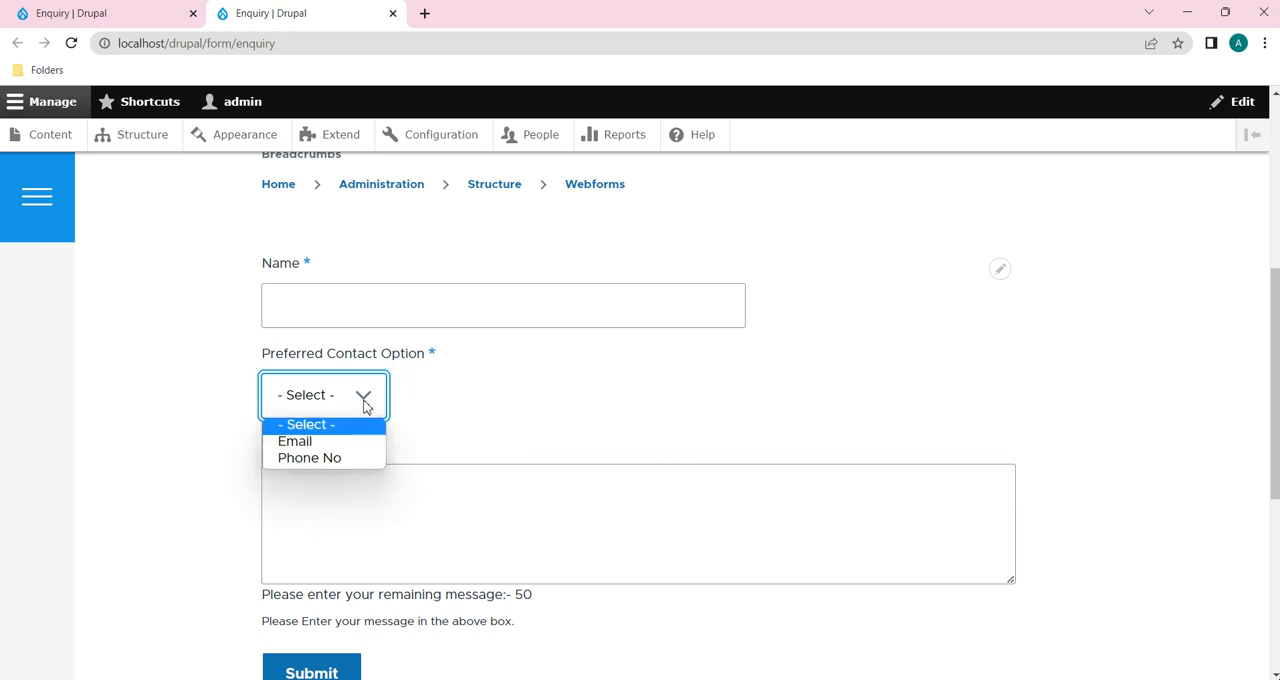
pyautogui.click(297, 442)
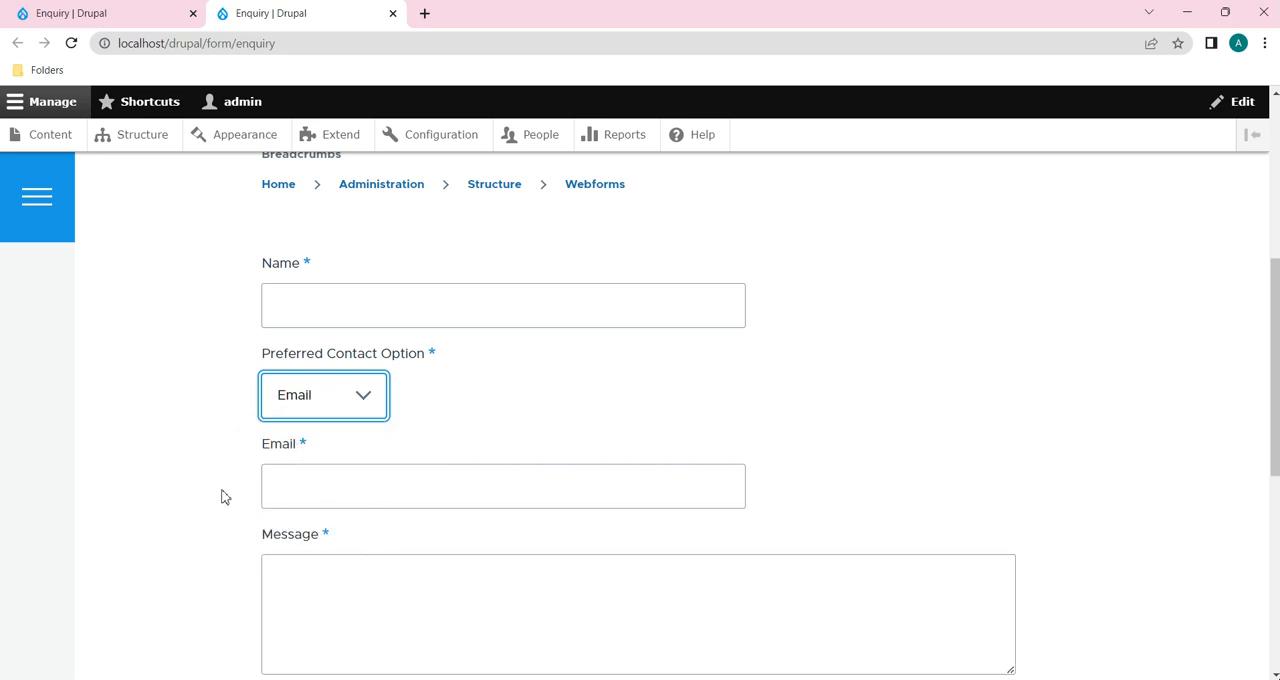
pyautogui.click(367, 407)
pyautogui.click(345, 458)
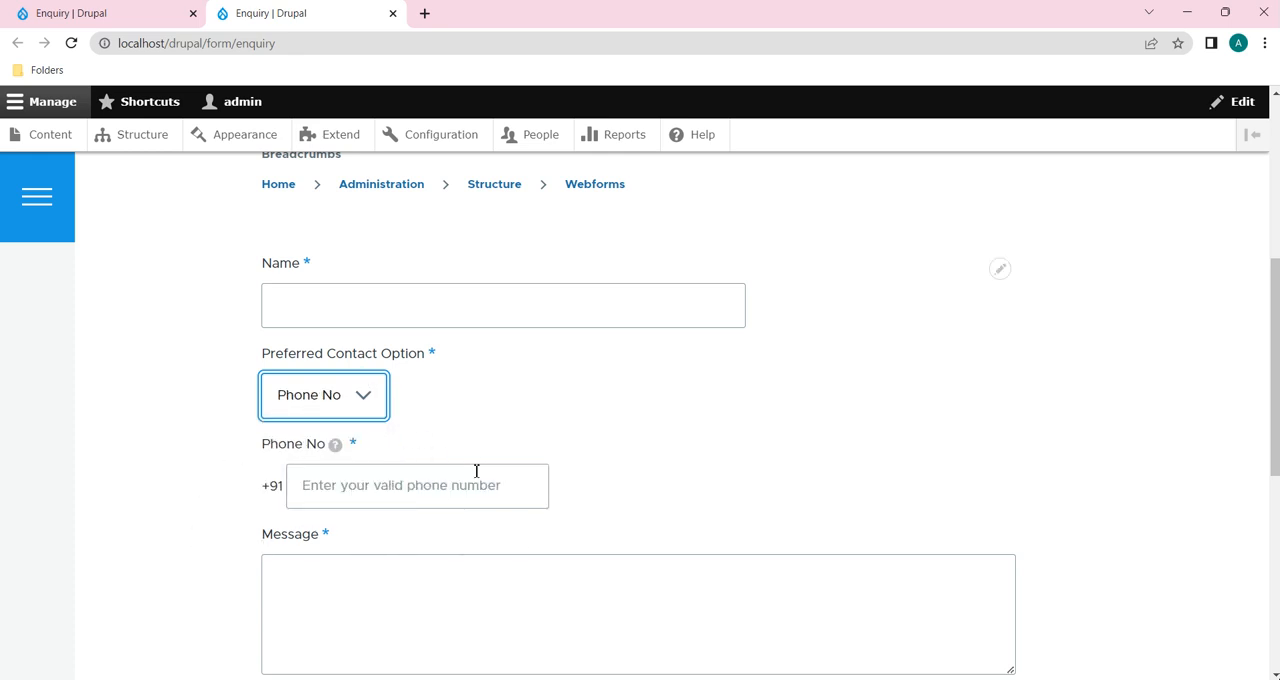
# Step: Switch Preferred Contact Option between Email and Phone No again to compare the displayed fields, ending on Email
pyautogui.click(348, 395)
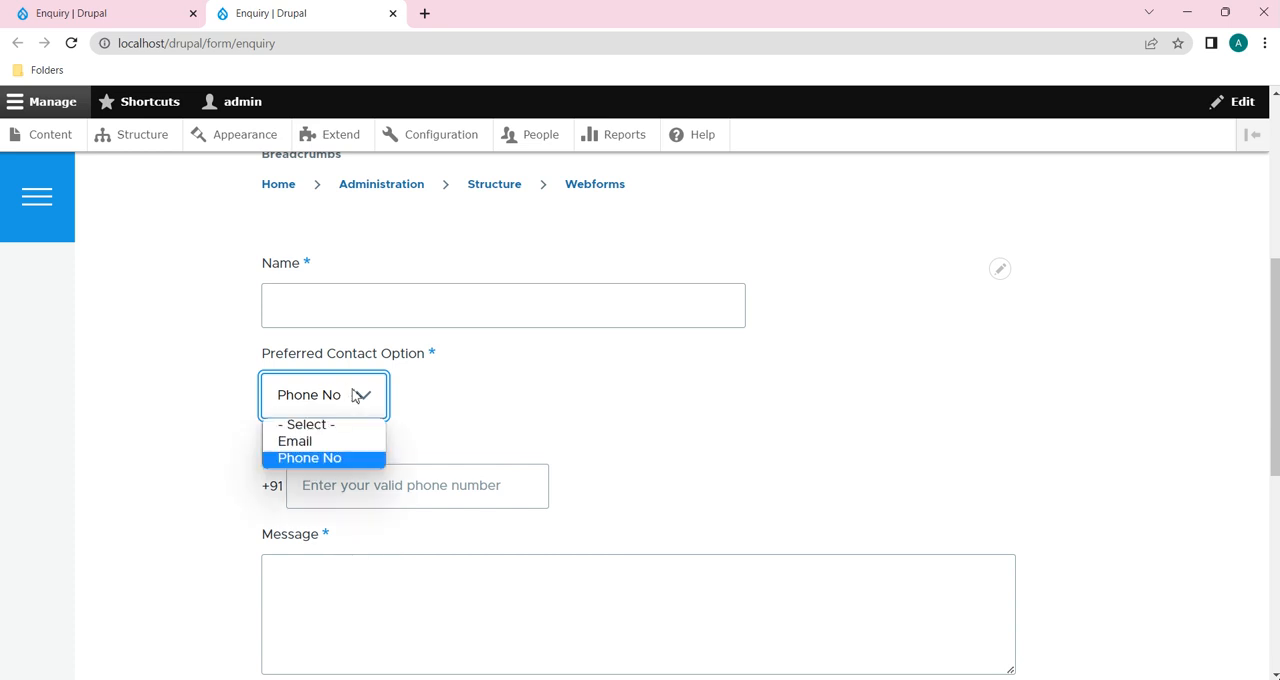
pyautogui.click(316, 443)
pyautogui.click(359, 396)
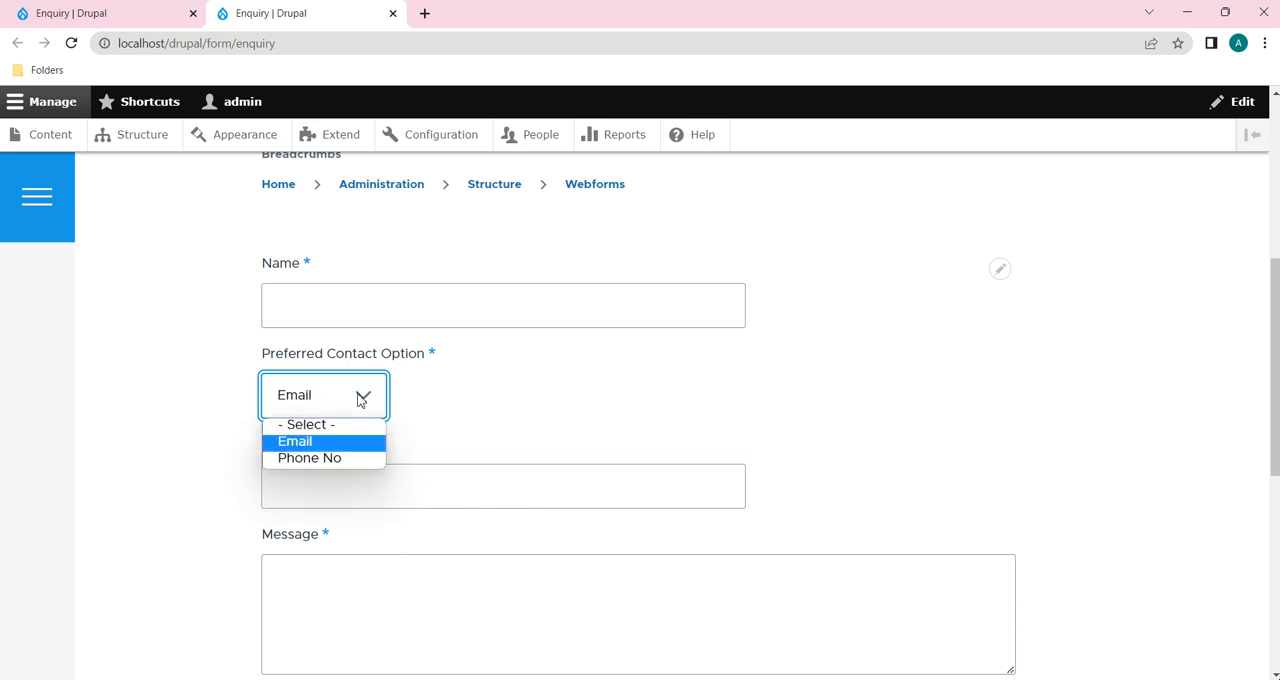
pyautogui.click(325, 458)
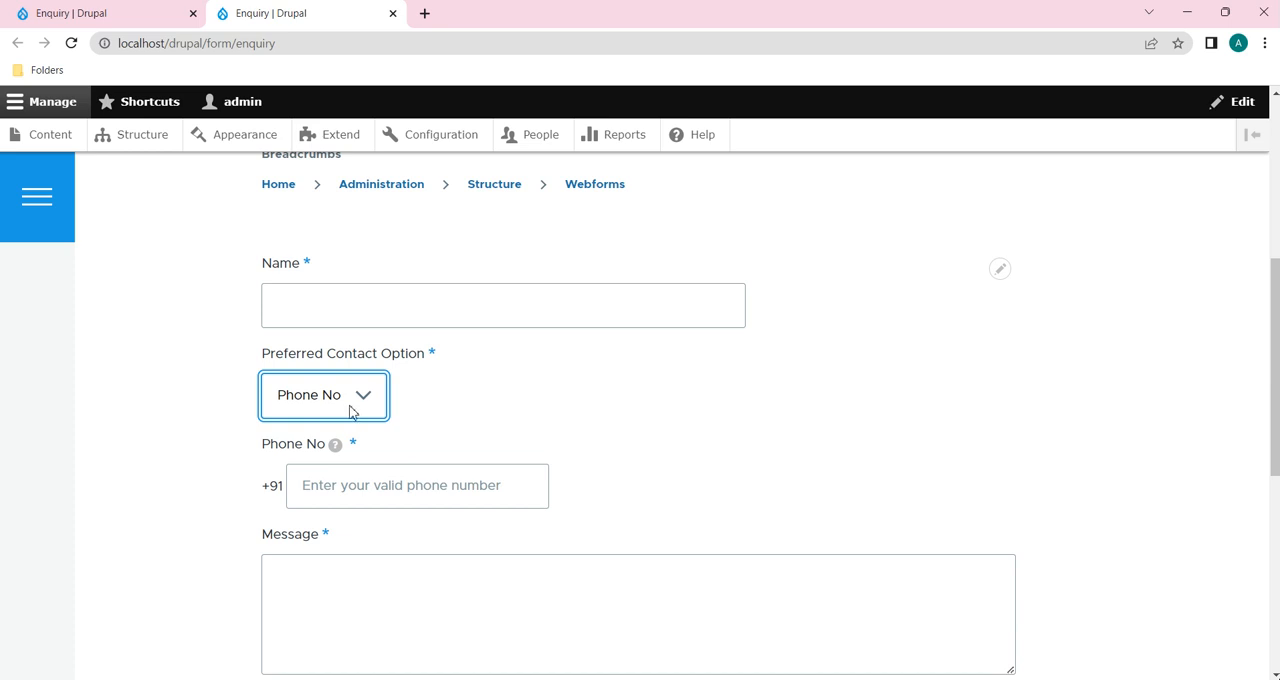
pyautogui.click(351, 410)
pyautogui.click(314, 443)
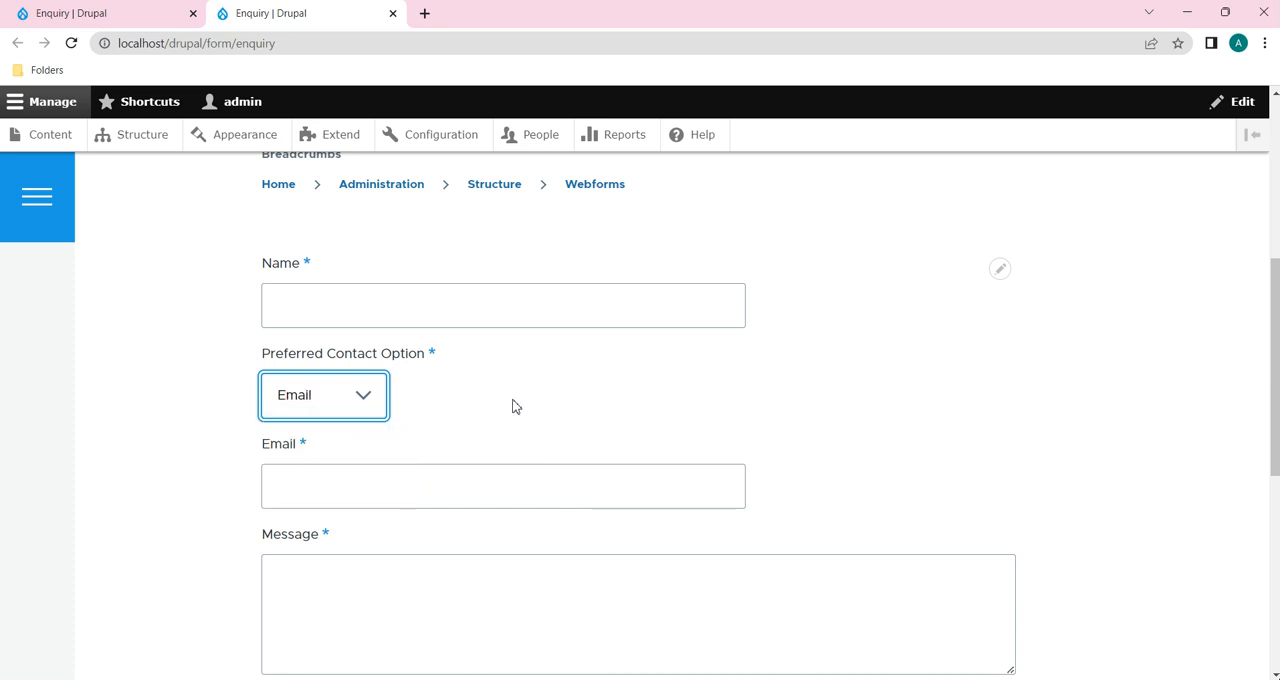
# Step: Check the Message and Email fields of the published form, and examine it with Phone No as the Preferred Contact Option
pyautogui.scroll(-1, 514, 406)
pyautogui.click(410, 524)
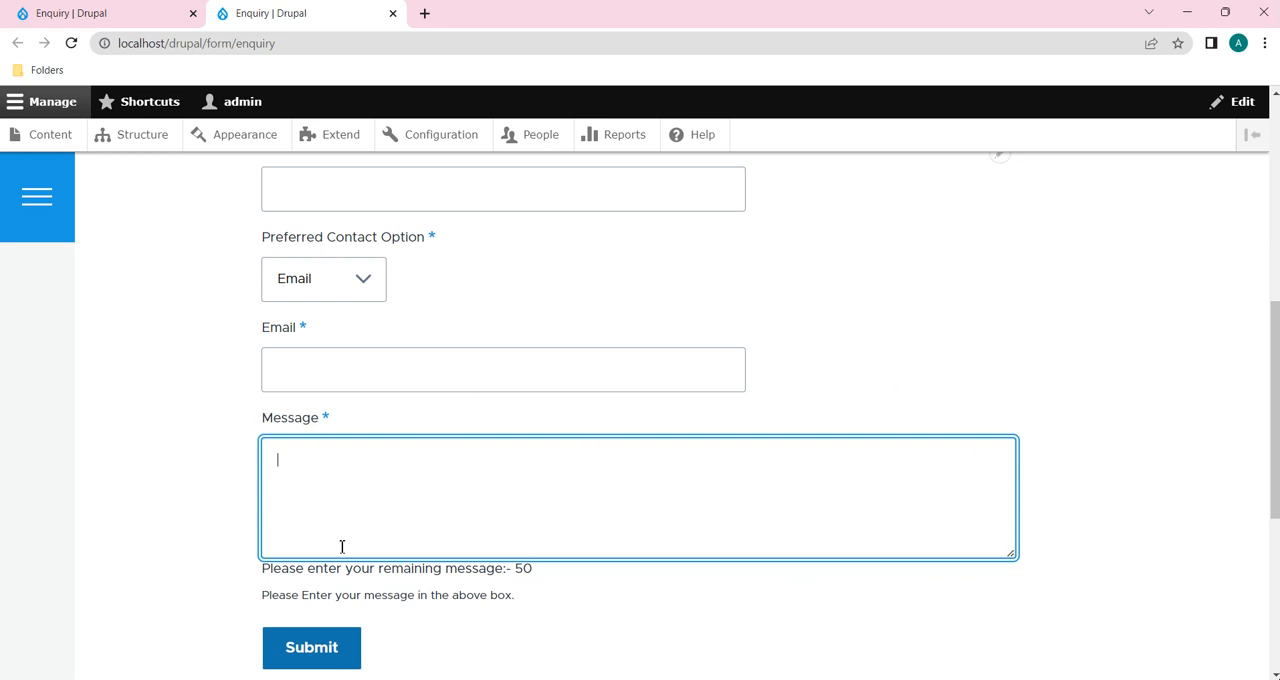
pyautogui.click(421, 369)
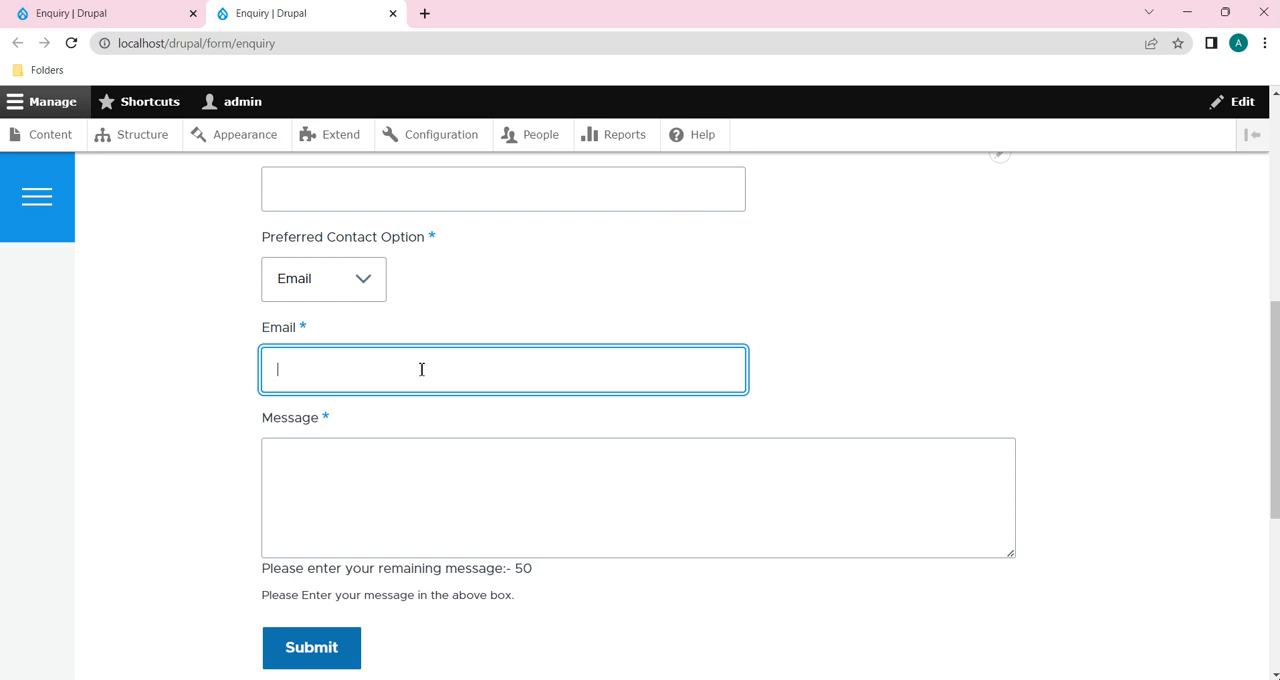
pyautogui.click(353, 295)
pyautogui.click(337, 301)
pyautogui.click(354, 272)
pyautogui.click(322, 345)
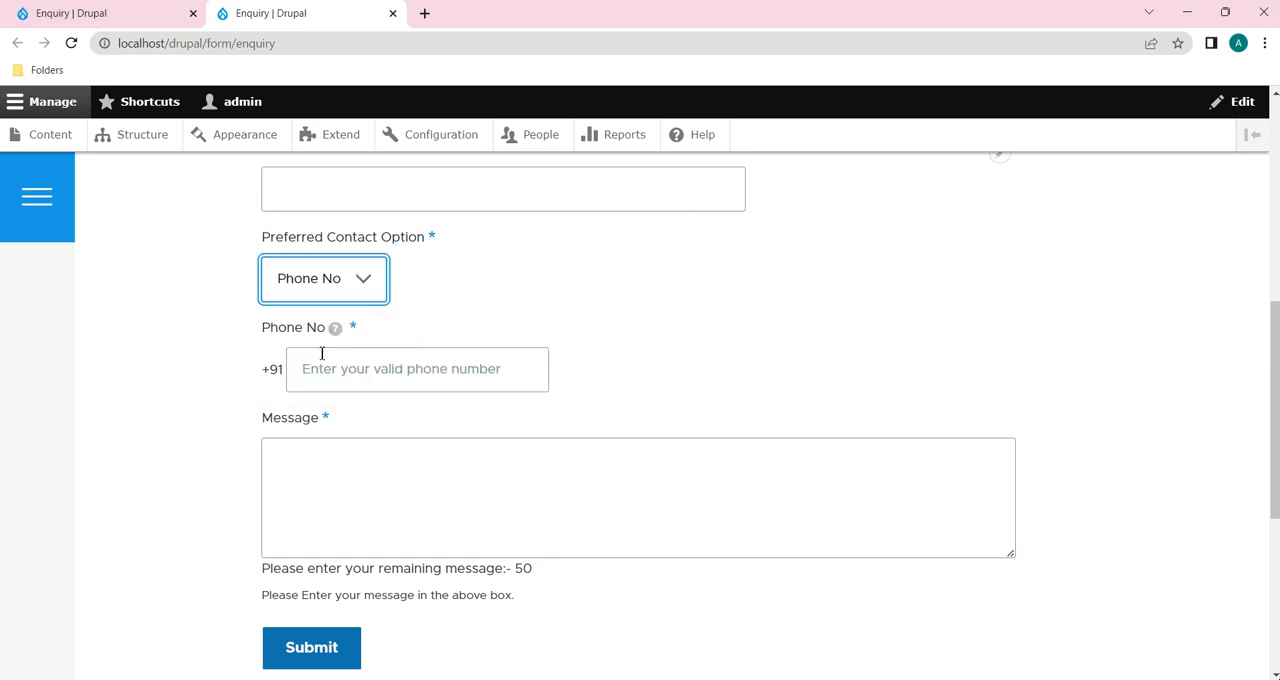
pyautogui.scroll(-3, 610, 485)
pyautogui.scroll(2, 598, 500)
# Step: Return to the Enquiry form's build page and open the conditional logic of the Message element
pyautogui.hotkey('ctrl', 'shift', 'Tab')
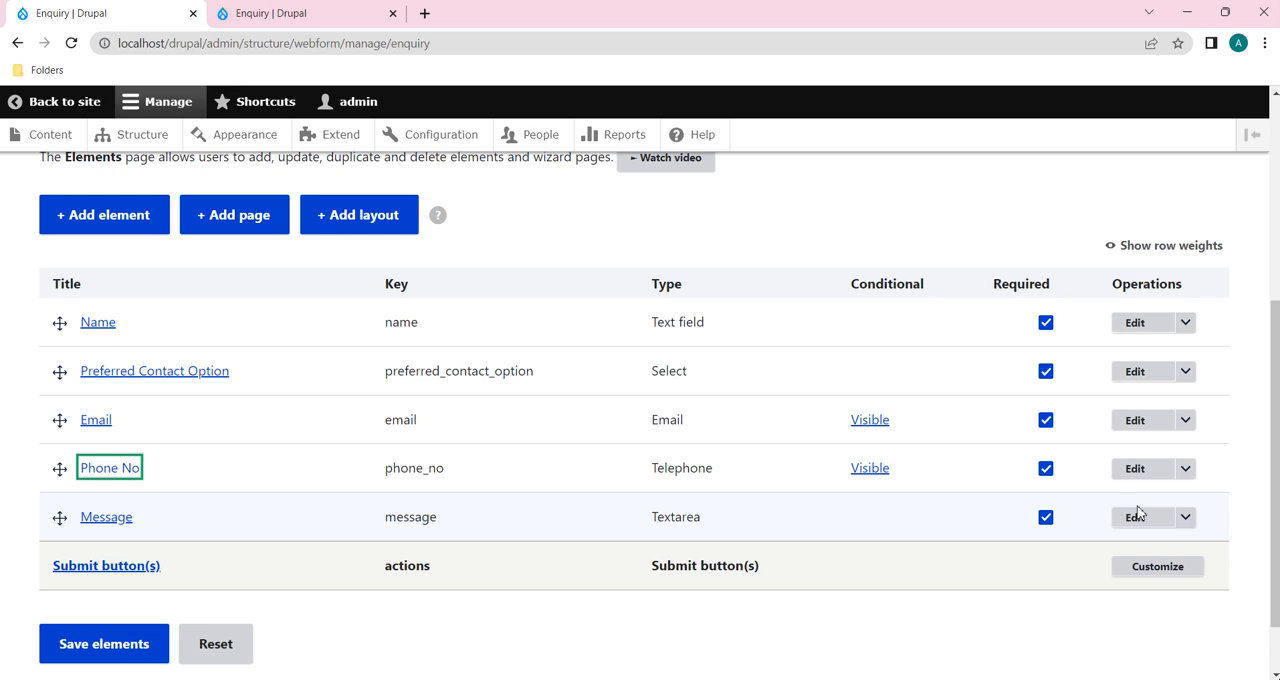
pyautogui.click(1140, 518)
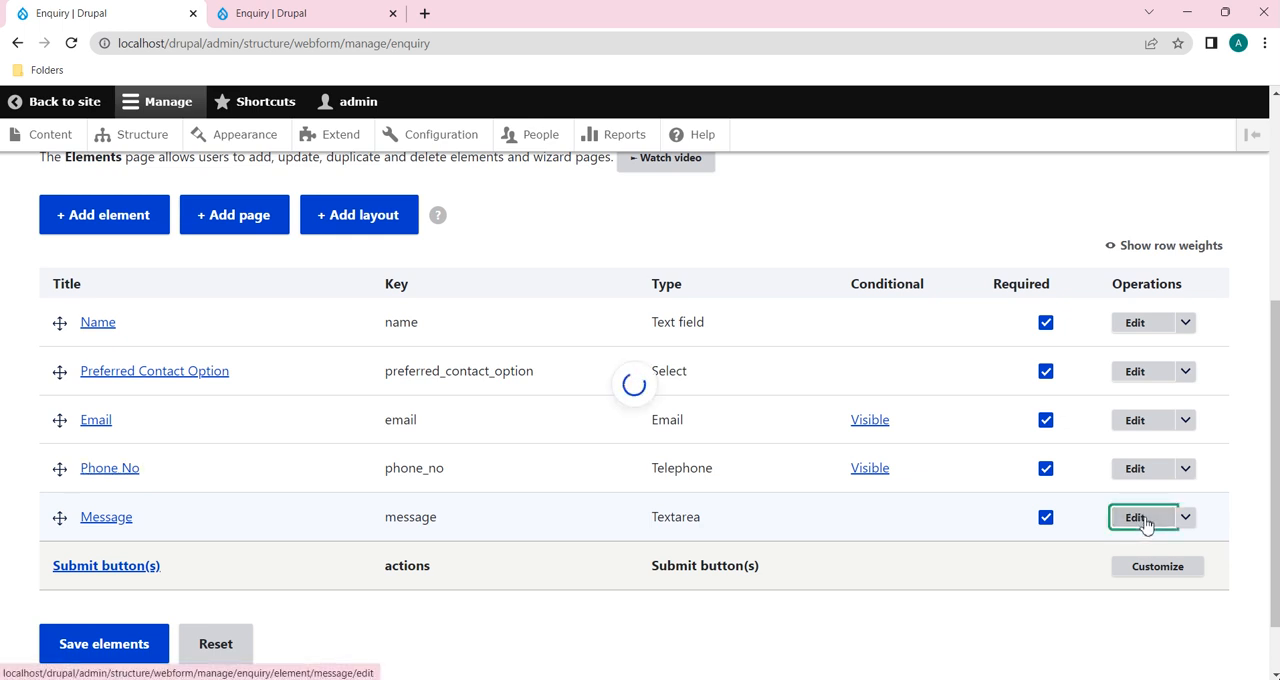
pyautogui.scroll(-6, 1109, 463)
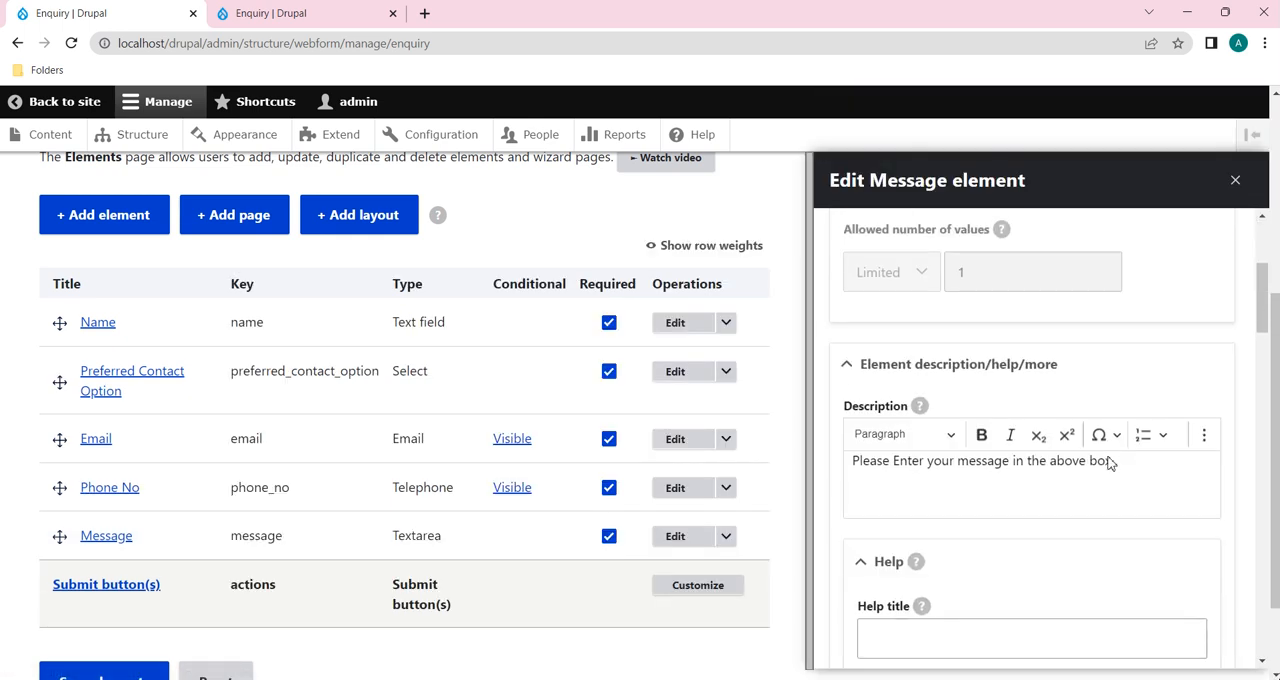
pyautogui.scroll(-2, 1110, 457)
pyautogui.scroll(15, 1110, 457)
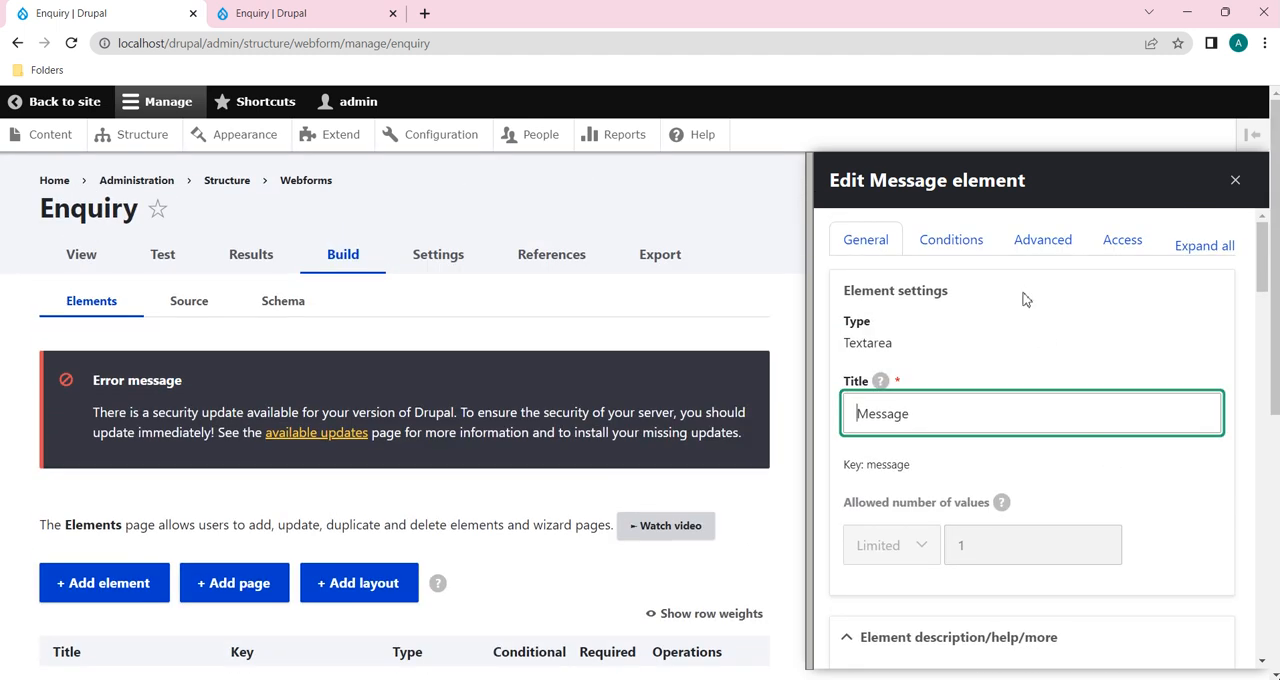
pyautogui.scroll(-3, 537, 404)
pyautogui.click(937, 245)
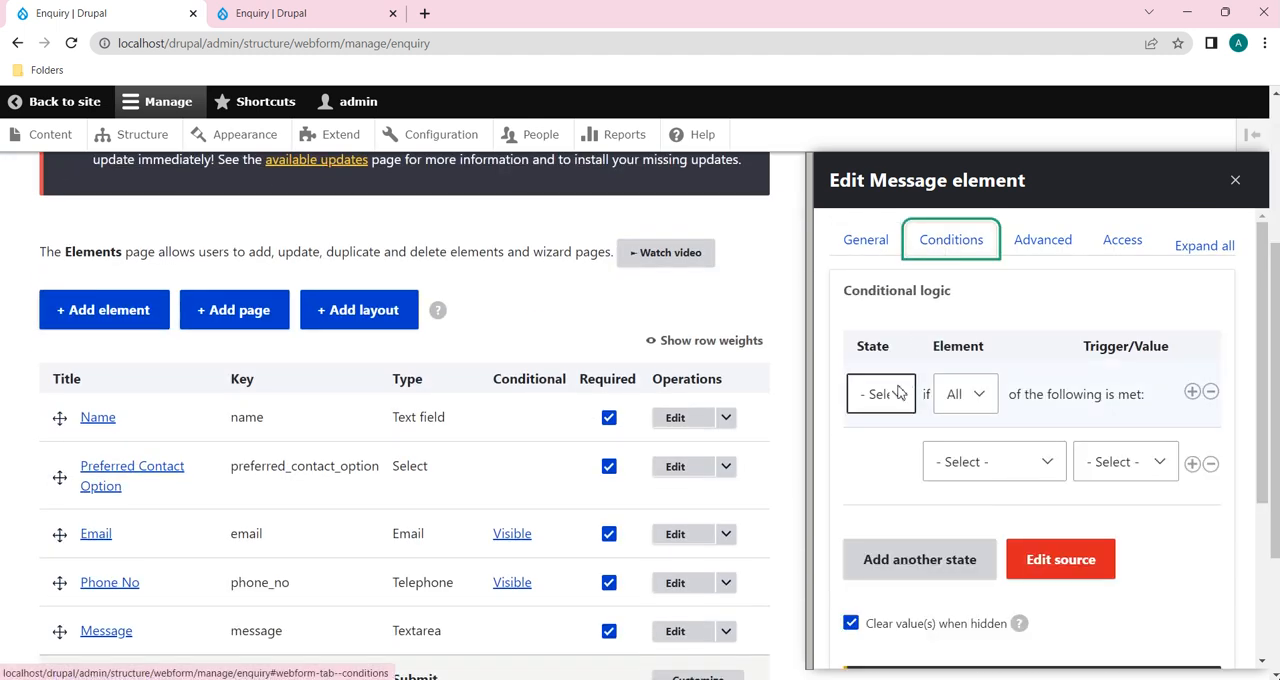
# Step: Set the Message element's state to Visible if Any condition is met, with Email as the first condition's element
pyautogui.click(898, 393)
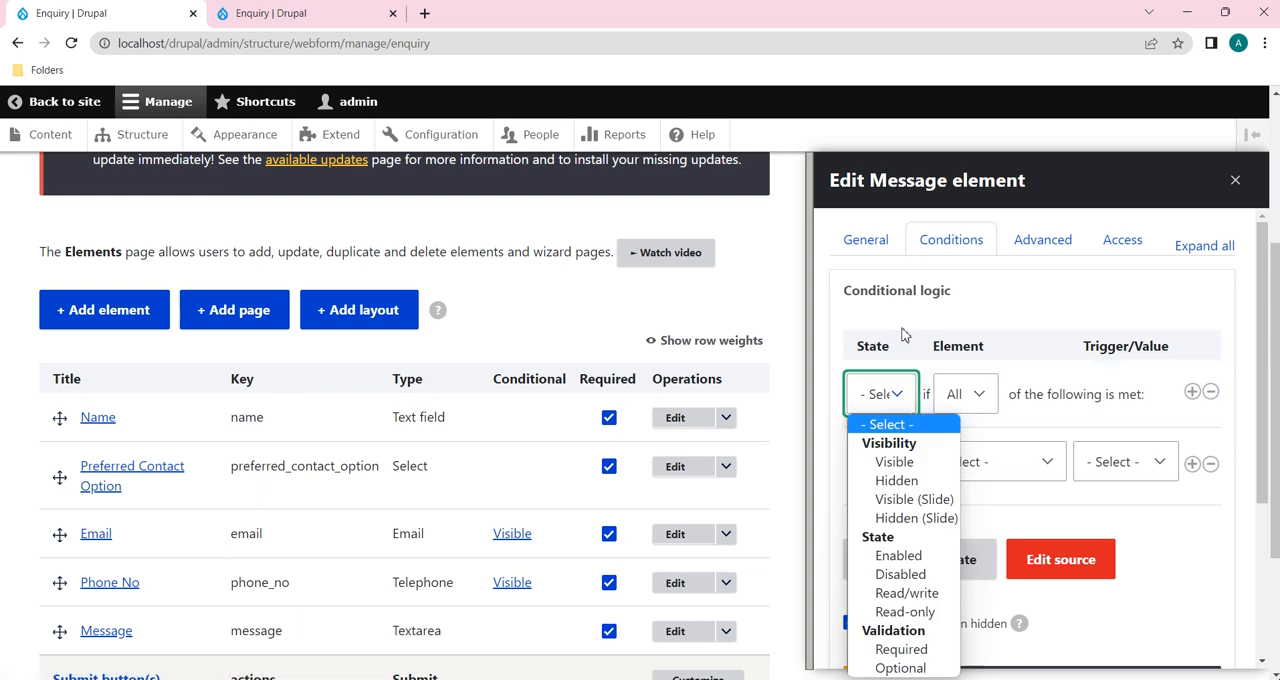
pyautogui.click(900, 462)
pyautogui.click(979, 405)
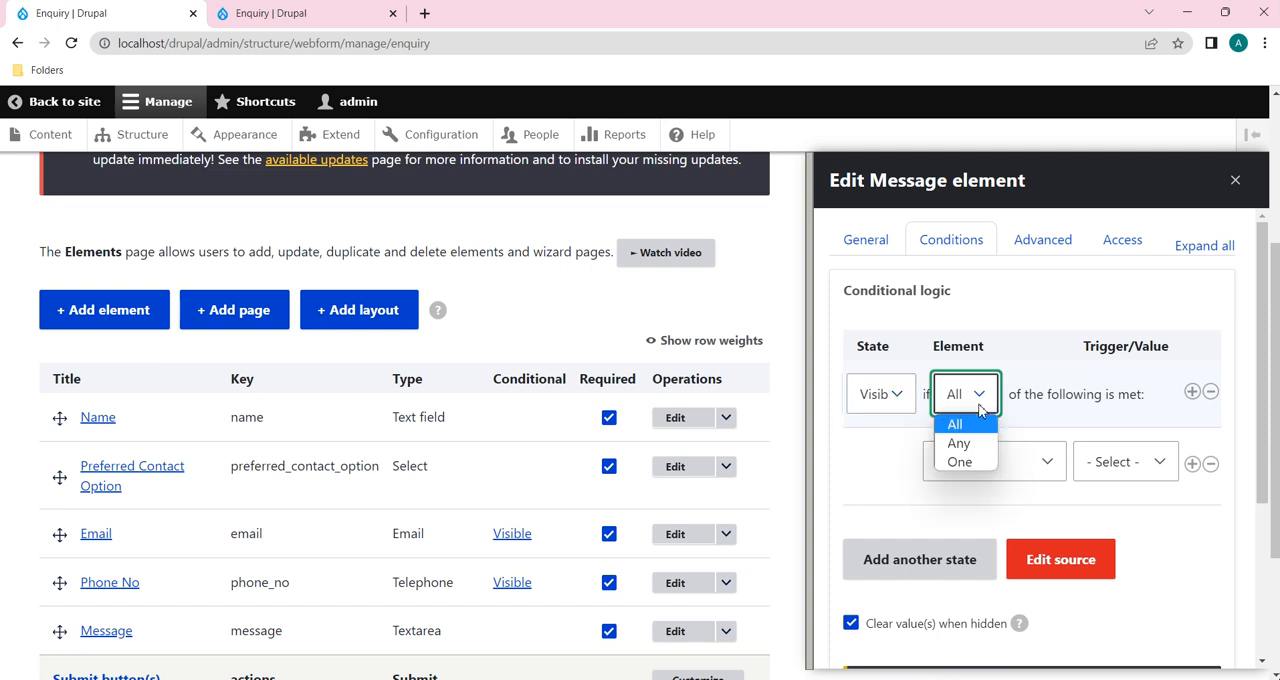
pyautogui.click(975, 452)
pyautogui.click(1014, 472)
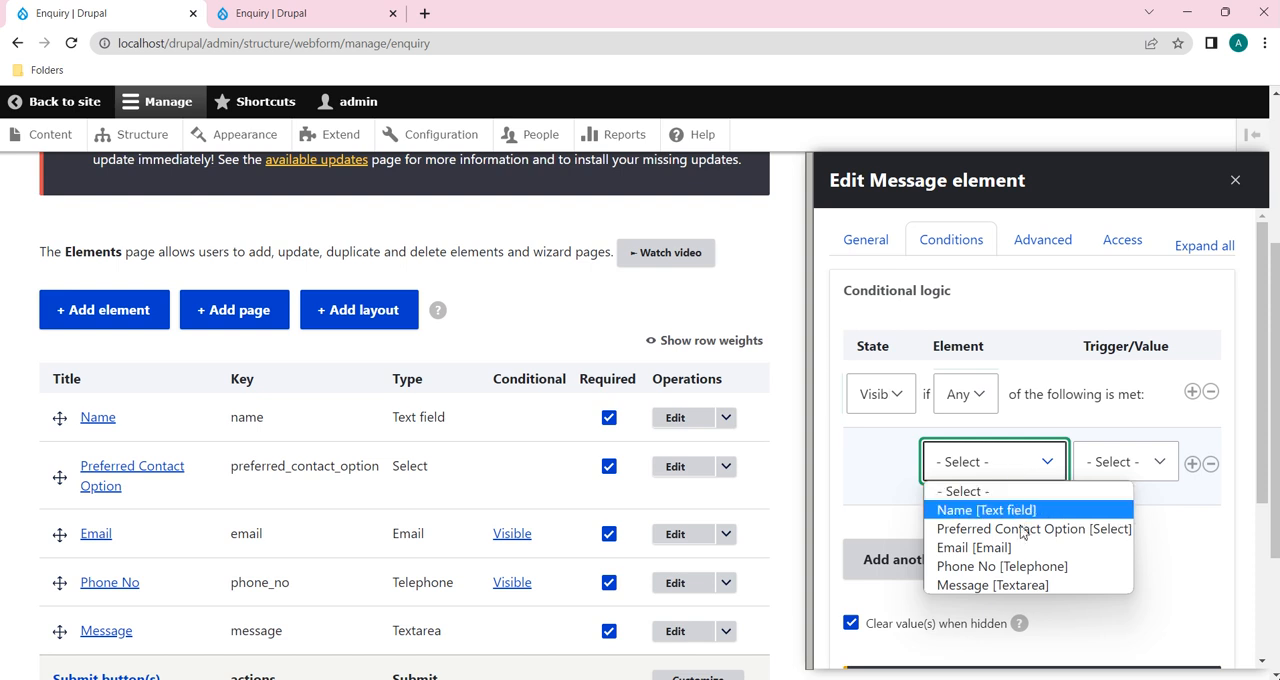
pyautogui.click(1004, 552)
# Step: Try the trigger "Value is" with the value Email for the Message element's Email condition
pyautogui.click(1124, 466)
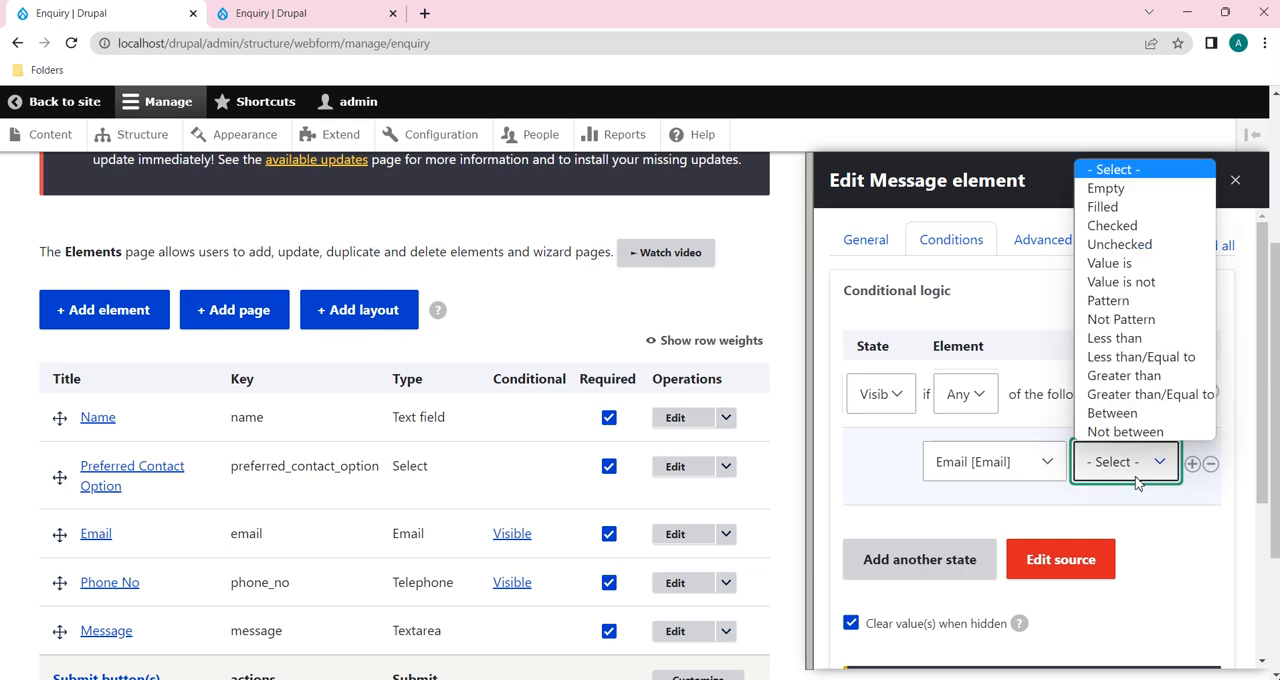
pyautogui.click(1110, 264)
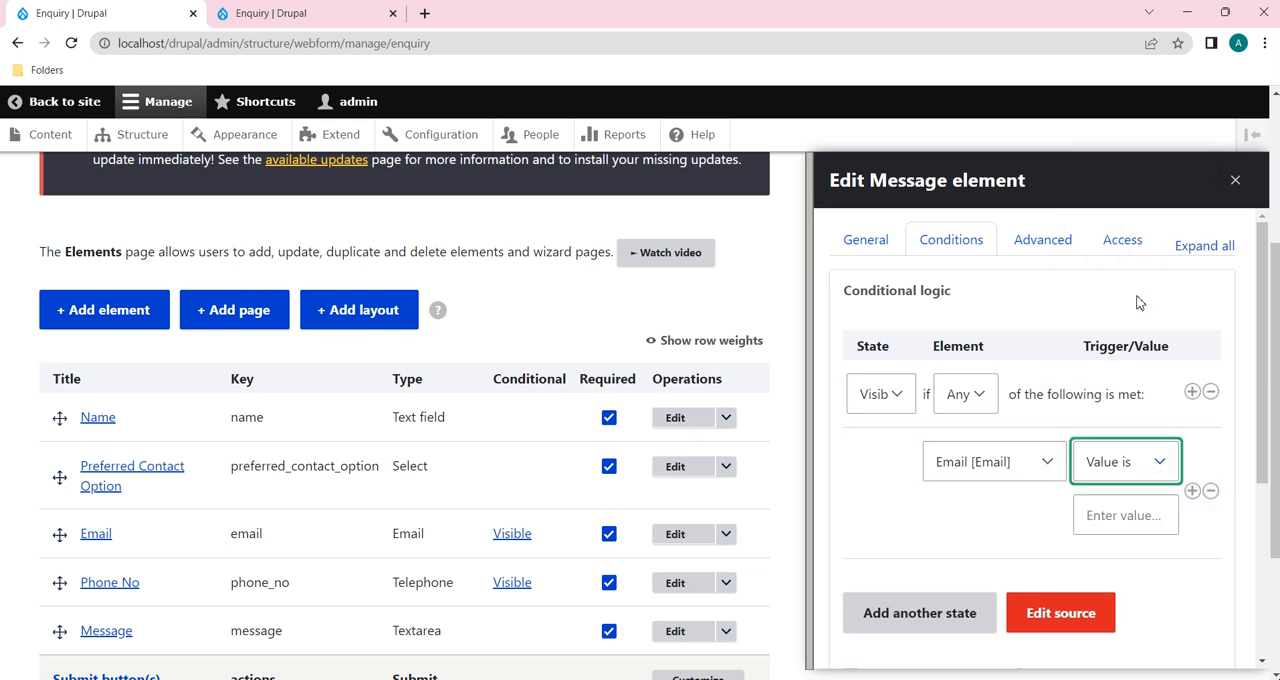
pyautogui.click(1135, 516)
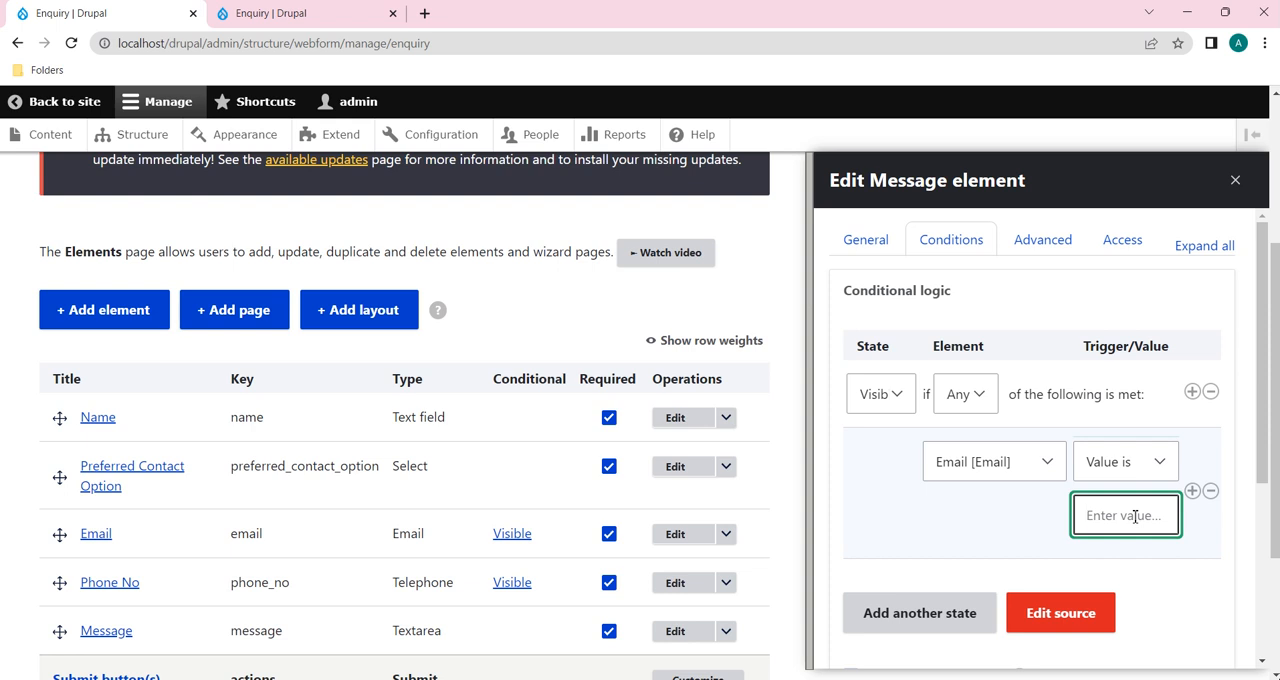
pyautogui.write('Email')
pyautogui.click(1137, 463)
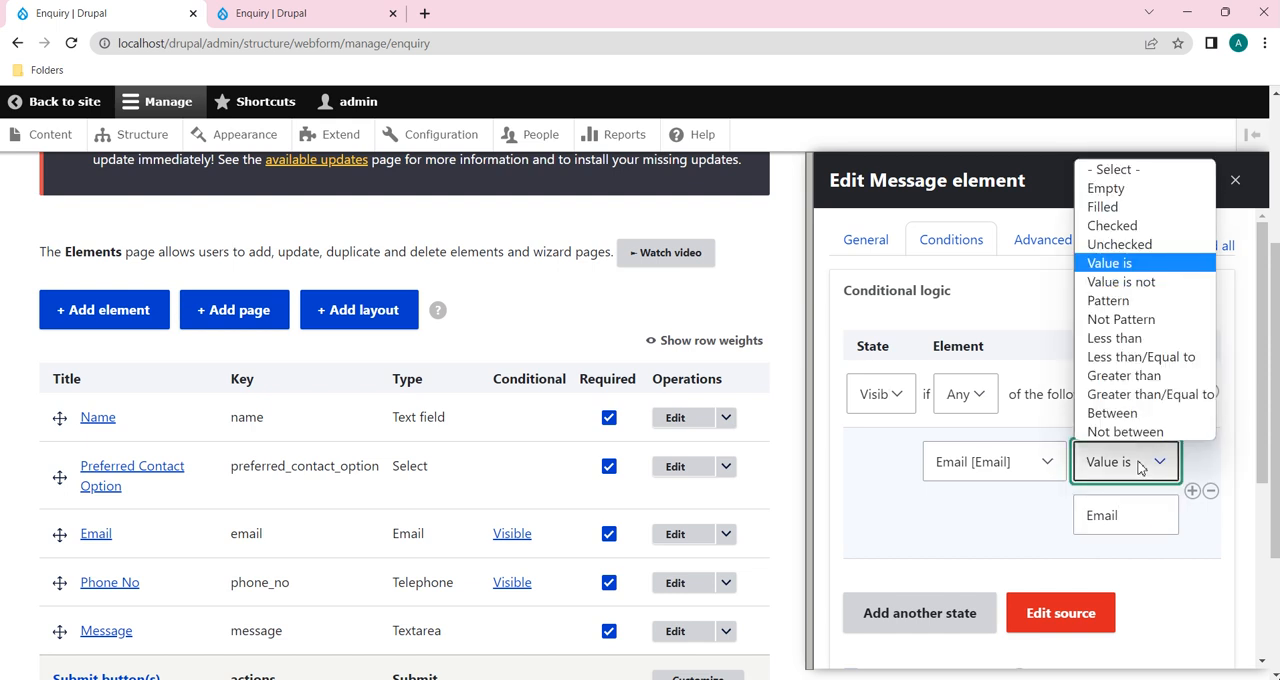
pyautogui.click(1130, 265)
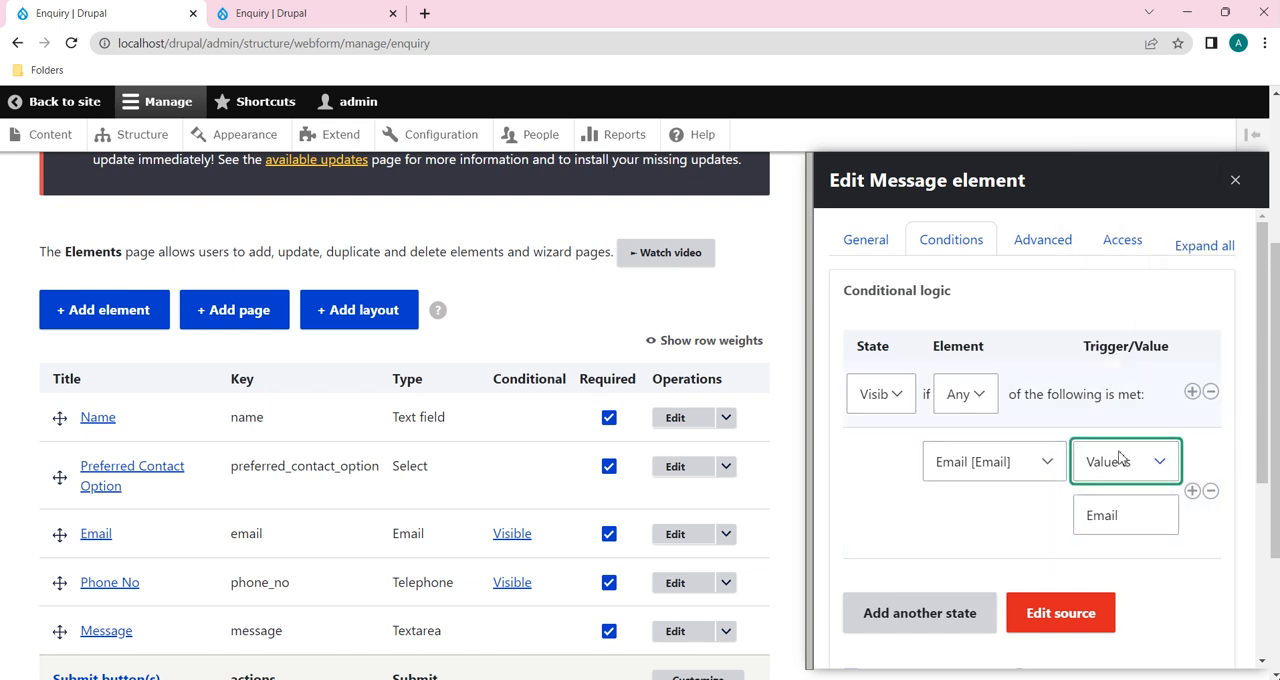
# Step: Set the trigger of the Message element's Email condition to Filled
pyautogui.press('Up')
pyautogui.press('Up')
pyautogui.press('Up')
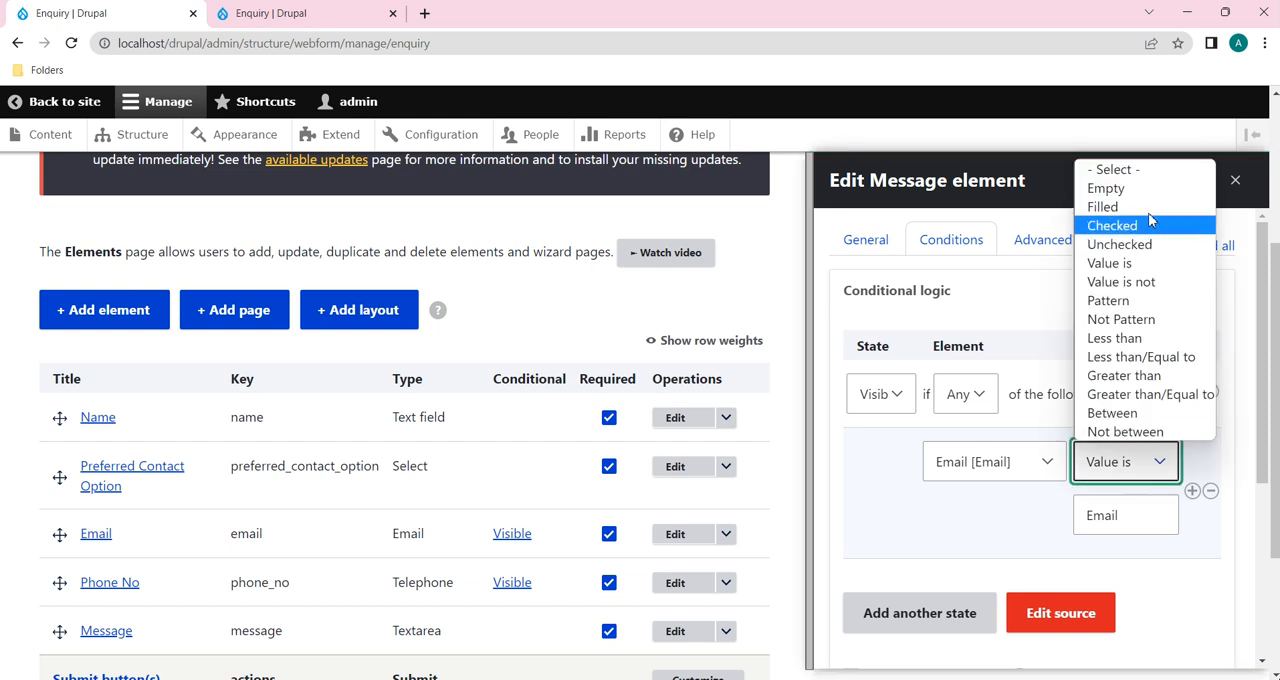
pyautogui.press('Return')
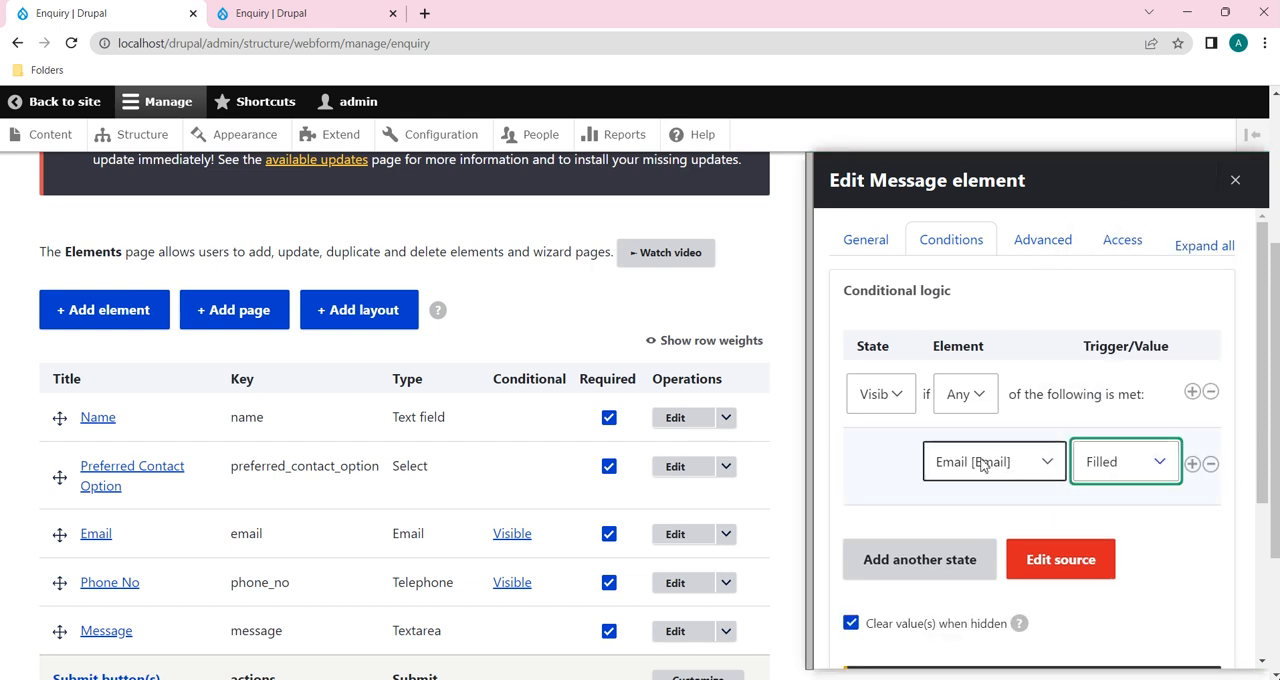
# Step: Add a second condition to the Message element, with Phone No as the element and Filled as the trigger, and save the element
pyautogui.click(1193, 465)
pyautogui.scroll(-1, 1010, 503)
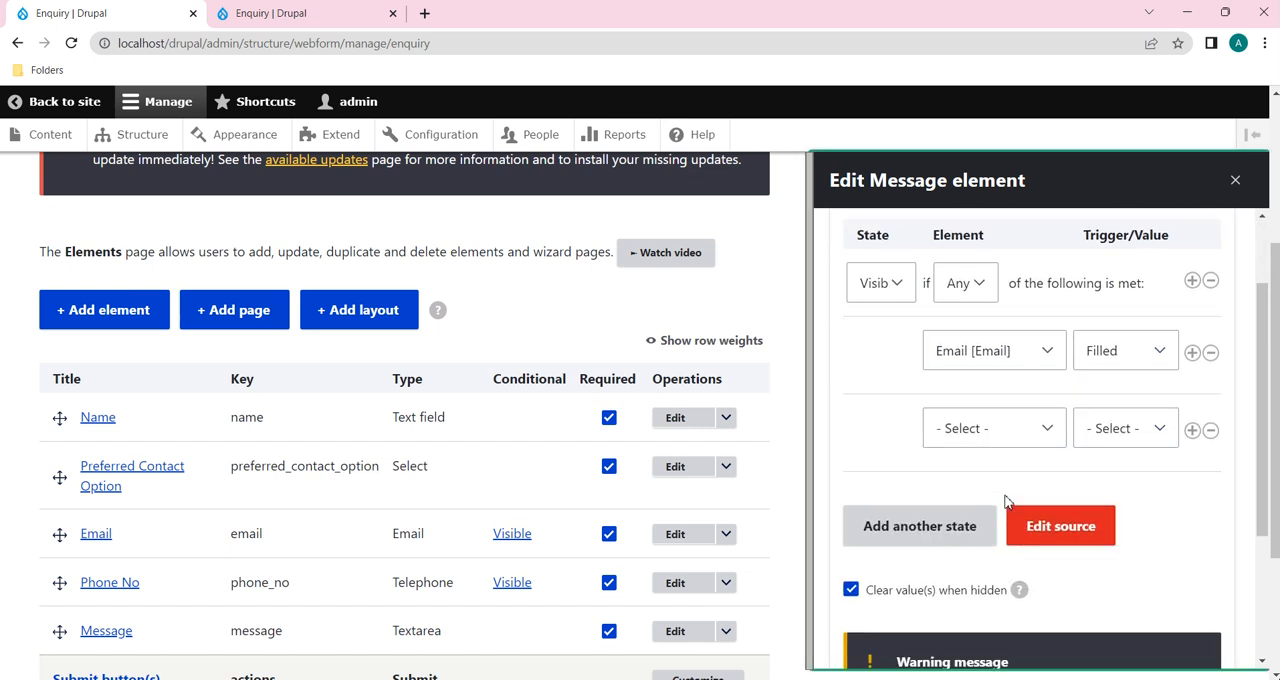
pyautogui.click(1024, 425)
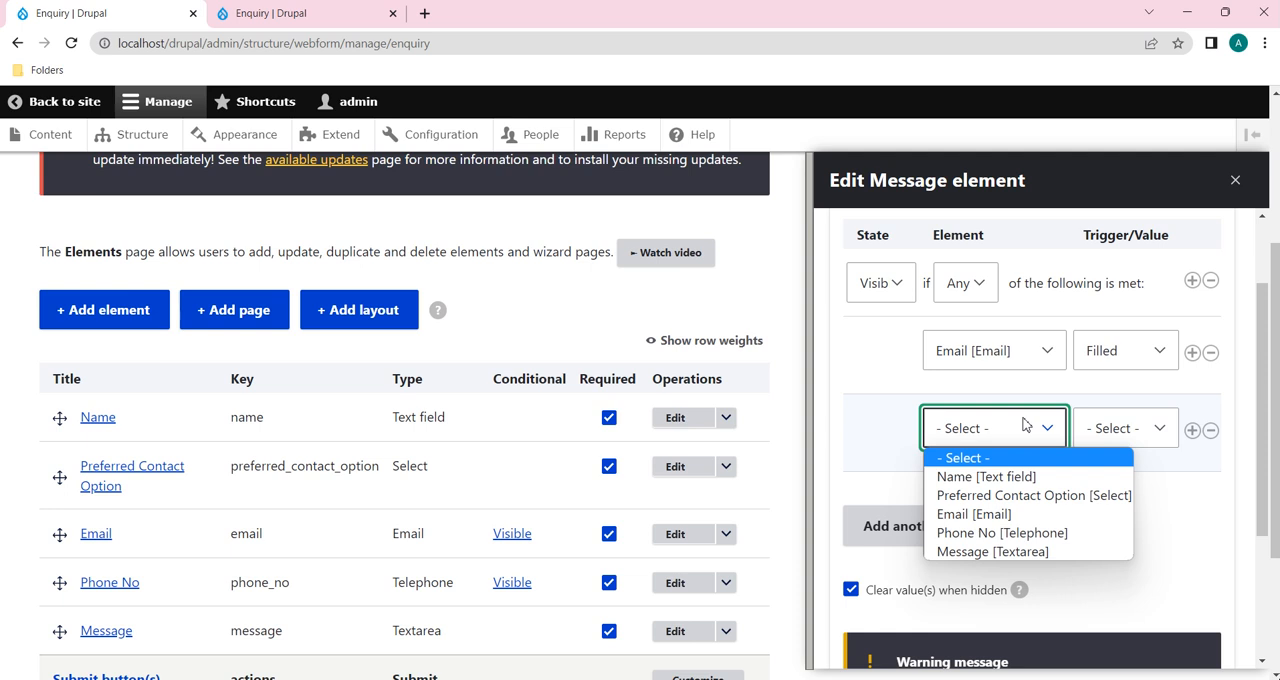
pyautogui.click(1033, 537)
pyautogui.click(1115, 429)
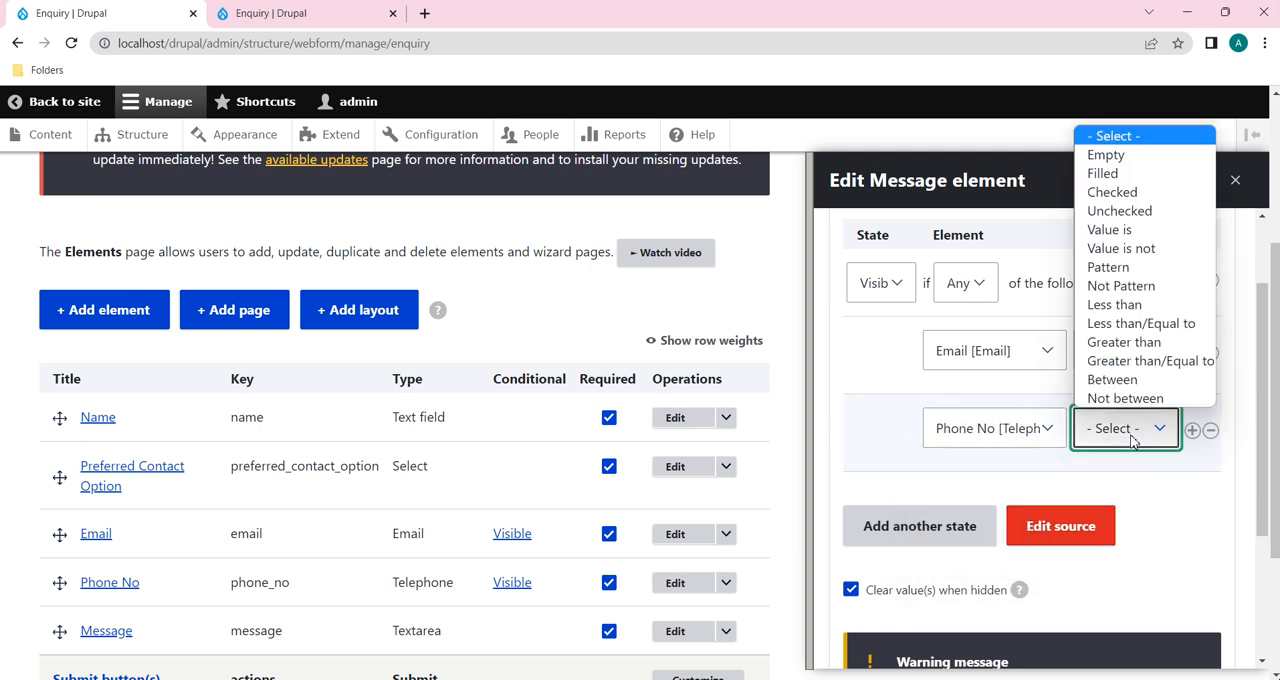
pyautogui.click(1129, 174)
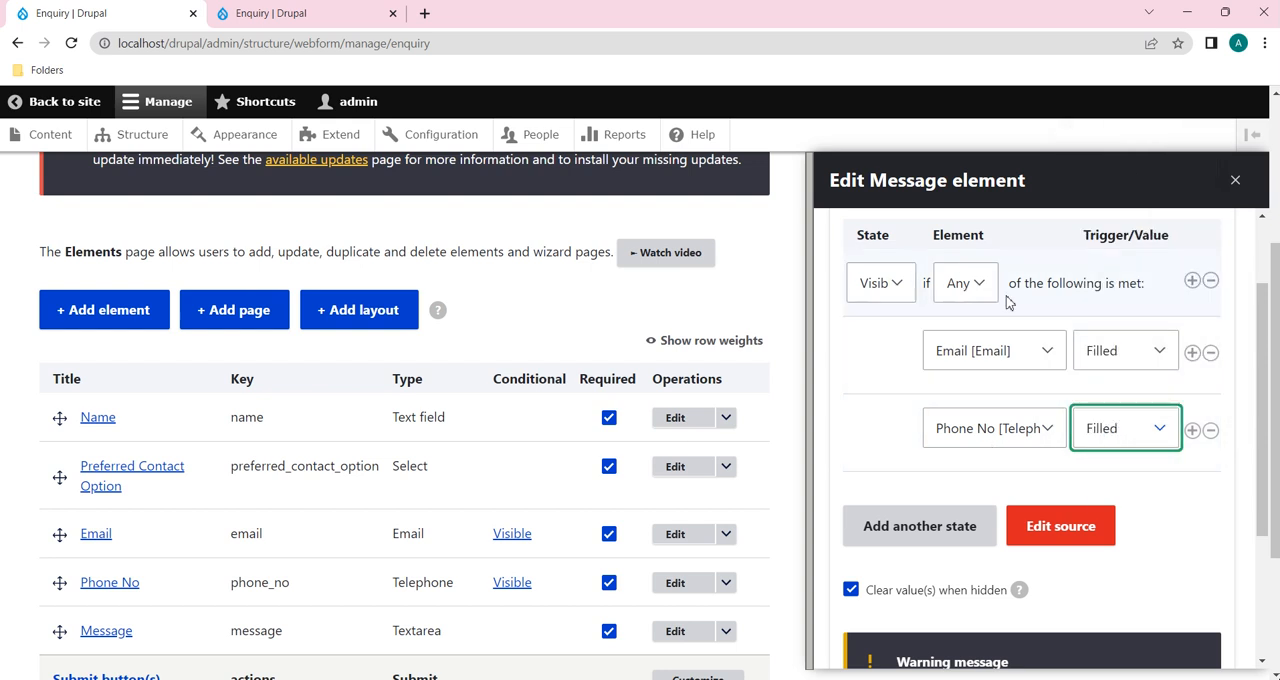
pyautogui.scroll(-2, 897, 553)
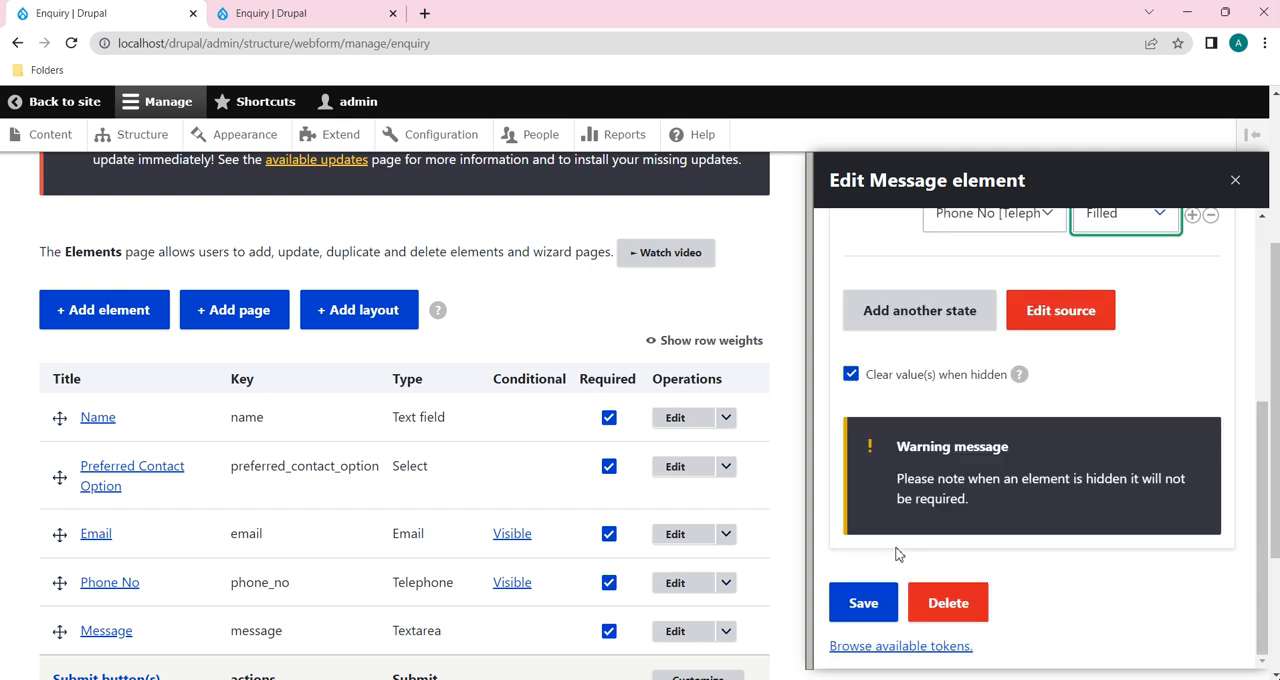
pyautogui.click(861, 610)
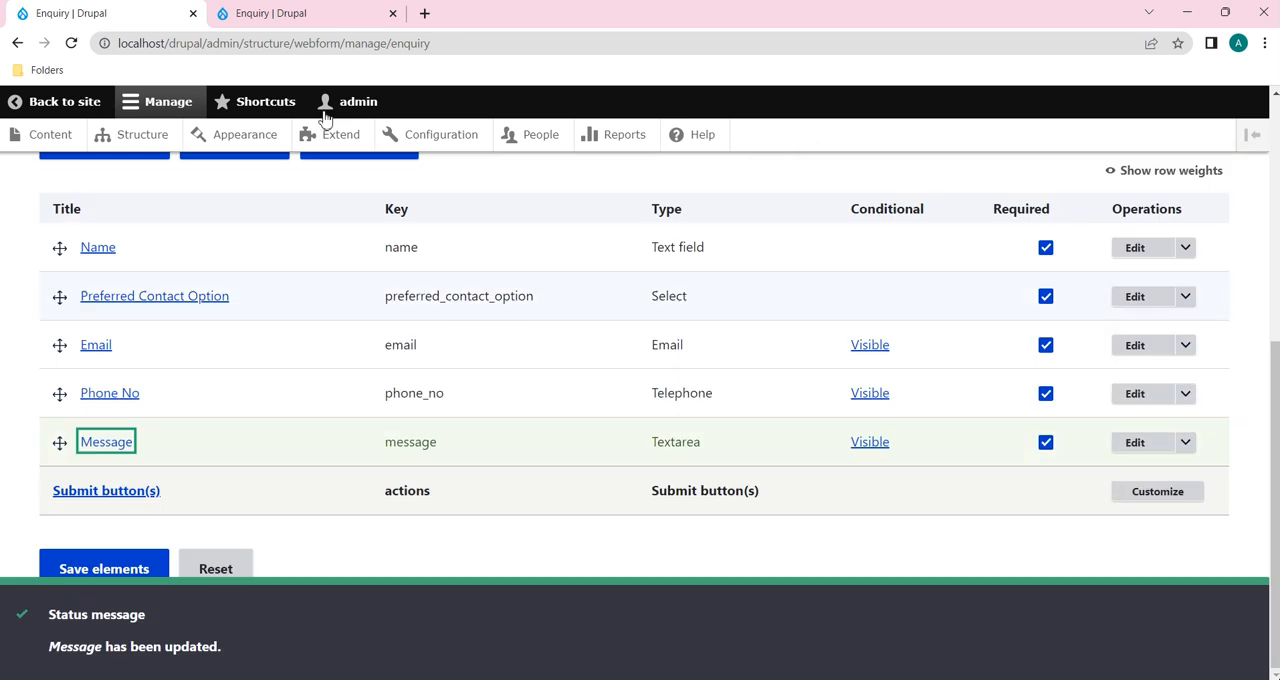
# Step: Test the public Enquiry form by setting Preferred Contact Option to Email and entering "a" in the Email field
pyautogui.click(322, 12)
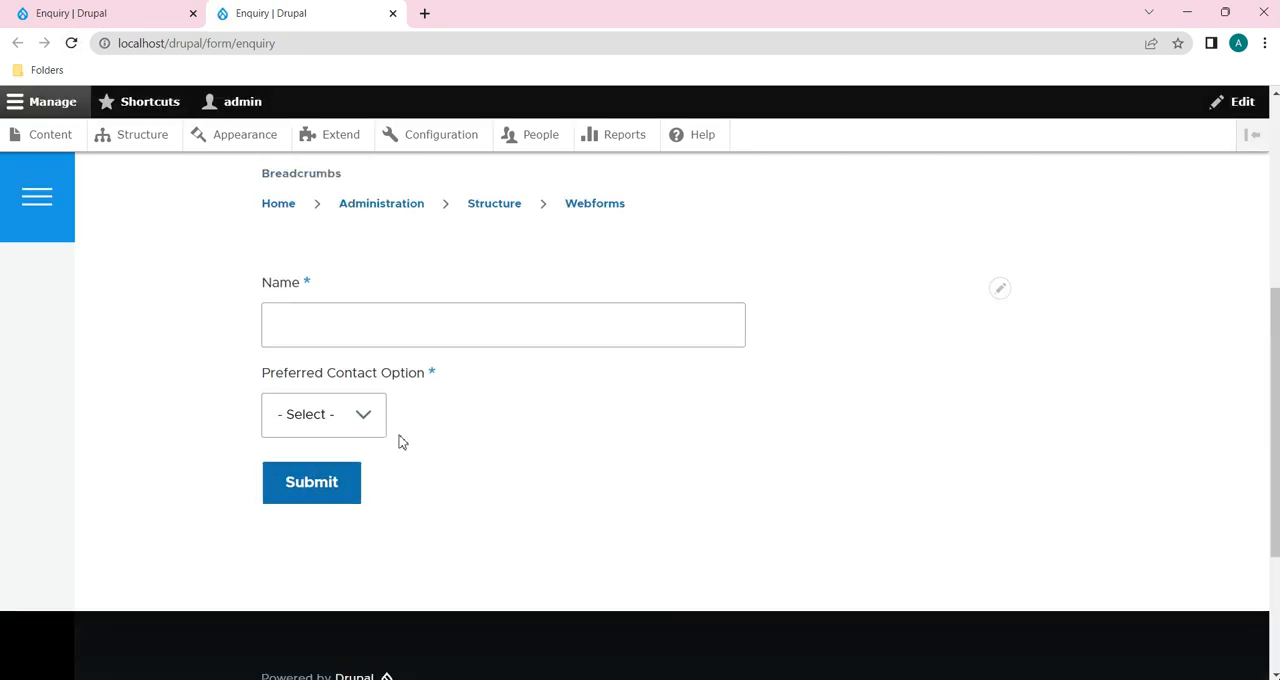
pyautogui.click(348, 420)
pyautogui.click(320, 462)
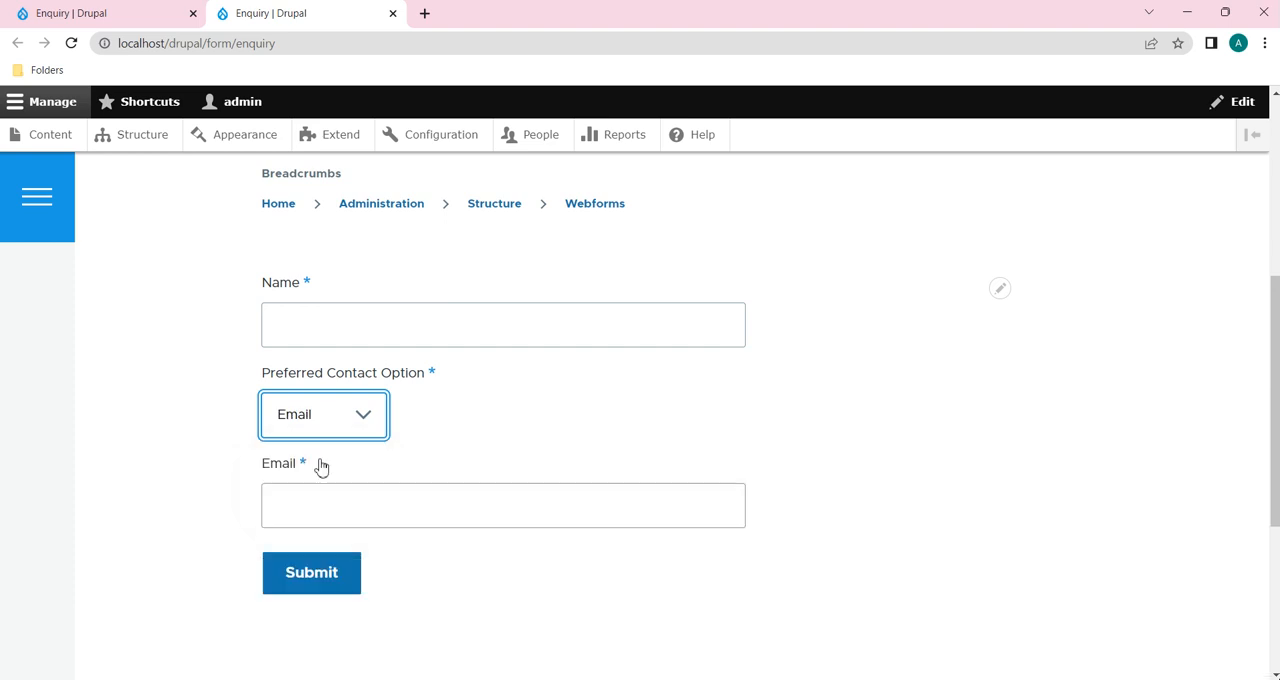
pyautogui.click(358, 499)
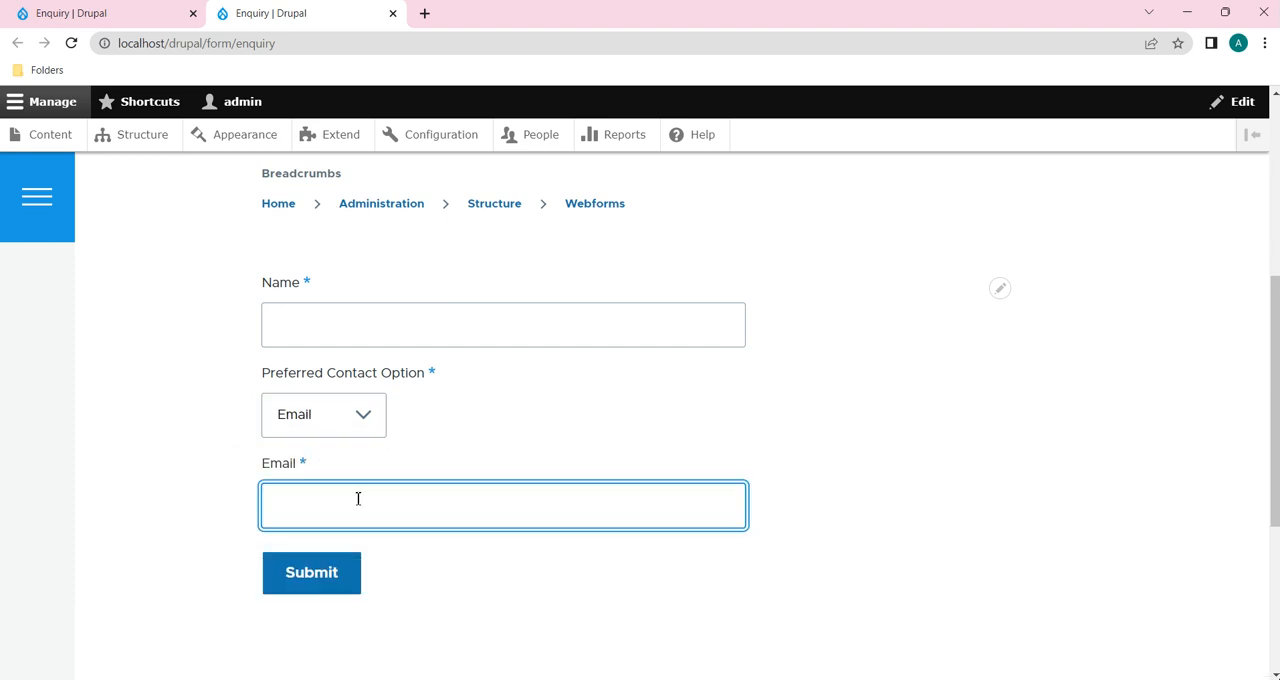
pyautogui.write('a')
pyautogui.scroll(-1, 358, 498)
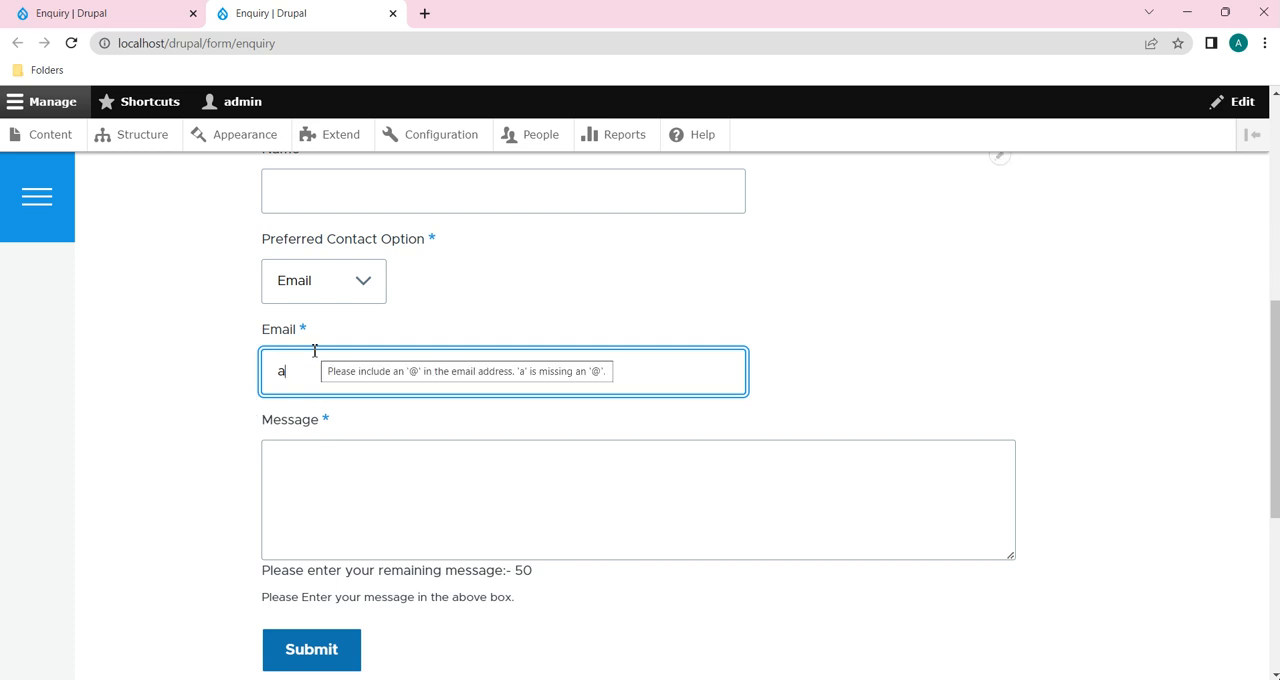
# Step: Test the other branch of the form by setting Preferred Contact Option to Phone No and entering 34 in the Phone No field
pyautogui.click(365, 289)
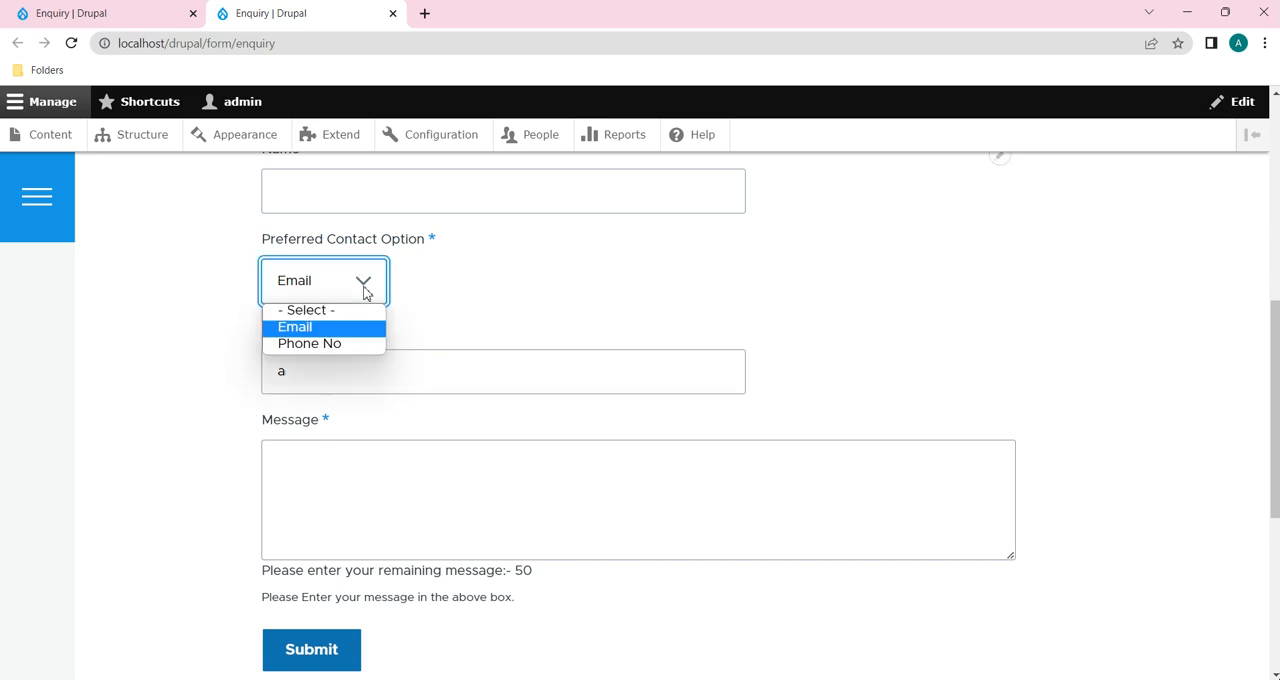
pyautogui.click(345, 344)
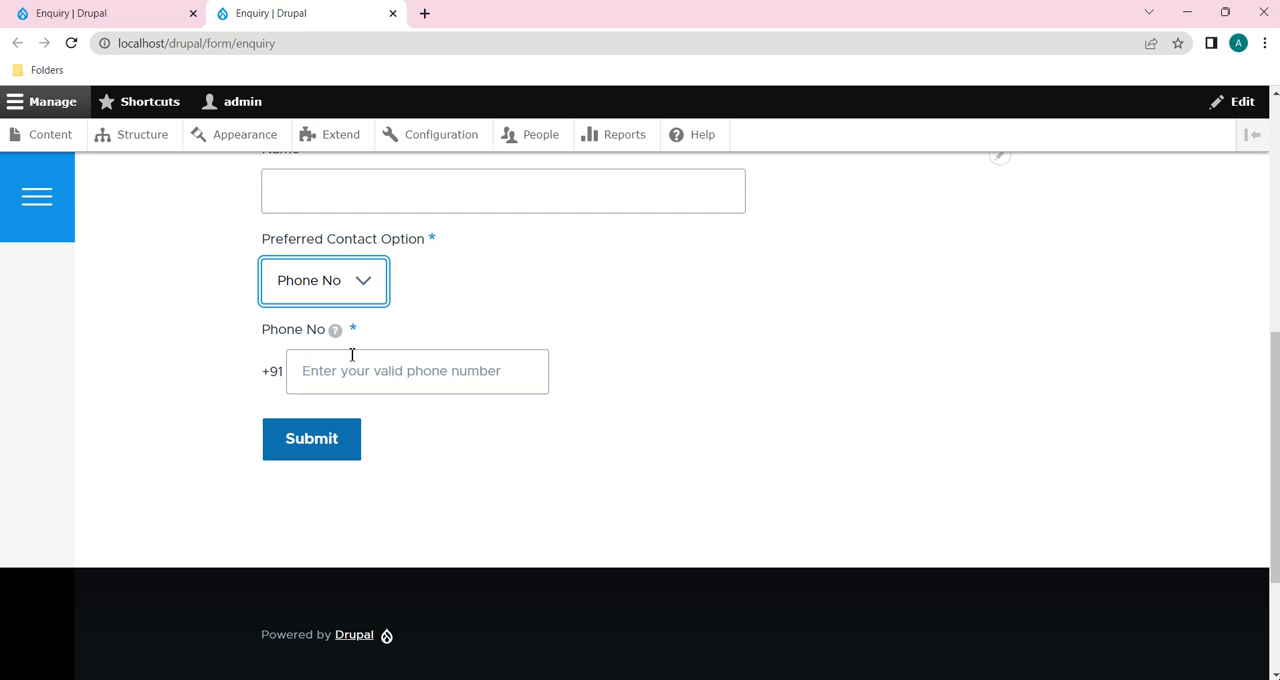
pyautogui.click(365, 370)
pyautogui.write('34')
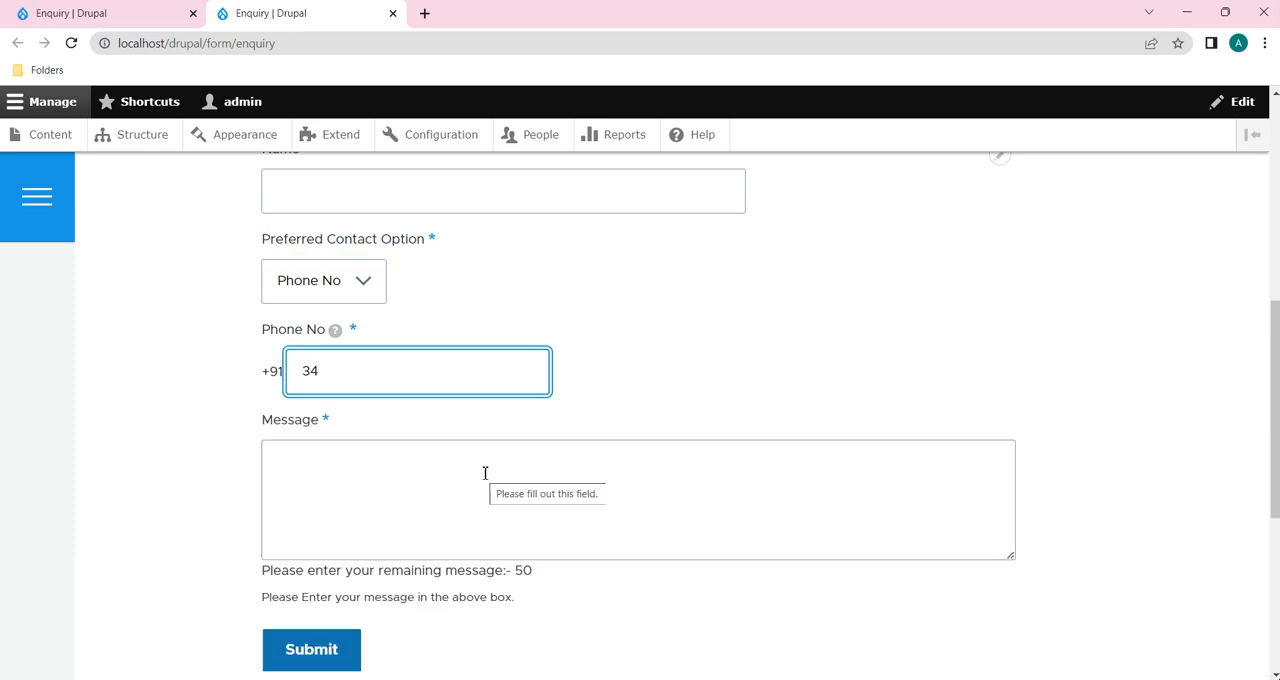
# Step: Cycle Preferred Contact Option through - Select -, Email and Phone No, making sure the Email field is empty
pyautogui.click(354, 280)
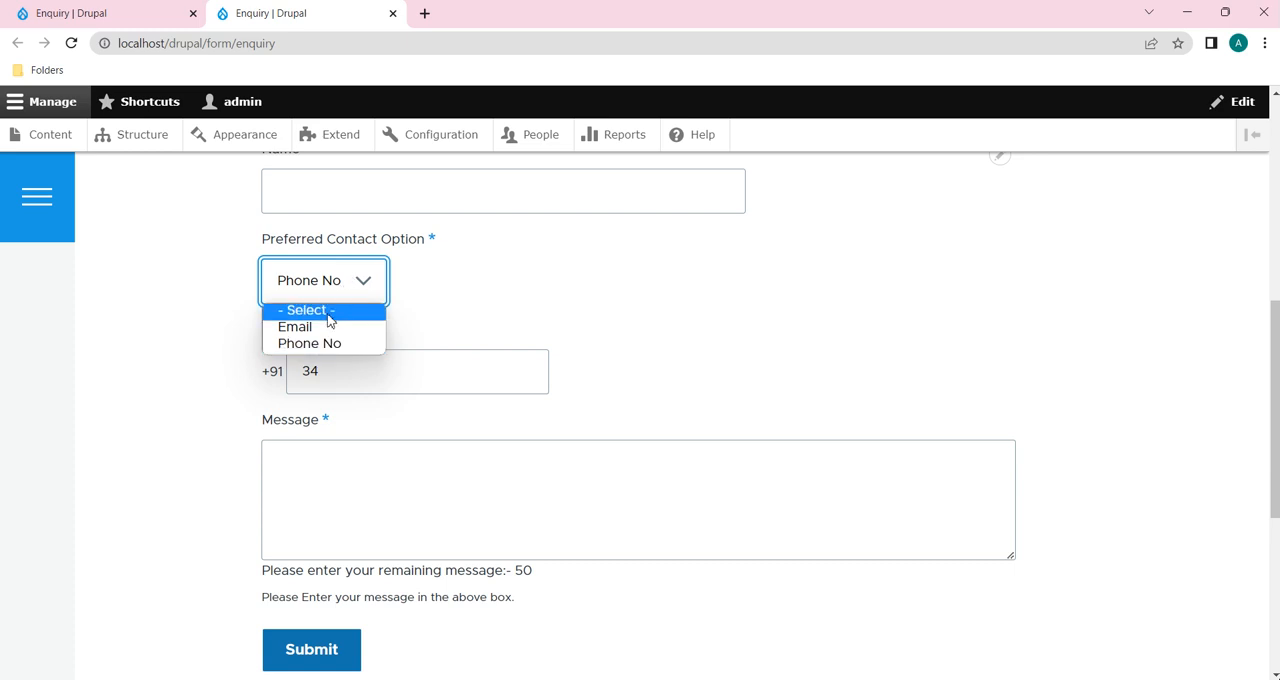
pyautogui.click(330, 312)
pyautogui.scroll(2, 573, 425)
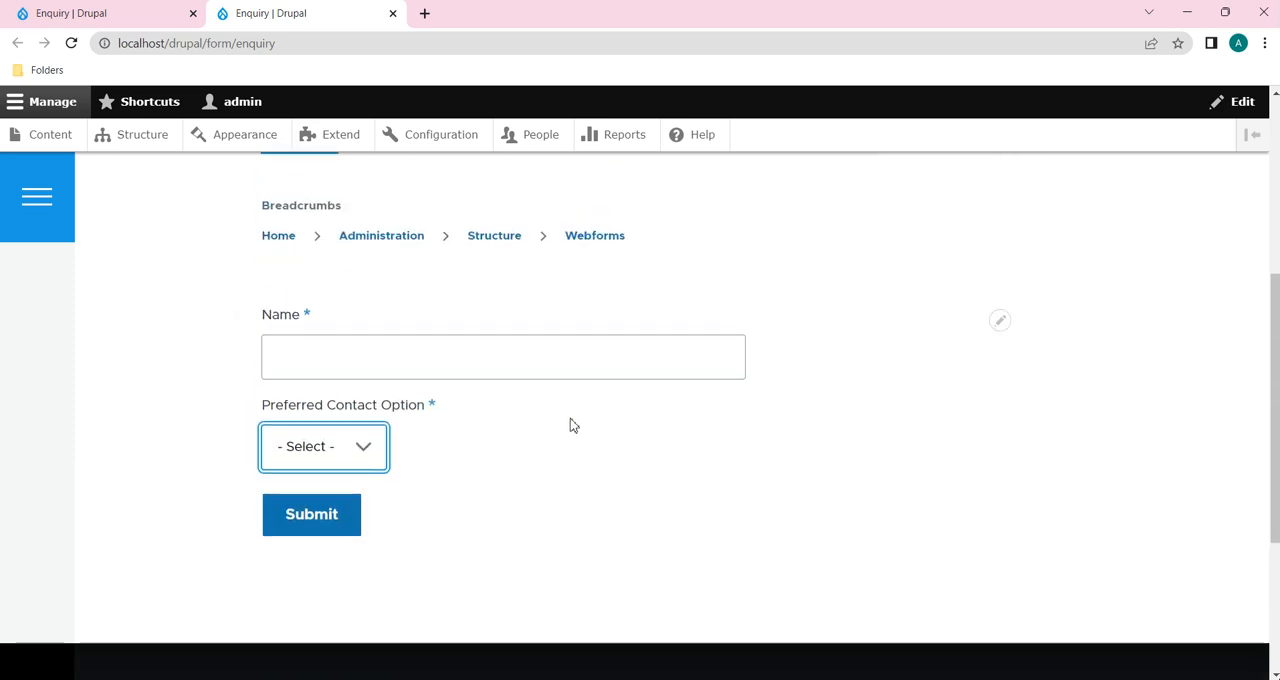
pyautogui.click(363, 449)
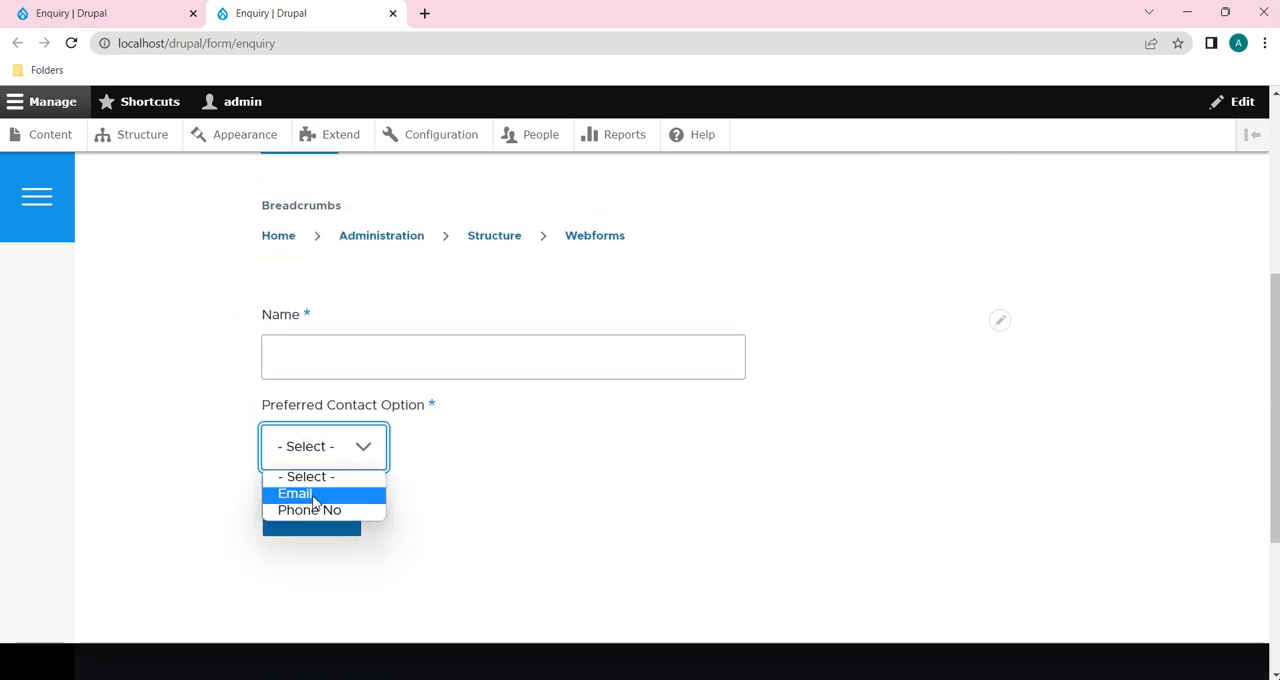
pyautogui.click(318, 494)
pyautogui.click(294, 541)
pyautogui.press('BackSpace')
pyautogui.click(329, 447)
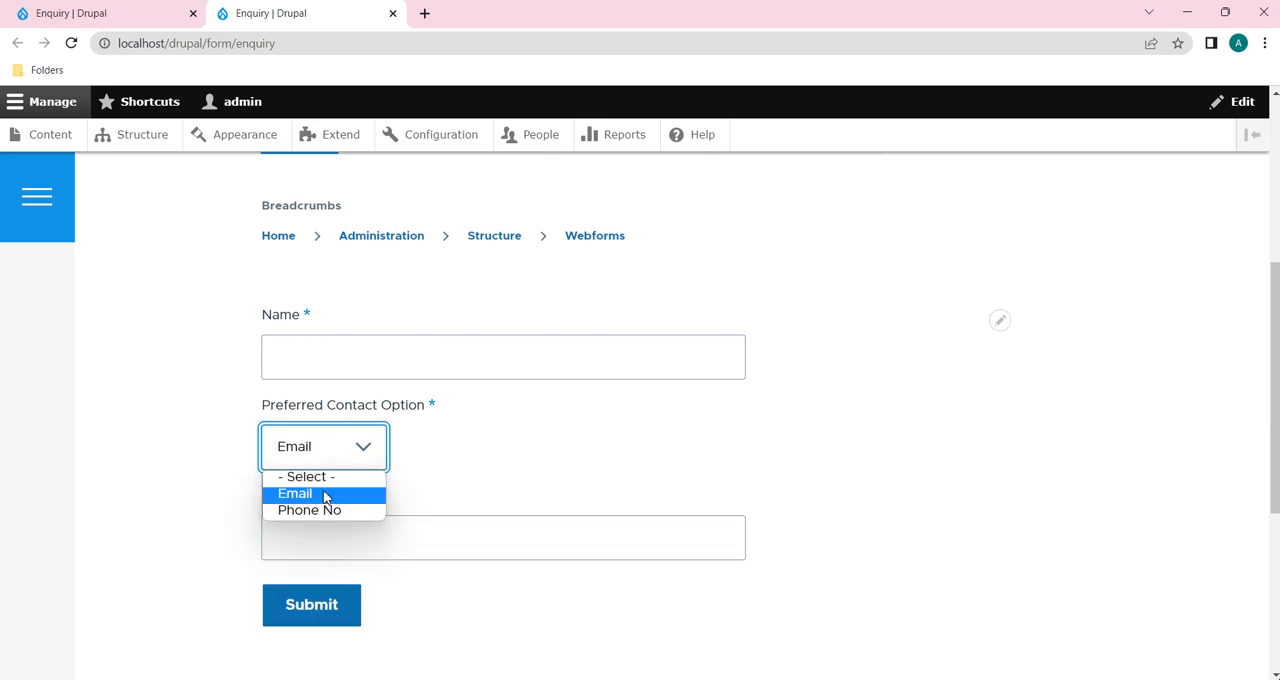
pyautogui.click(329, 512)
# Step: Return to the Enquiry form's build page, set the Email element's conditional state to Visible (Slide) and save the element
pyautogui.click(110, 13)
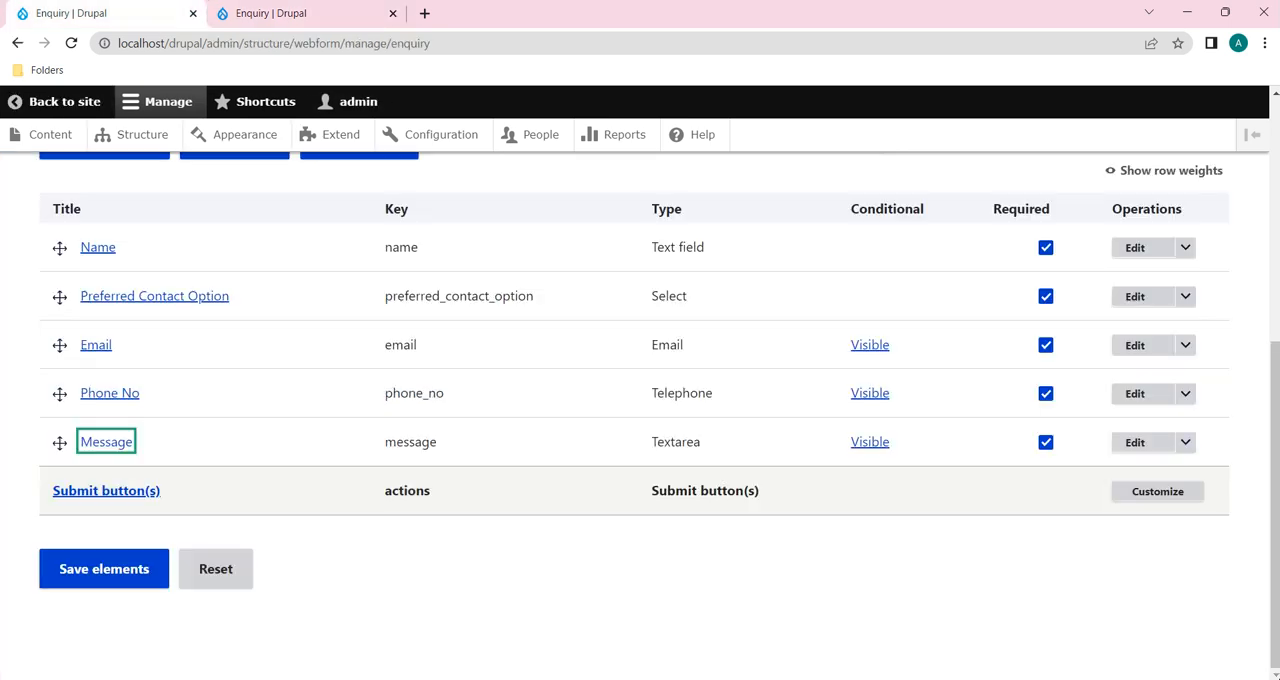
pyautogui.click(1135, 347)
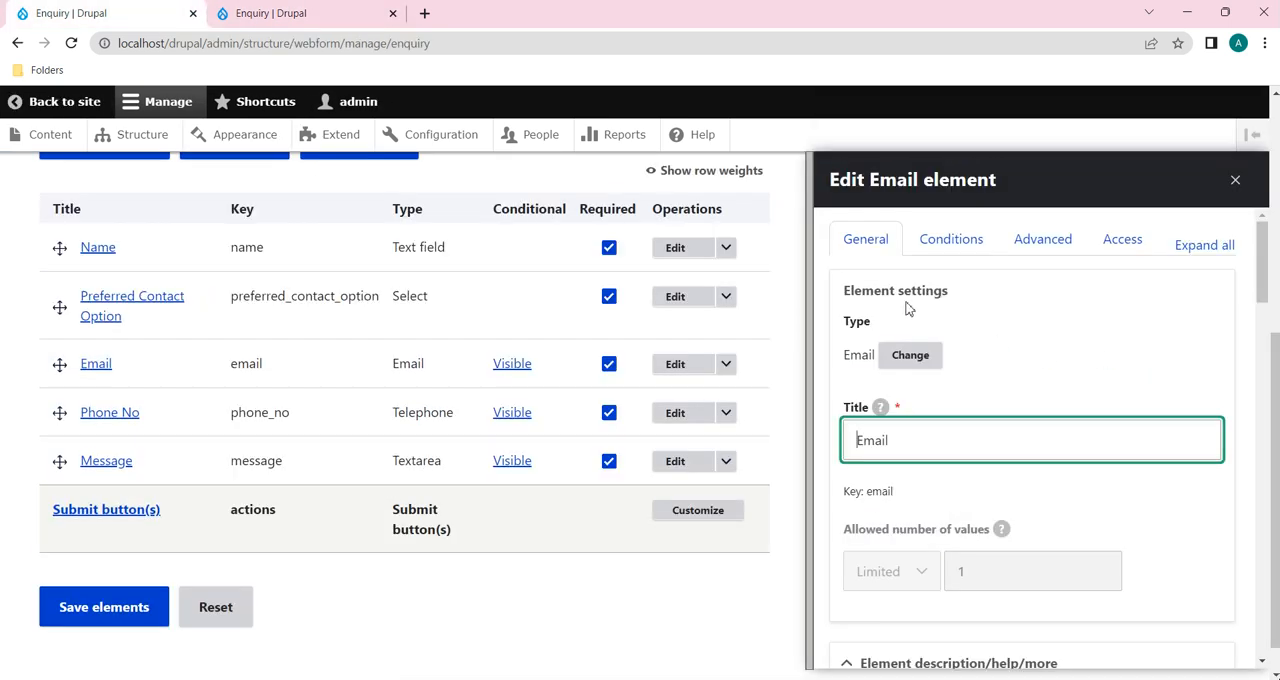
pyautogui.click(951, 240)
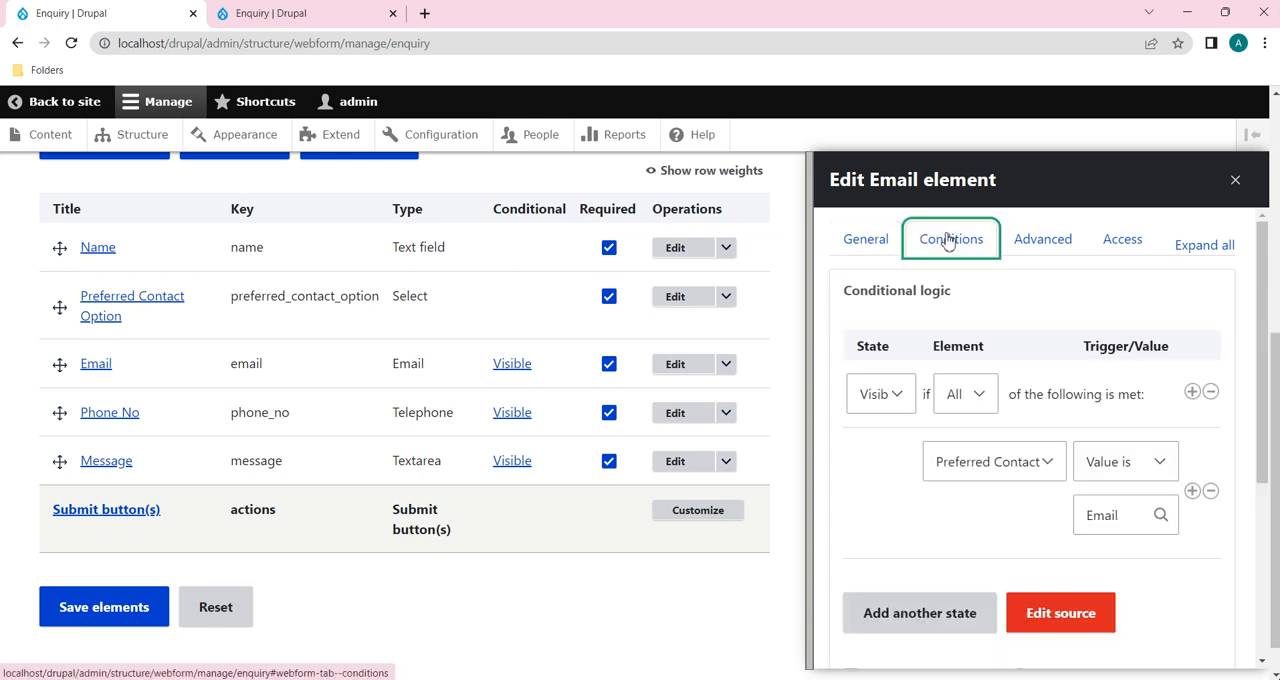
pyautogui.click(890, 395)
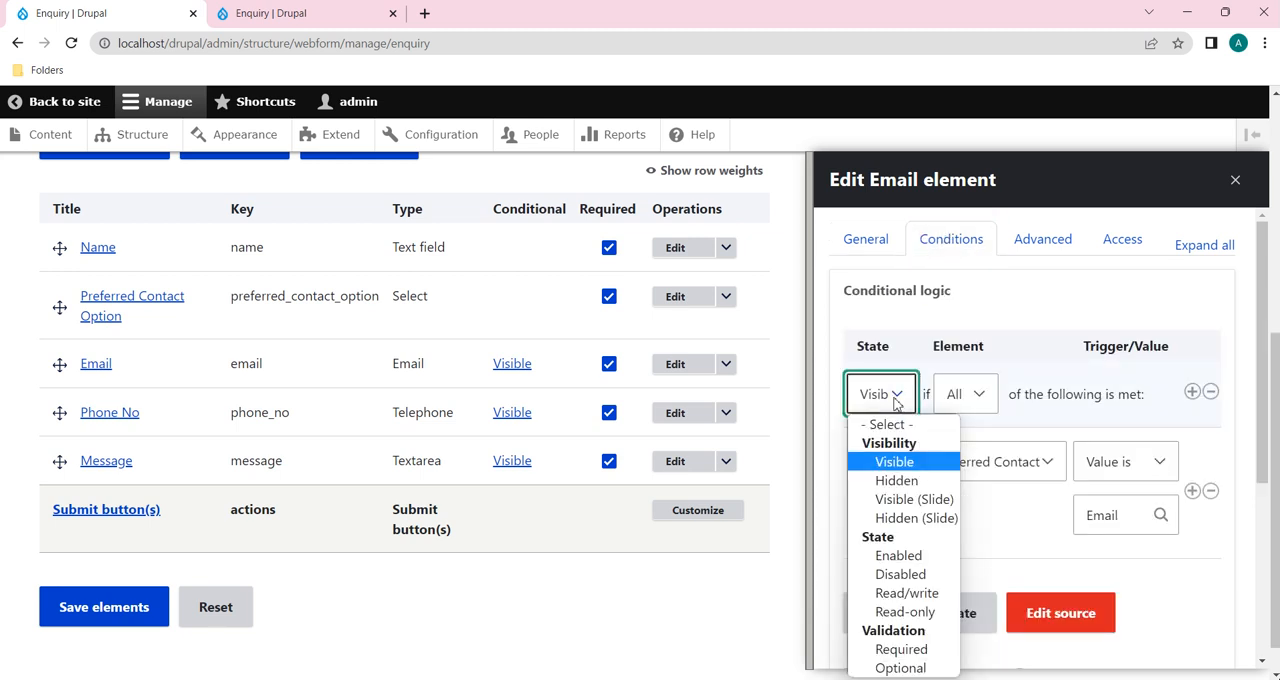
pyautogui.click(920, 499)
pyautogui.scroll(-5, 988, 574)
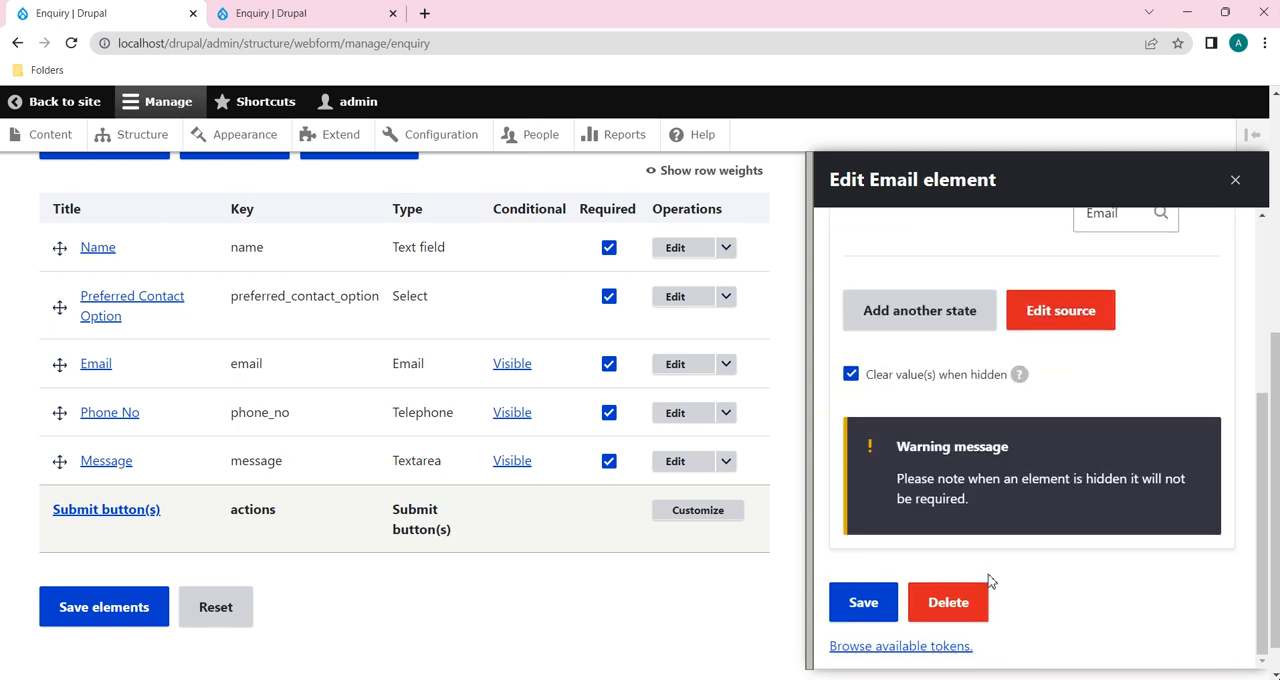
pyautogui.click(855, 602)
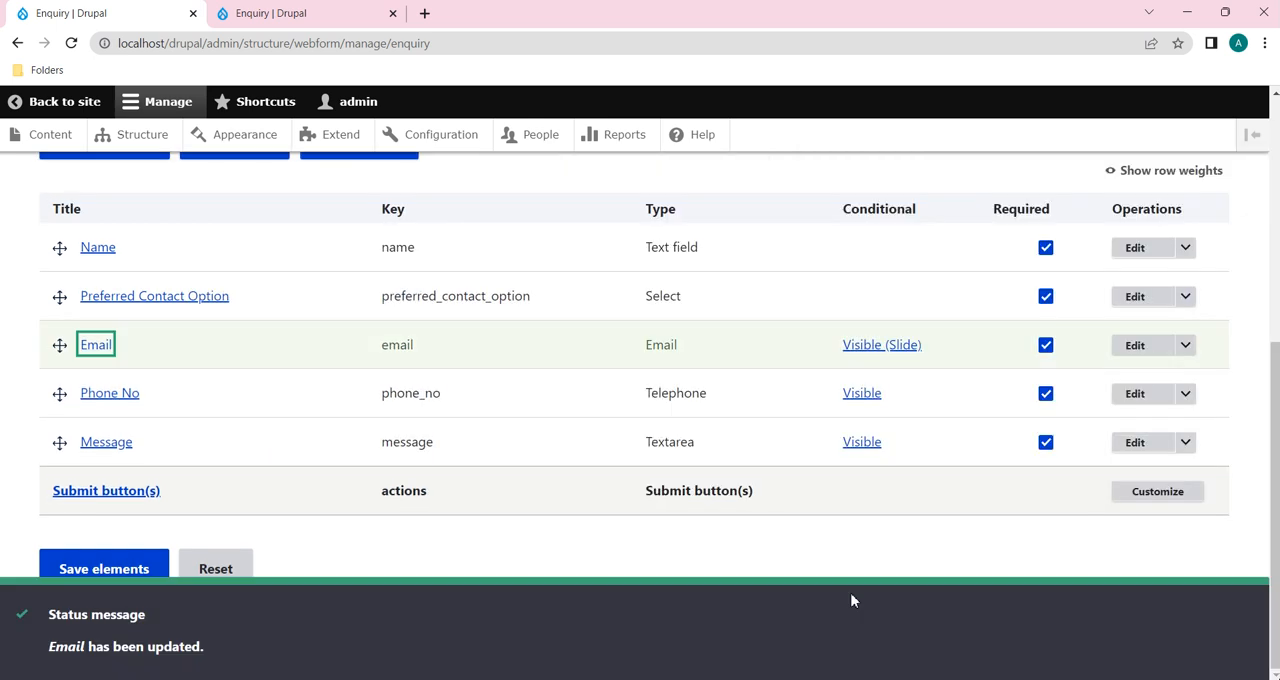
# Step: Set the Phone No element's conditional state to Visible (Slide), then save the element and the webform's elements
pyautogui.click(1134, 395)
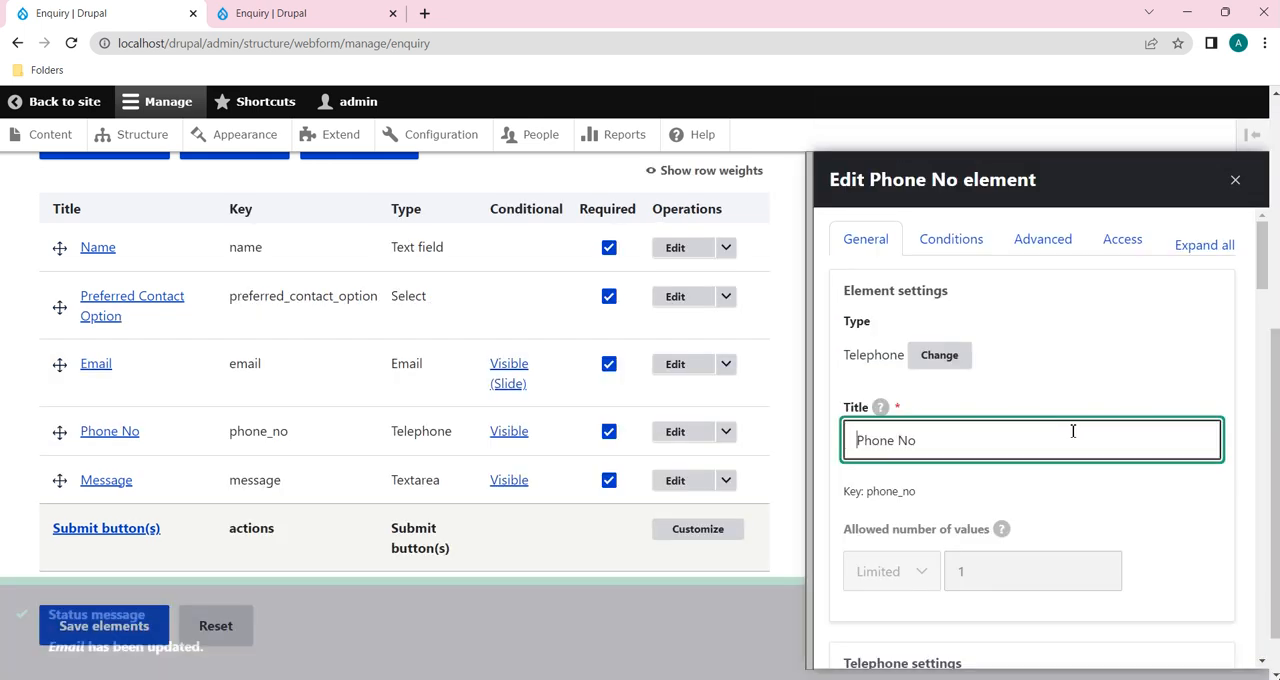
pyautogui.click(955, 245)
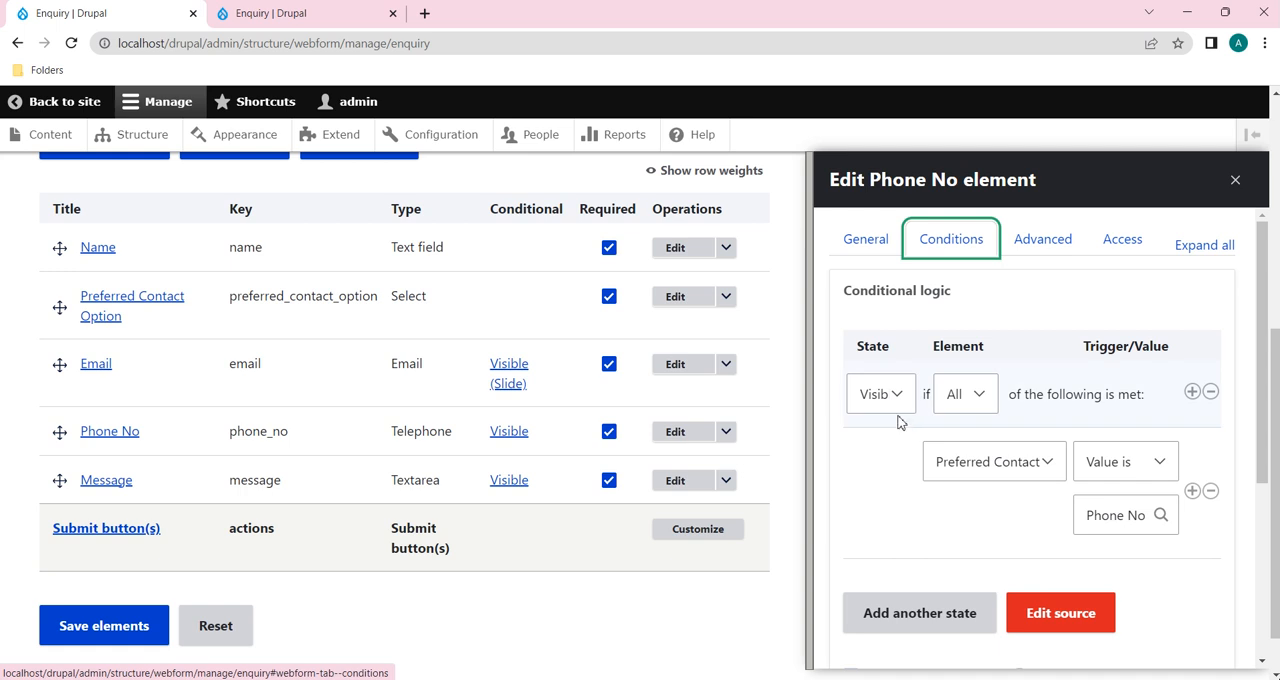
pyautogui.click(894, 394)
pyautogui.click(908, 500)
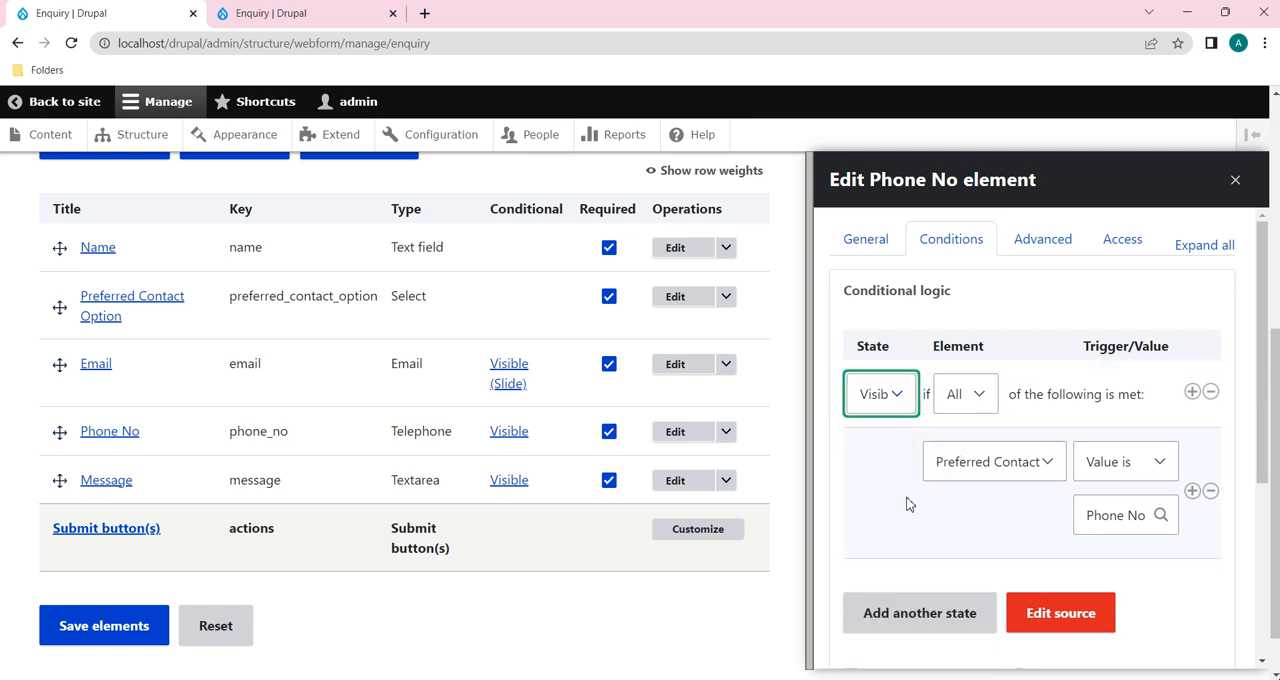
pyautogui.scroll(-3, 925, 528)
pyautogui.click(863, 602)
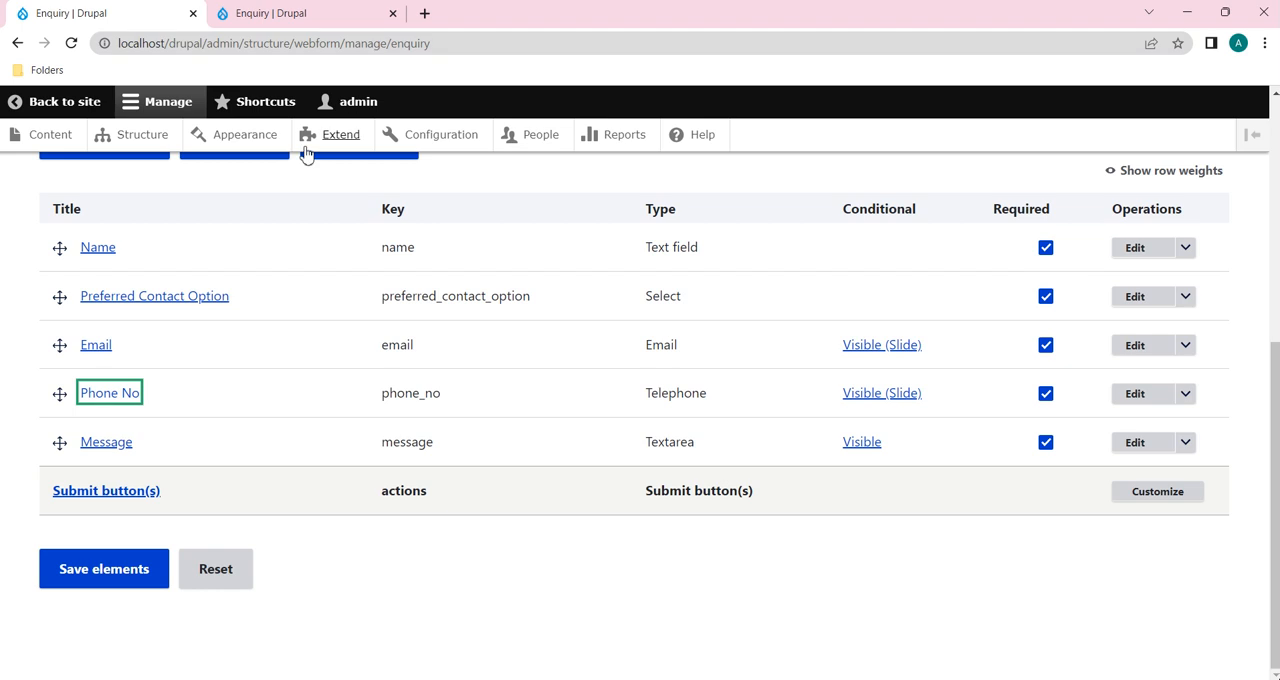
pyautogui.click(113, 568)
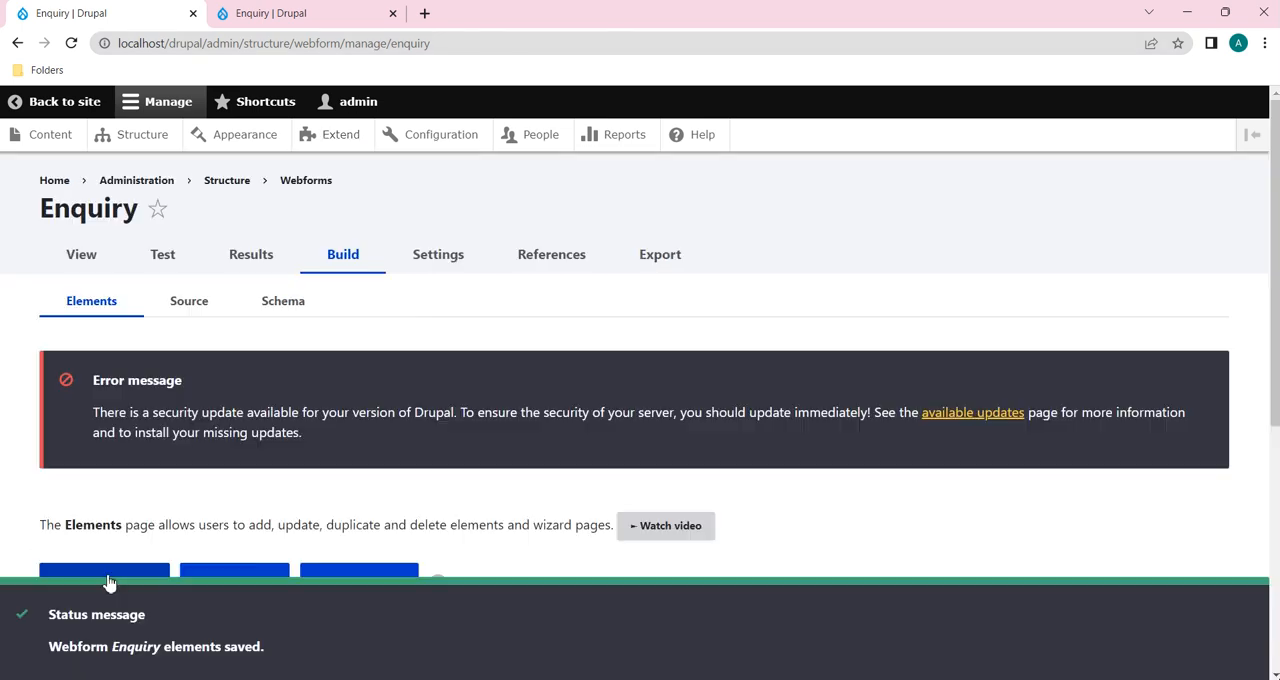
# Step: Return to the reloaded public Enquiry form and set Preferred Contact Option to Email to check the slide effect
pyautogui.click(290, 13)
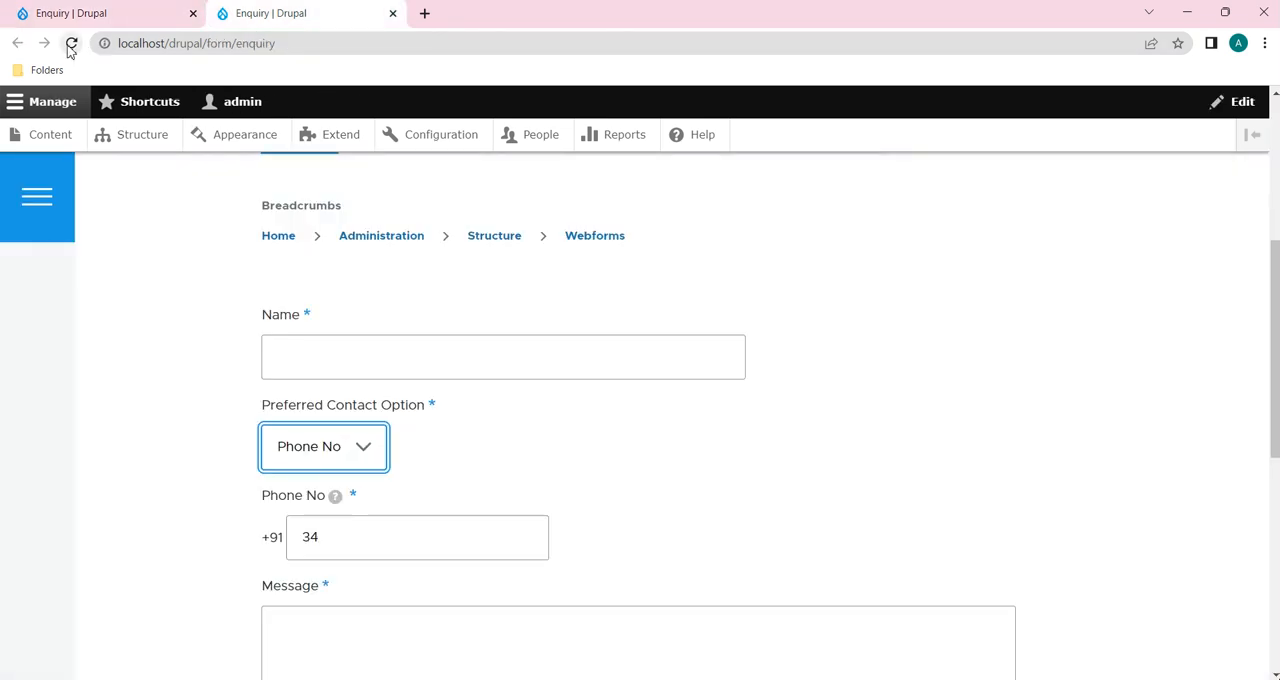
pyautogui.click(366, 446)
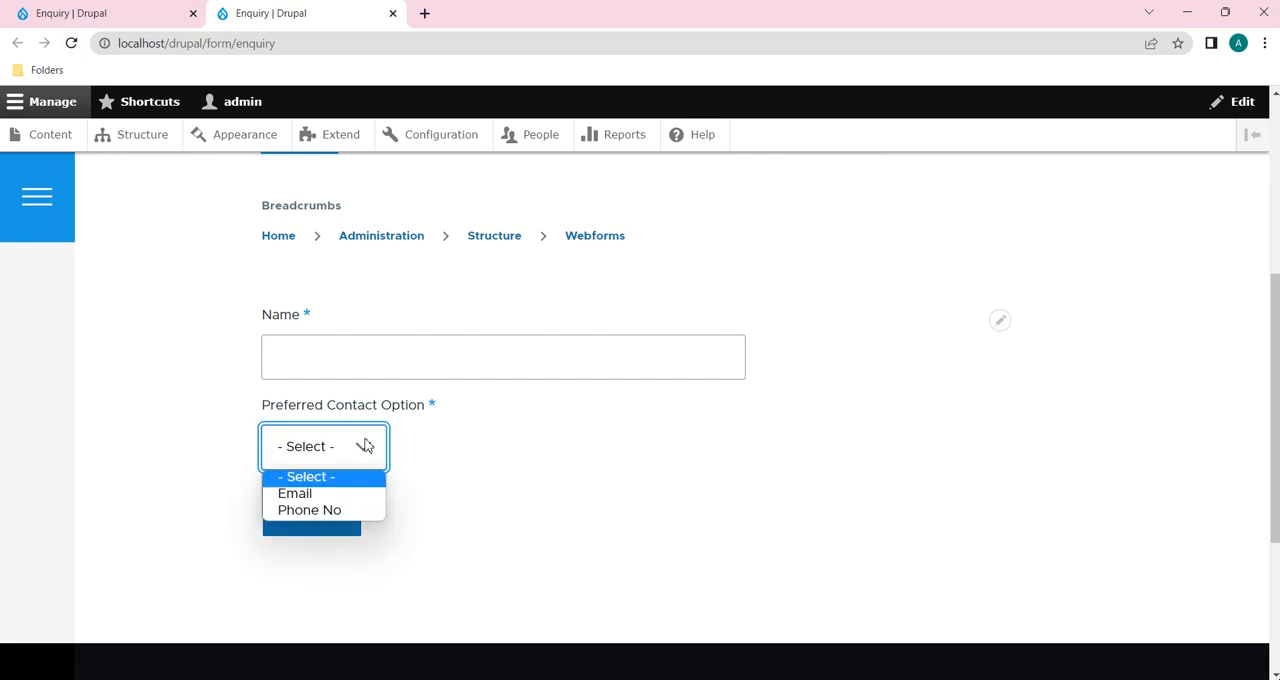
pyautogui.click(327, 494)
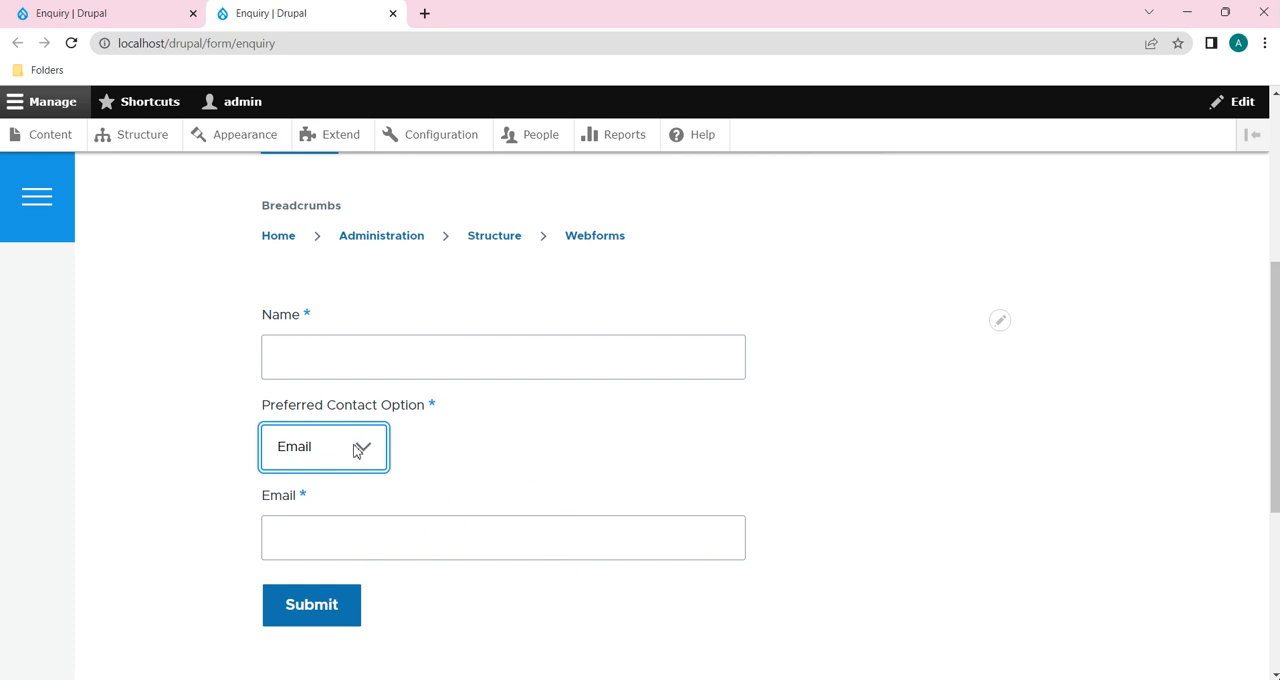
# Step: Switch Preferred Contact Option to Phone No, enter 1 in the Phone No field and check the fields below it
pyautogui.click(357, 450)
pyautogui.click(337, 512)
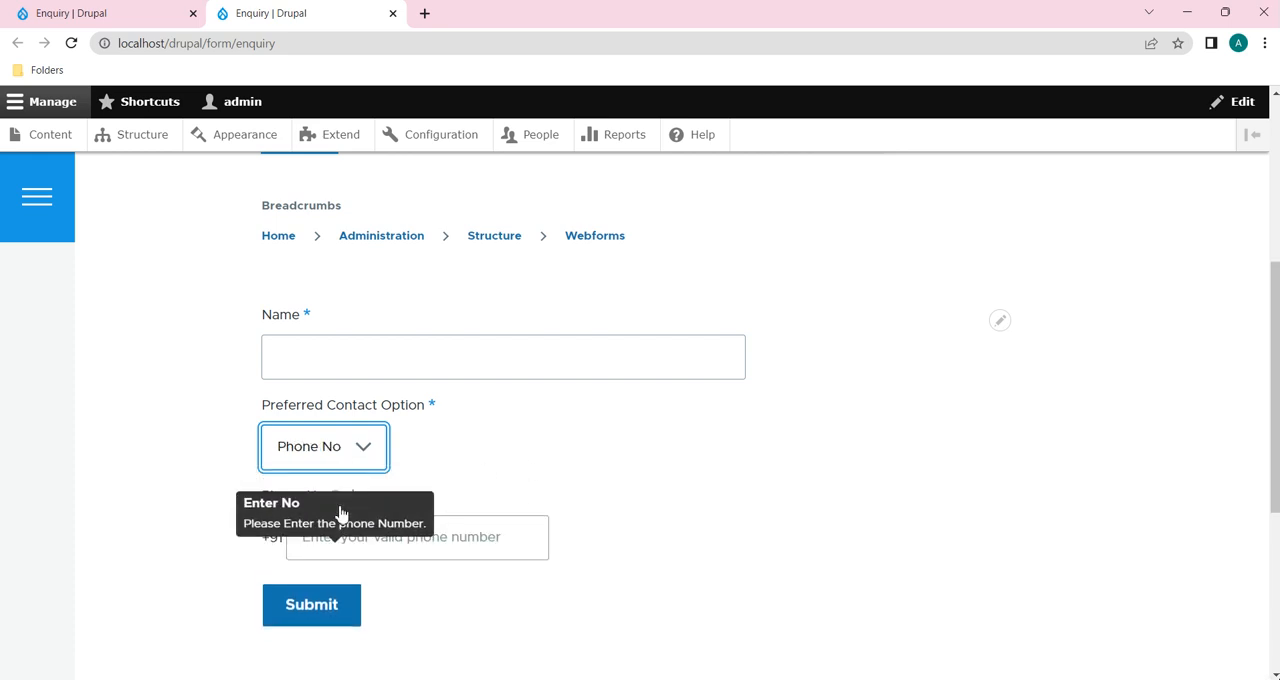
pyautogui.click(362, 551)
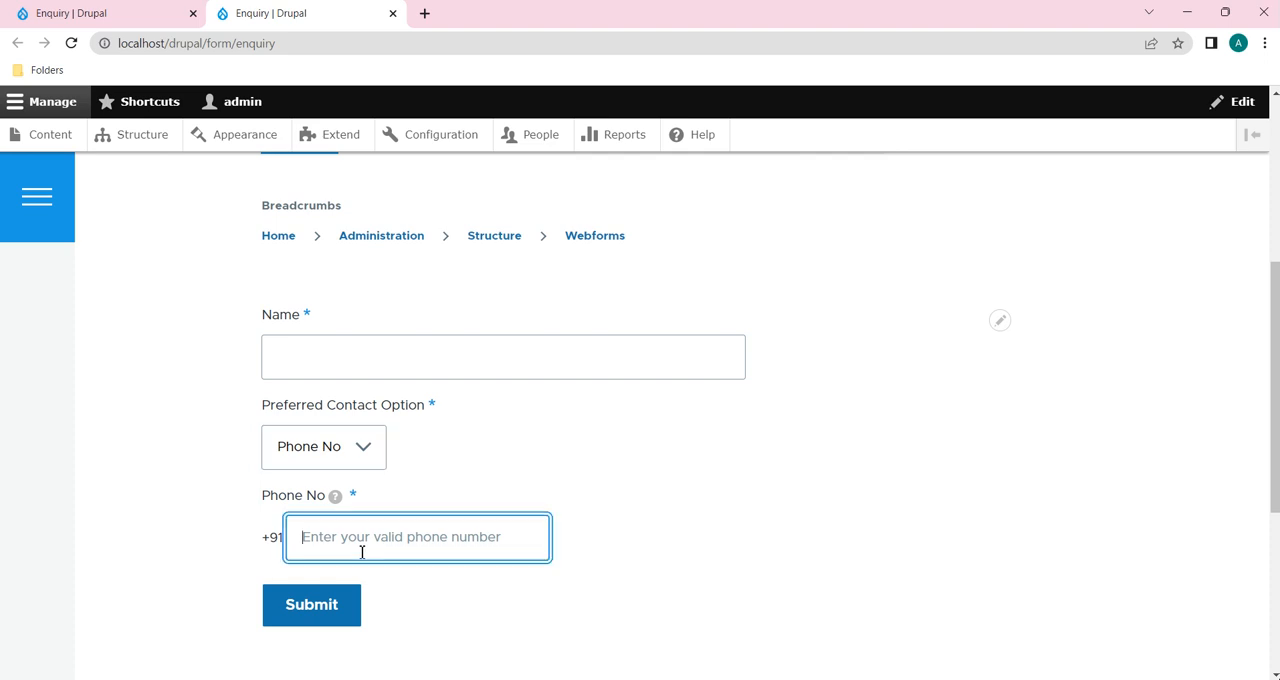
pyautogui.write('1')
pyautogui.scroll(-1, 362, 551)
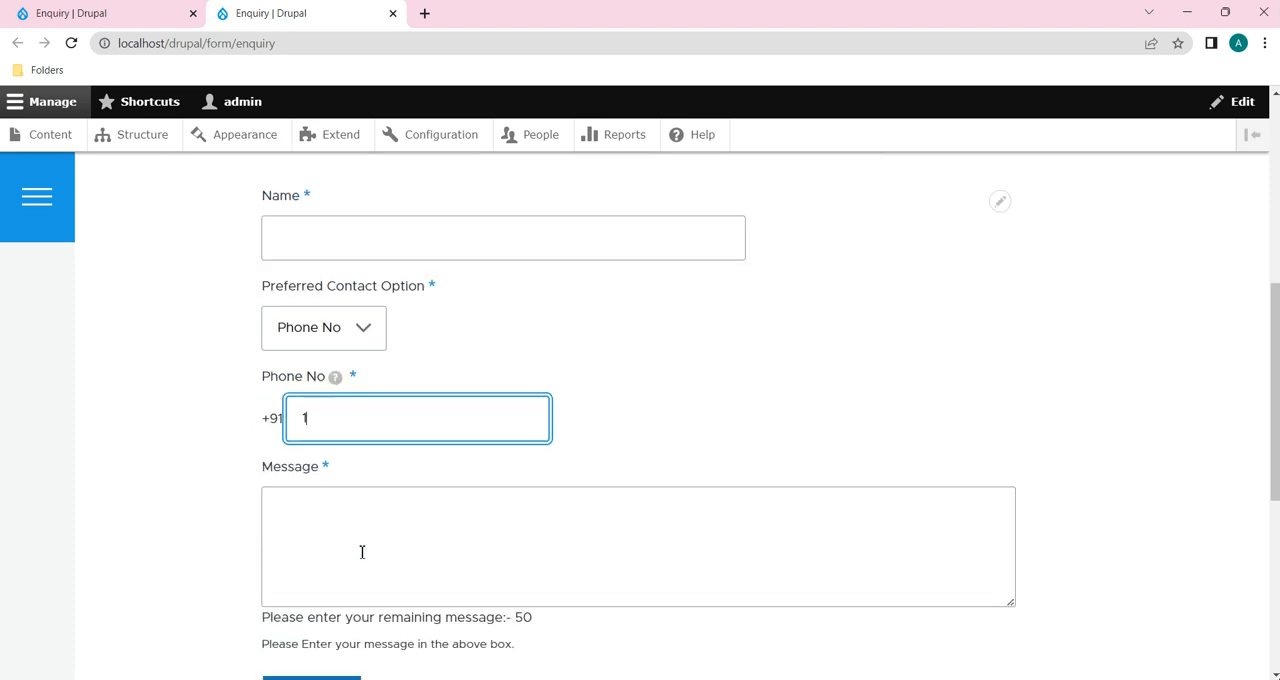
# Step: Switch Preferred Contact Option to Email, enter 23 in the Email field and check whether the Message field shows
pyautogui.click(350, 310)
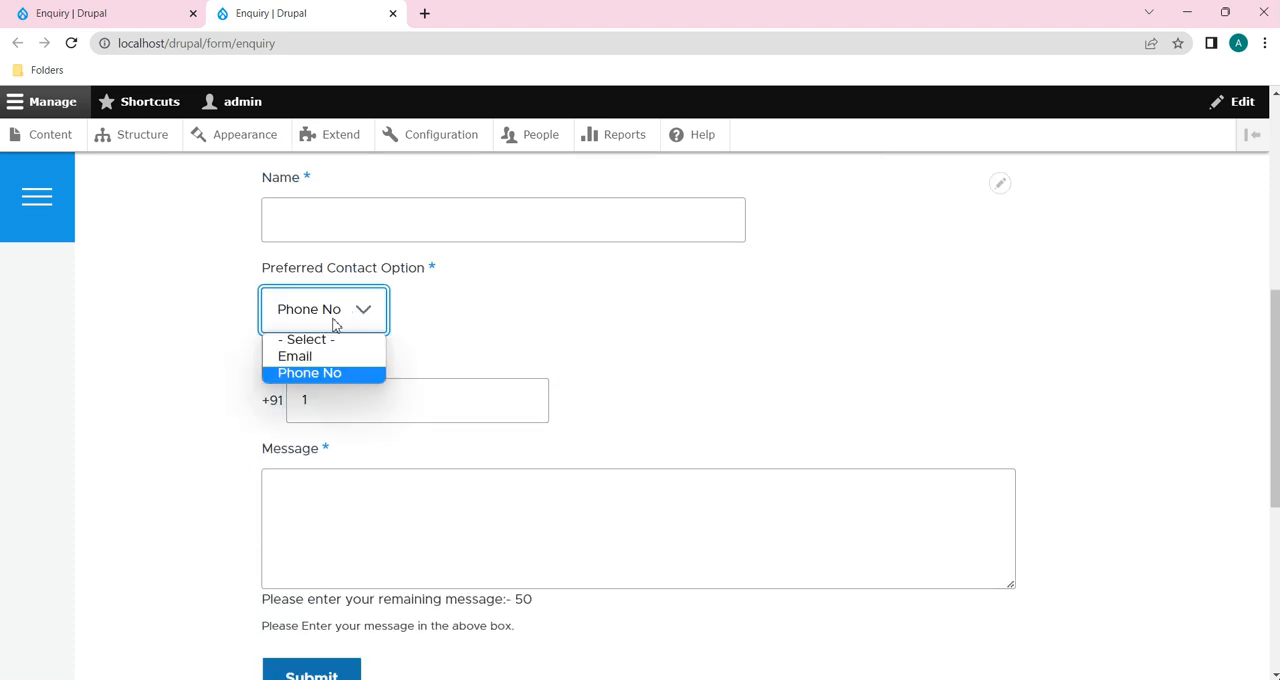
pyautogui.click(326, 356)
pyautogui.click(354, 405)
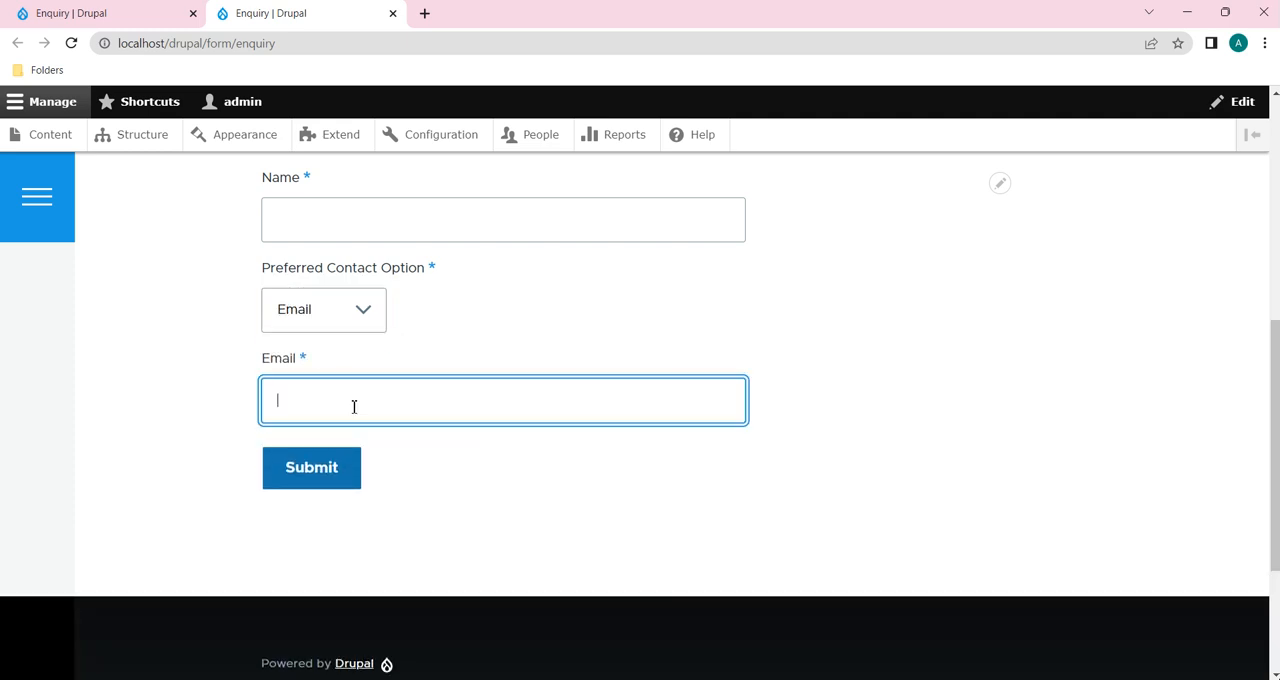
pyautogui.write('23')
pyautogui.scroll(-2, 354, 406)
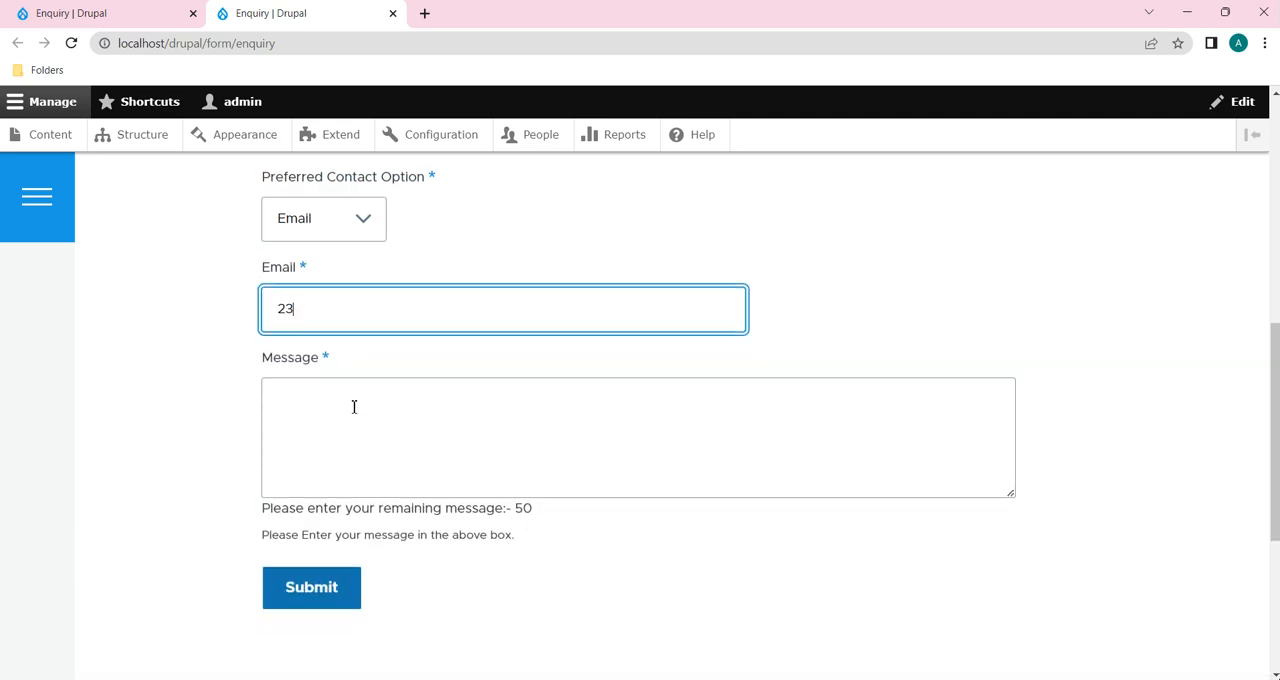
pyautogui.scroll(2, 351, 460)
pyautogui.click(508, 390)
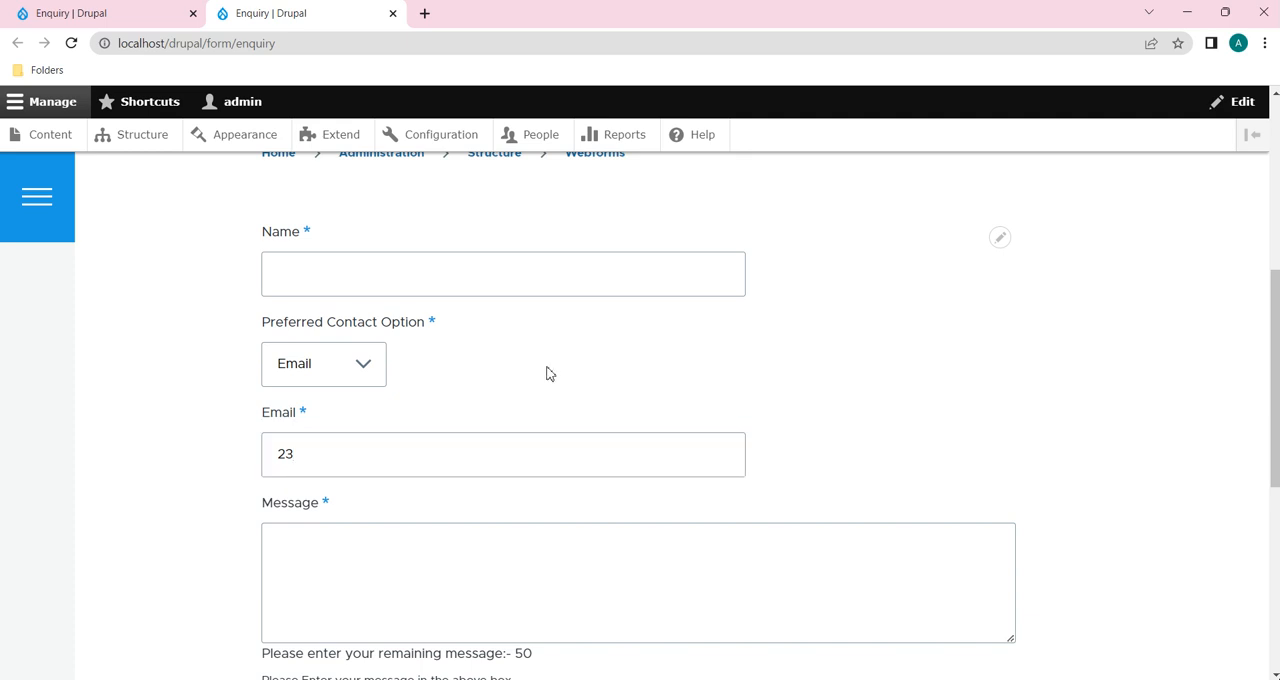
# Step: Go back from the public Enquiry form to the webform's build page with its elements list
pyautogui.scroll(2, 560, 380)
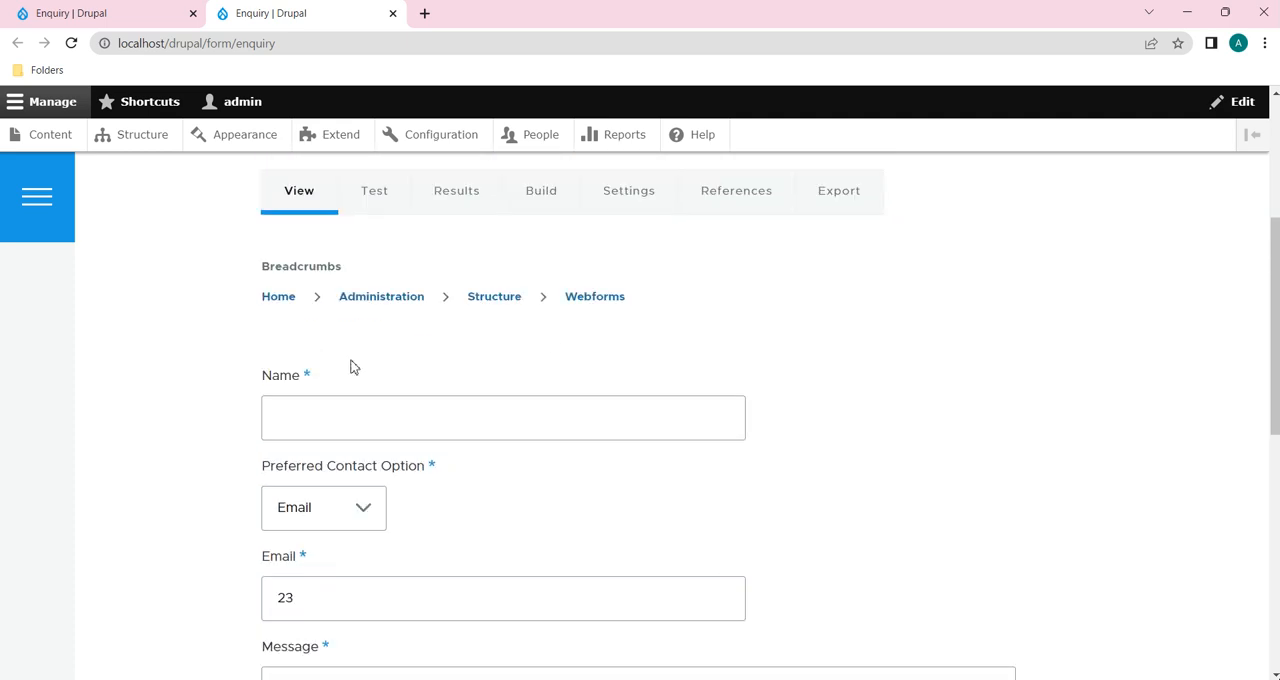
pyautogui.click(60, 104)
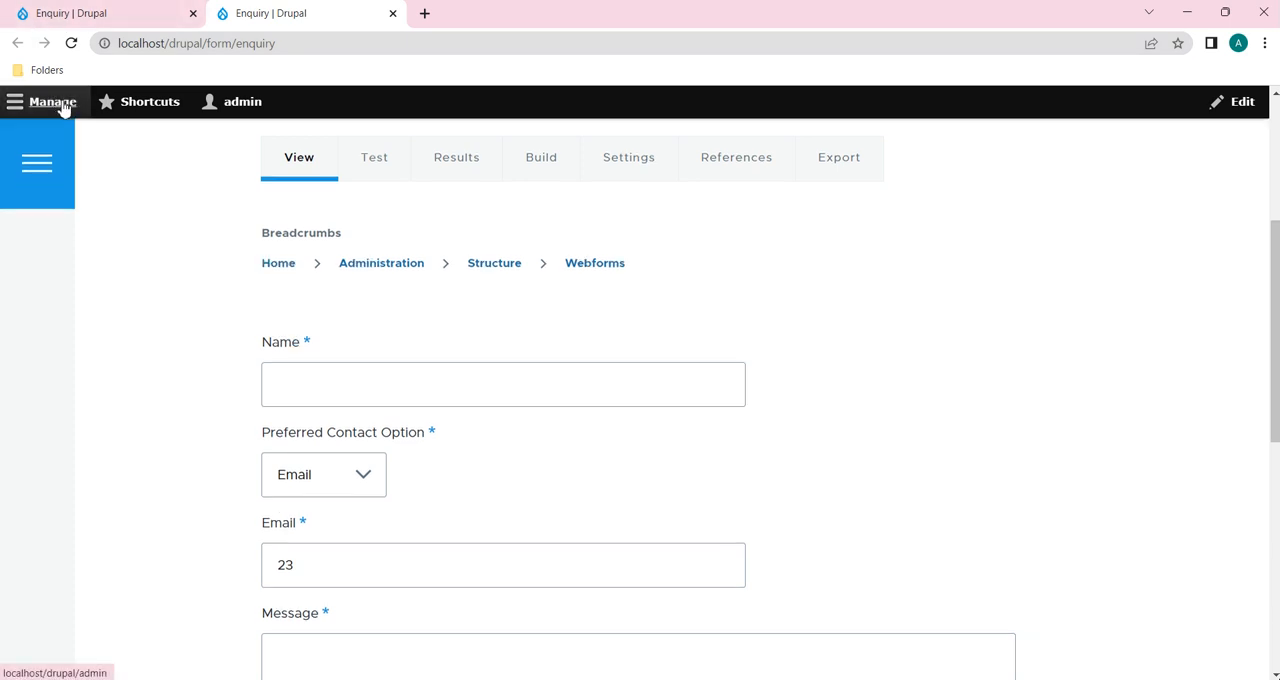
pyautogui.click(60, 104)
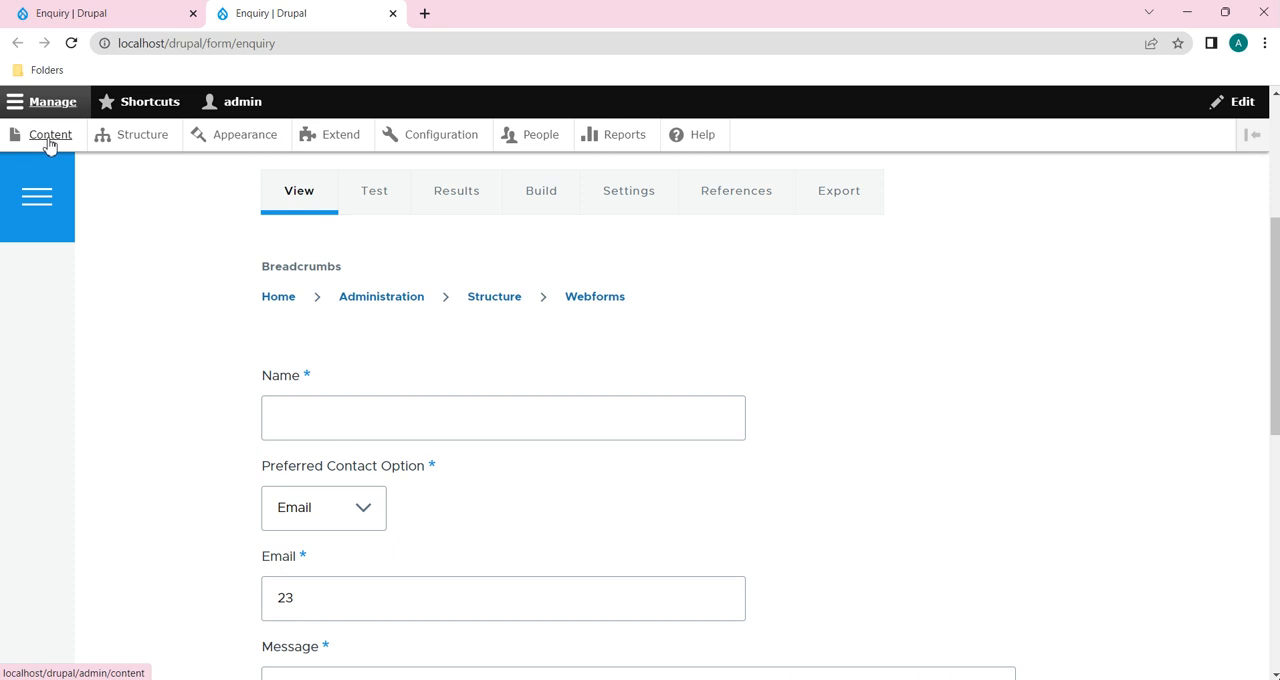
pyautogui.click(100, 13)
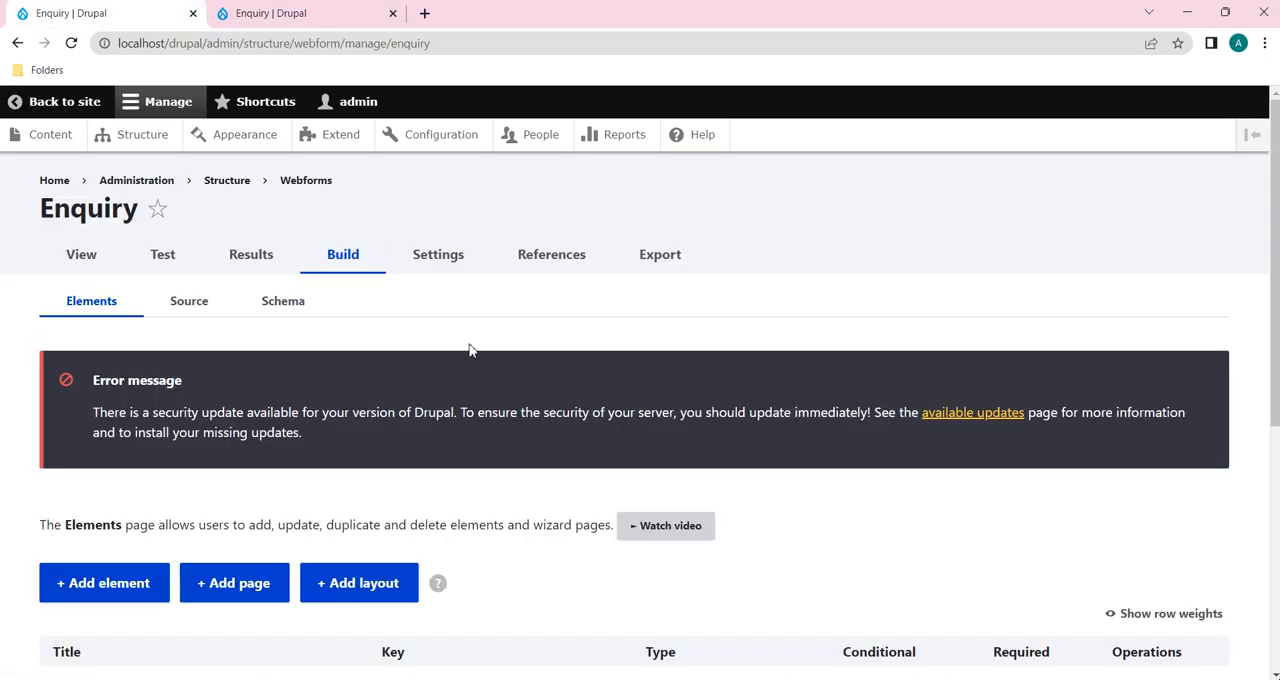